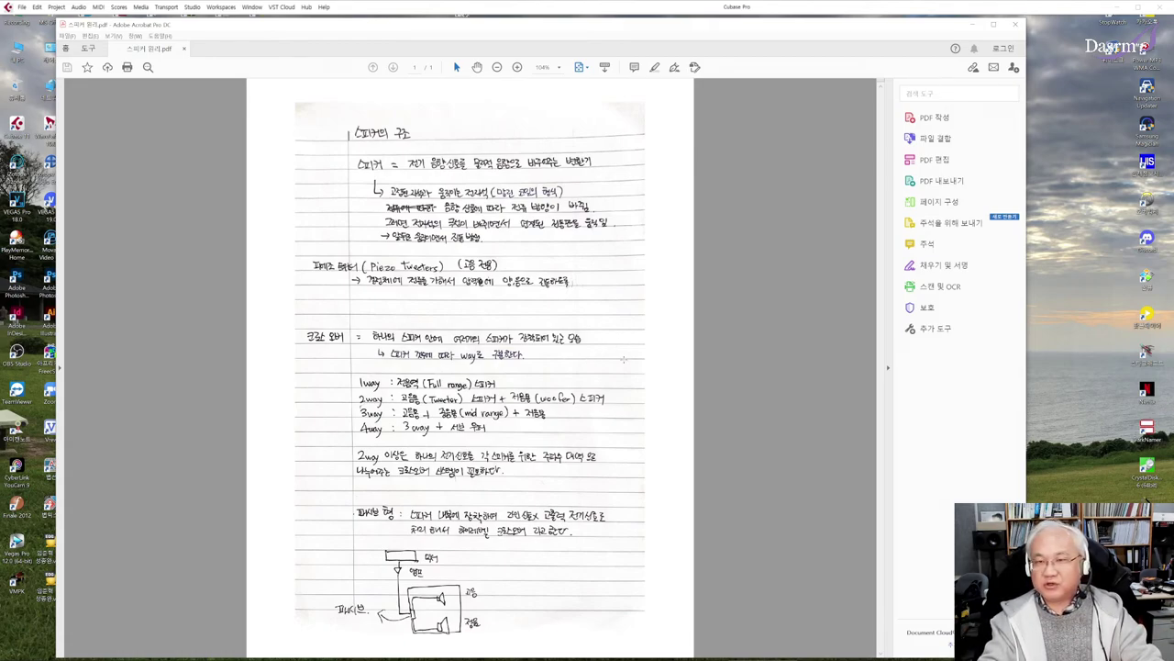
Step: Close the 스피커 원리.pdf notes and switch to the 1948년 봄비 score PDF in Acrobat
{"action": "left_click", "coordinate": [1014, 24]}
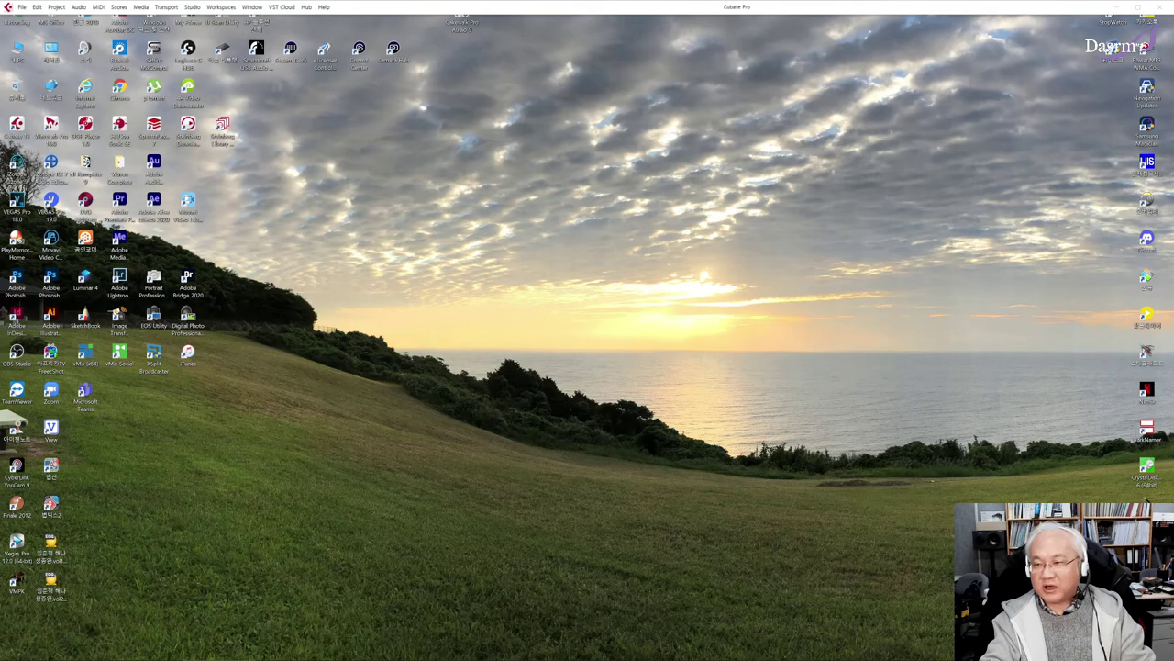
{"action": "left_click_drag", "start_coordinate": [532, 216], "coordinate": [19, 107]}
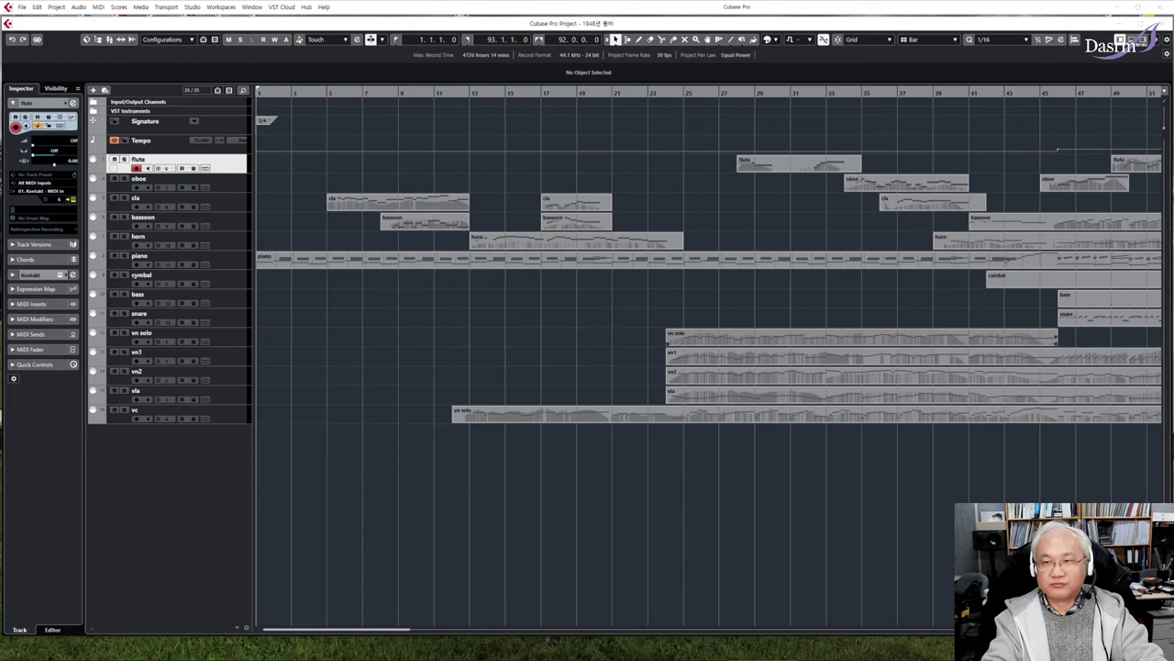
{"action": "key", "text": "alt+Tab"}
{"action": "left_click_drag", "start_coordinate": [620, 12], "coordinate": [438, 14]}
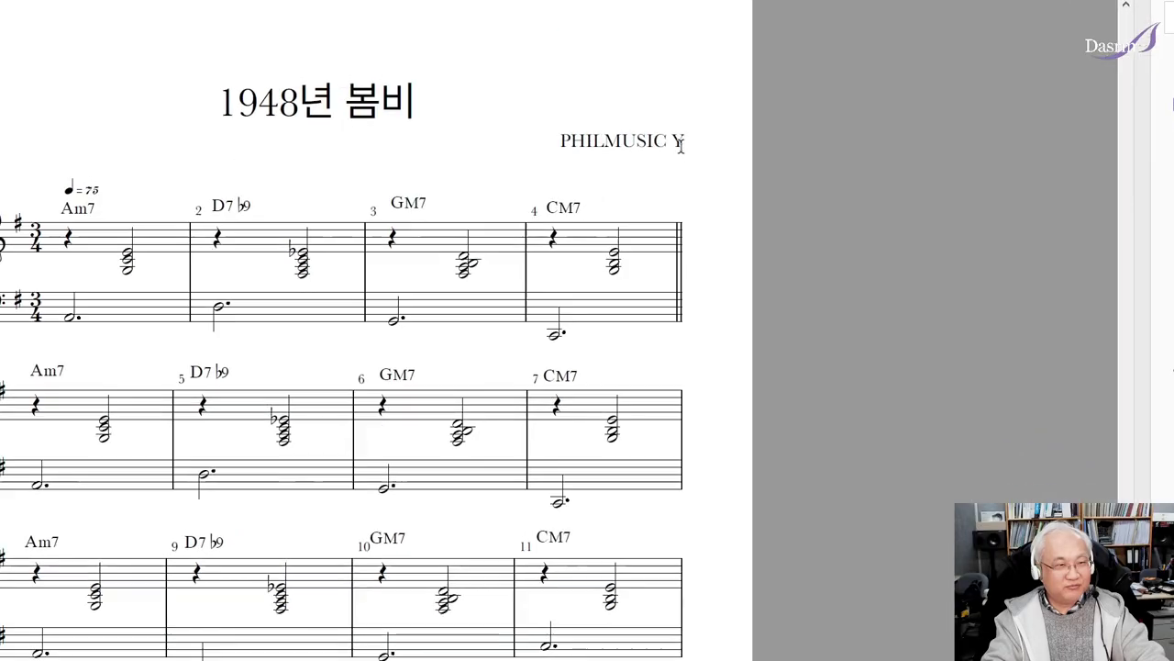
Step: Examine the composer credit and page through the 1948년 봄비 PDF from the full score to the piano part, then return to page 1
{"action": "double_click", "coordinate": [679, 144]}
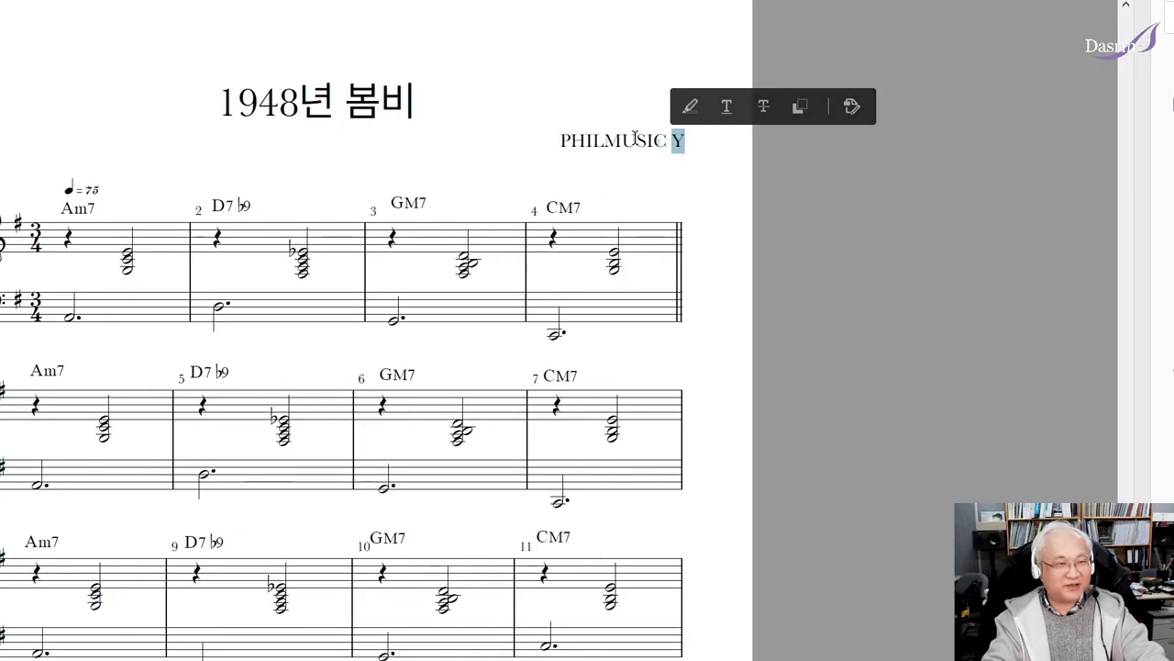
{"action": "left_click", "coordinate": [636, 140]}
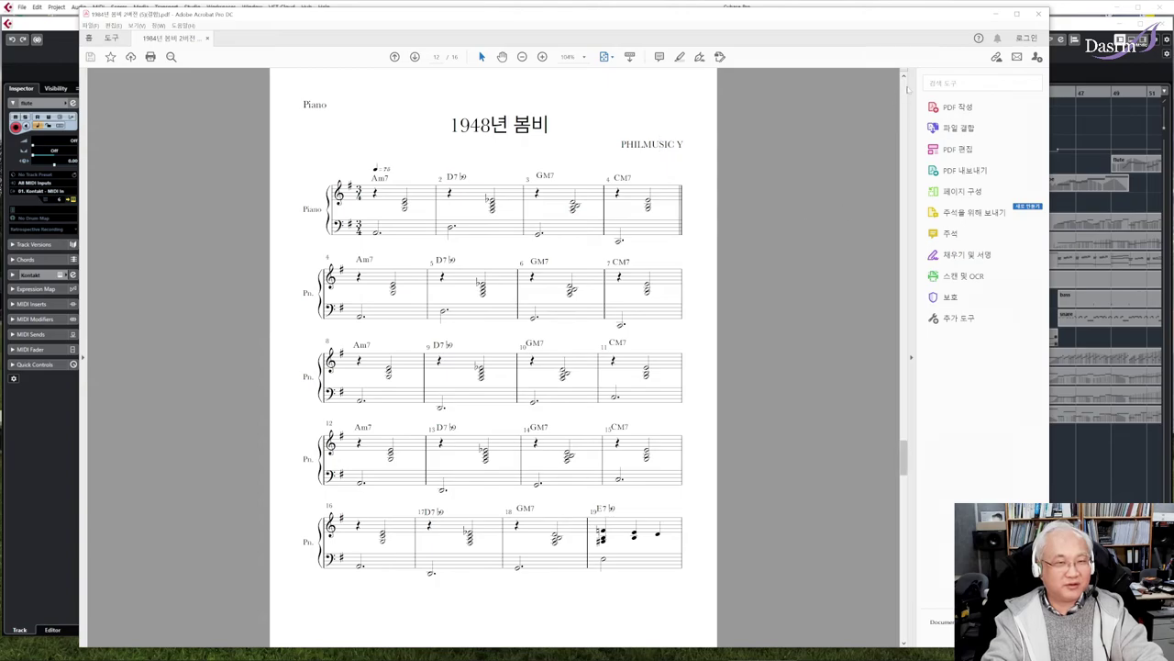
{"action": "left_click_drag", "start_coordinate": [906, 88], "coordinate": [905, 87]}
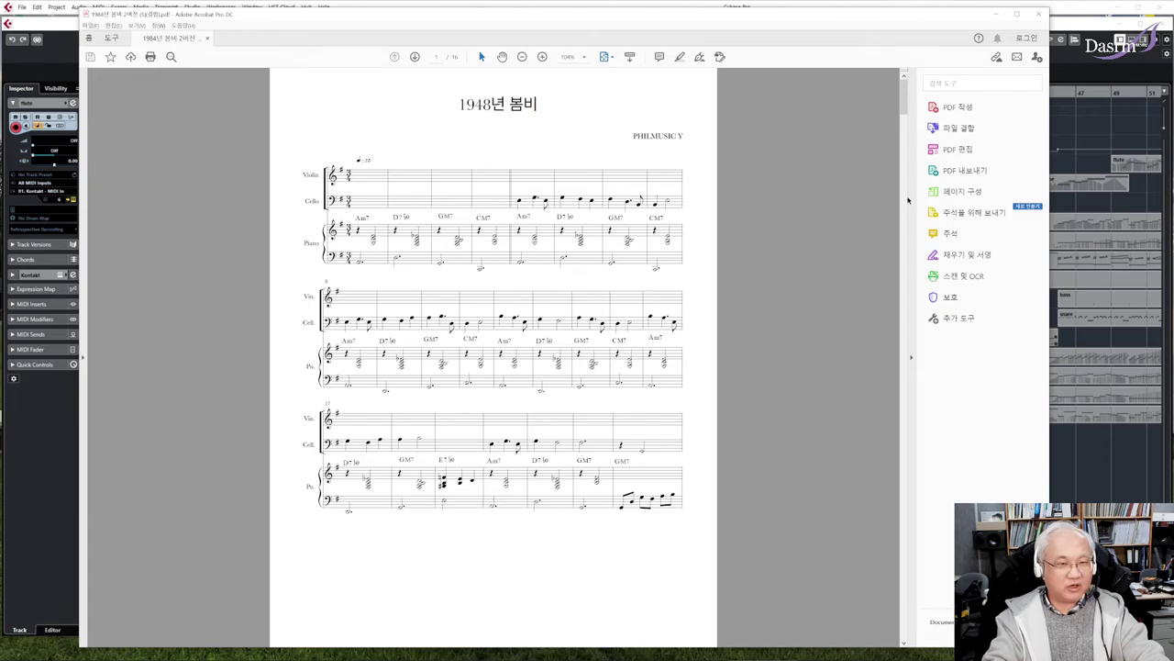
{"action": "left_click", "coordinate": [907, 144]}
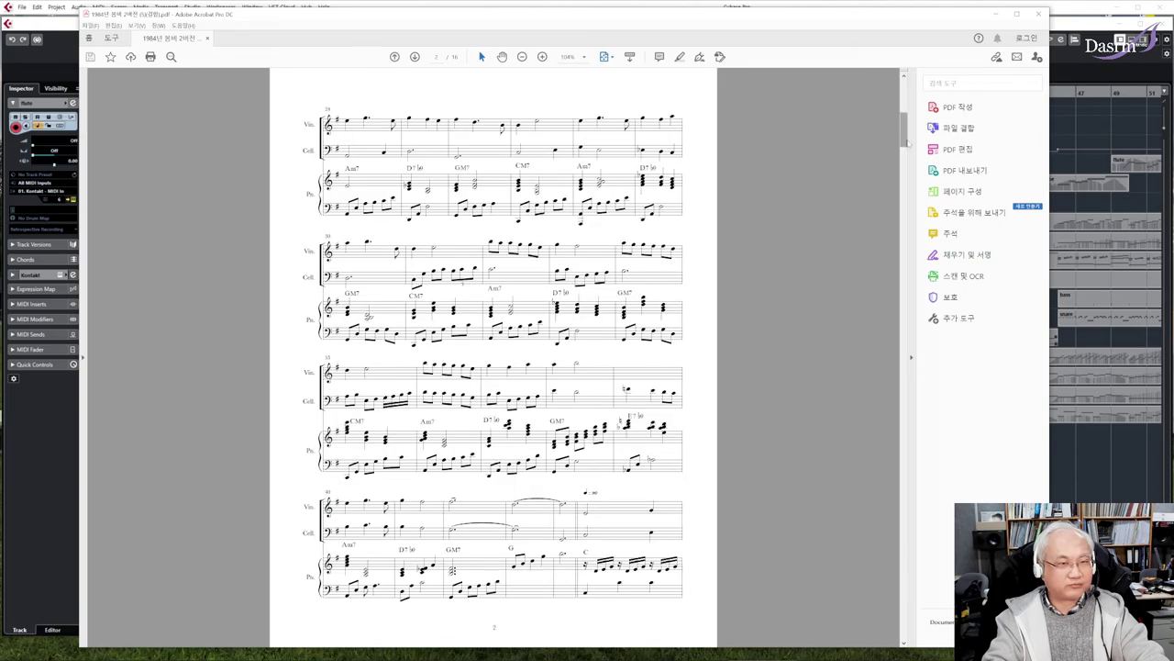
{"action": "left_click_drag", "start_coordinate": [906, 131], "coordinate": [906, 230]}
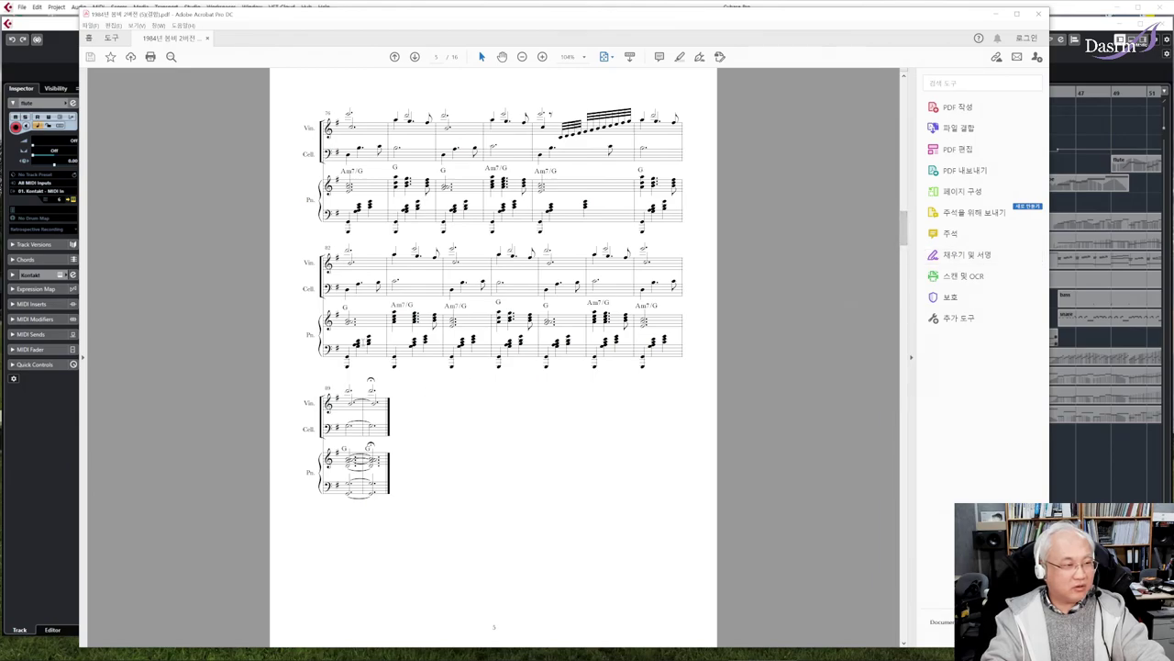
{"action": "left_click_drag", "start_coordinate": [905, 228], "coordinate": [908, 309]}
{"action": "left_click_drag", "start_coordinate": [912, 353], "coordinate": [912, 462]}
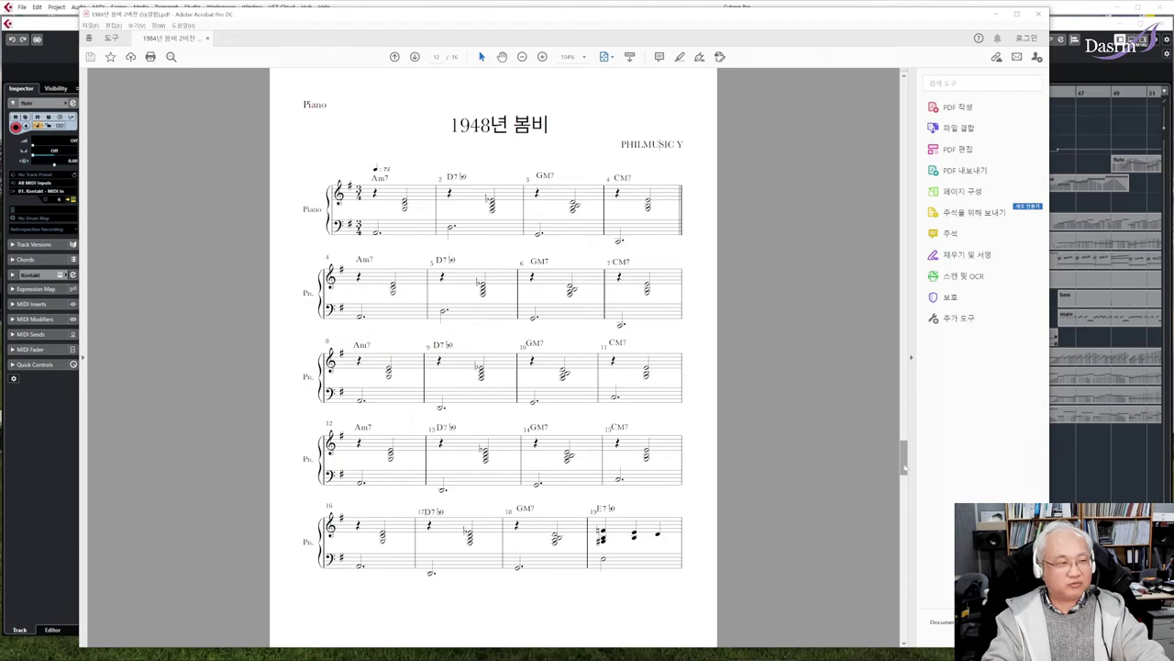
{"action": "left_click_drag", "start_coordinate": [904, 468], "coordinate": [905, 92]}
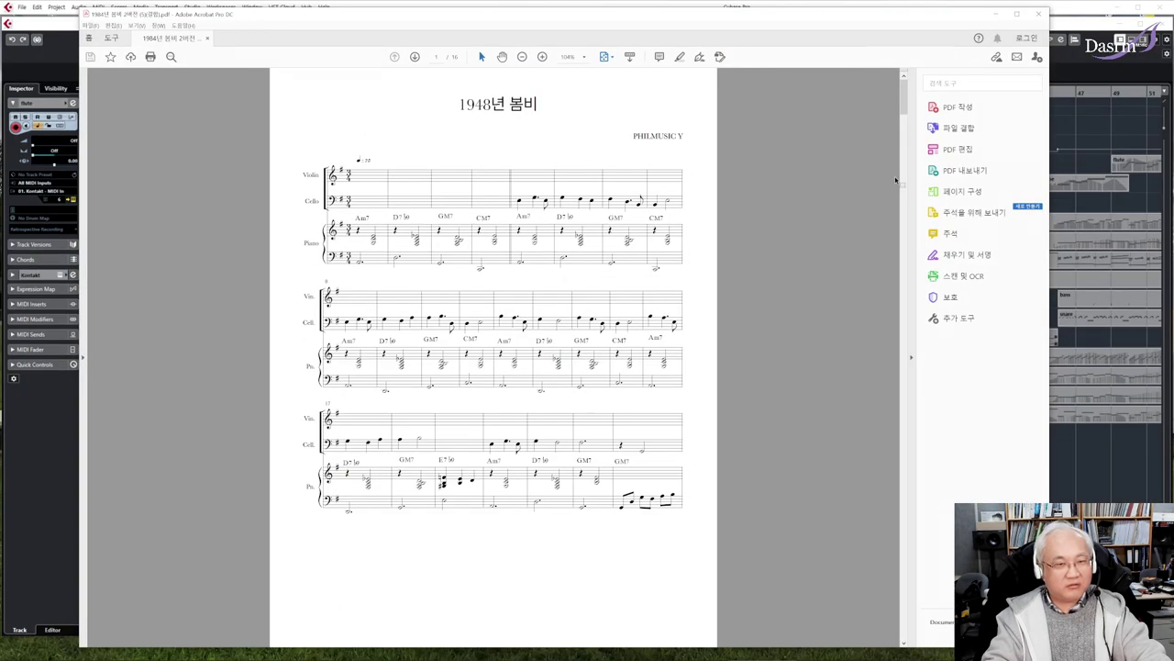
Step: Look through the separate Violin, Cello and Piano parts on pages 6, 9 and 12, then return to page 1
{"action": "left_click_drag", "start_coordinate": [897, 112], "coordinate": [895, 293]}
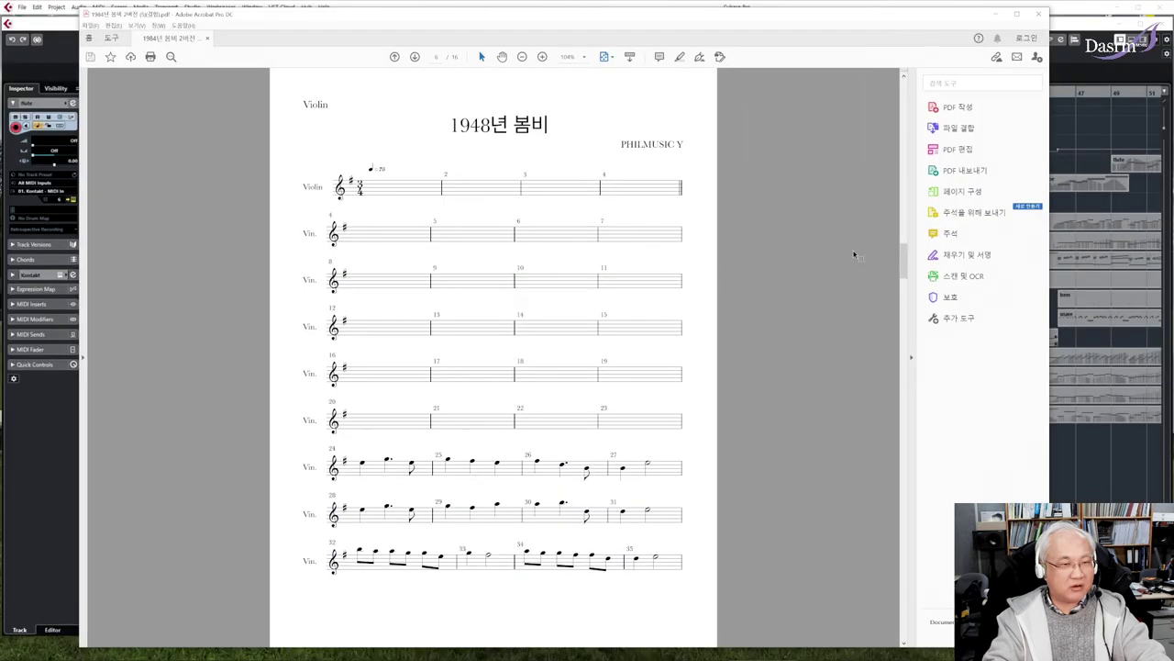
{"action": "left_click_drag", "start_coordinate": [901, 278], "coordinate": [885, 377]}
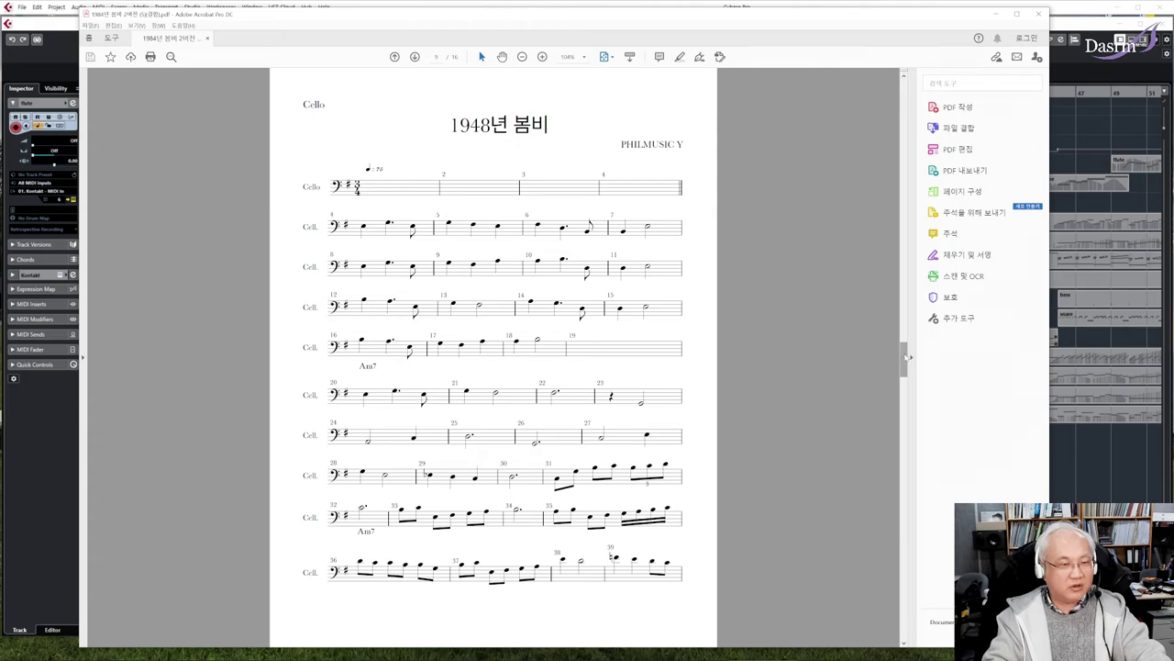
{"action": "left_click_drag", "start_coordinate": [909, 356], "coordinate": [906, 468]}
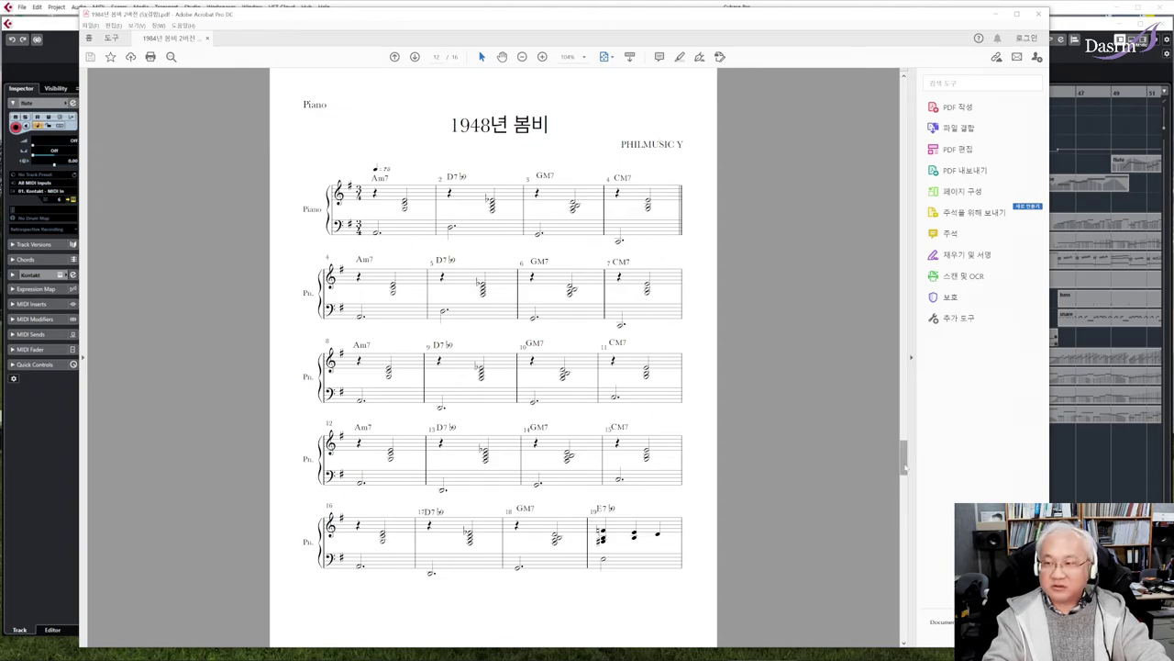
{"action": "left_click_drag", "start_coordinate": [903, 468], "coordinate": [903, 101]}
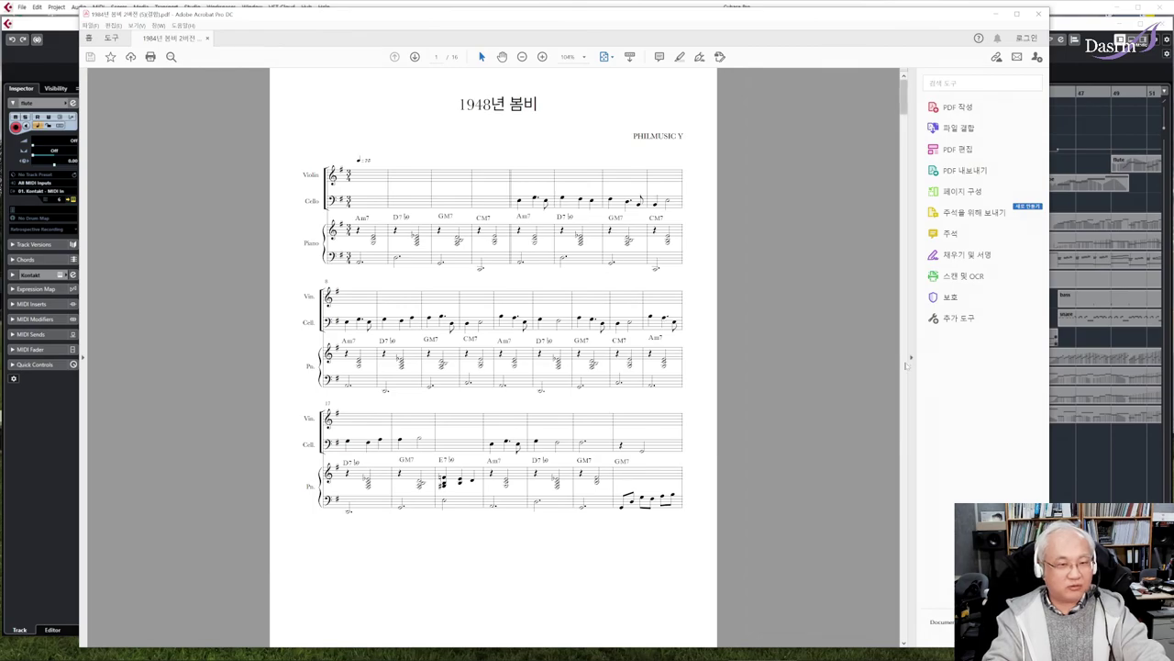
{"action": "left_click", "coordinate": [904, 366]}
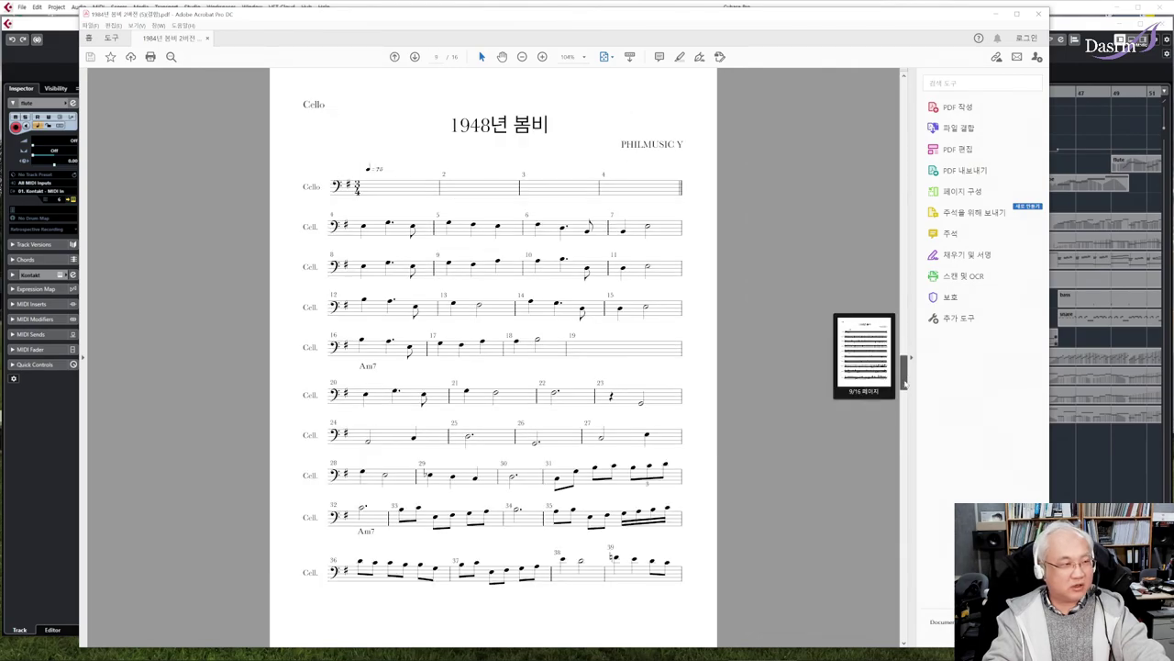
{"action": "left_click_drag", "start_coordinate": [905, 383], "coordinate": [903, 495]}
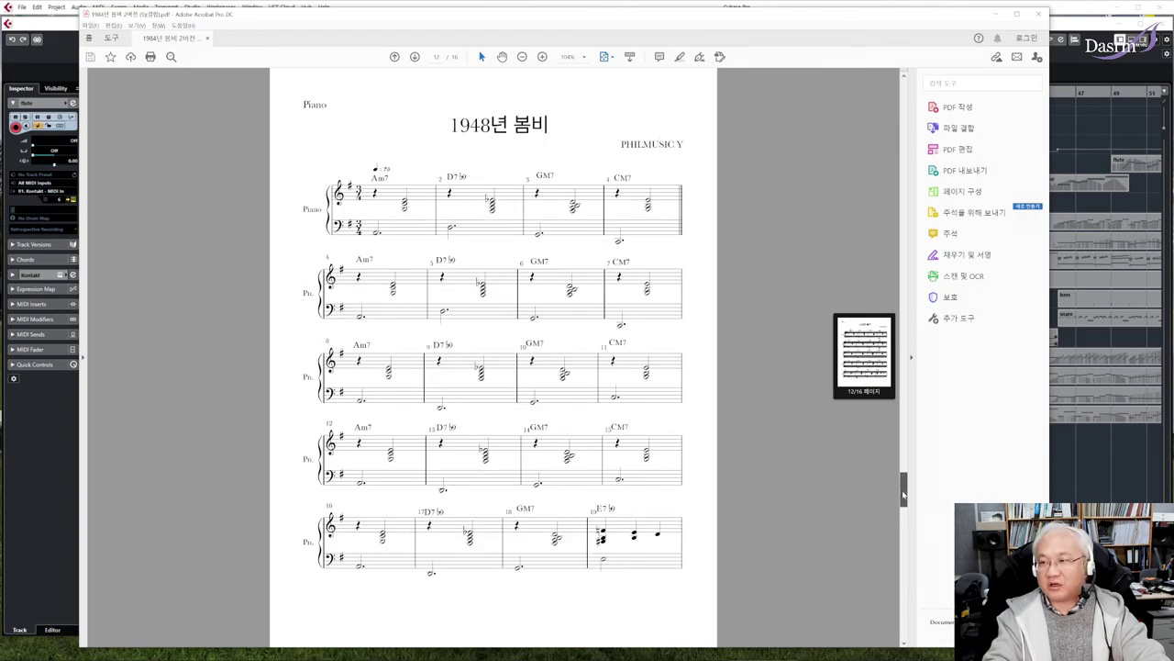
{"action": "left_click_drag", "start_coordinate": [904, 495], "coordinate": [903, 87]}
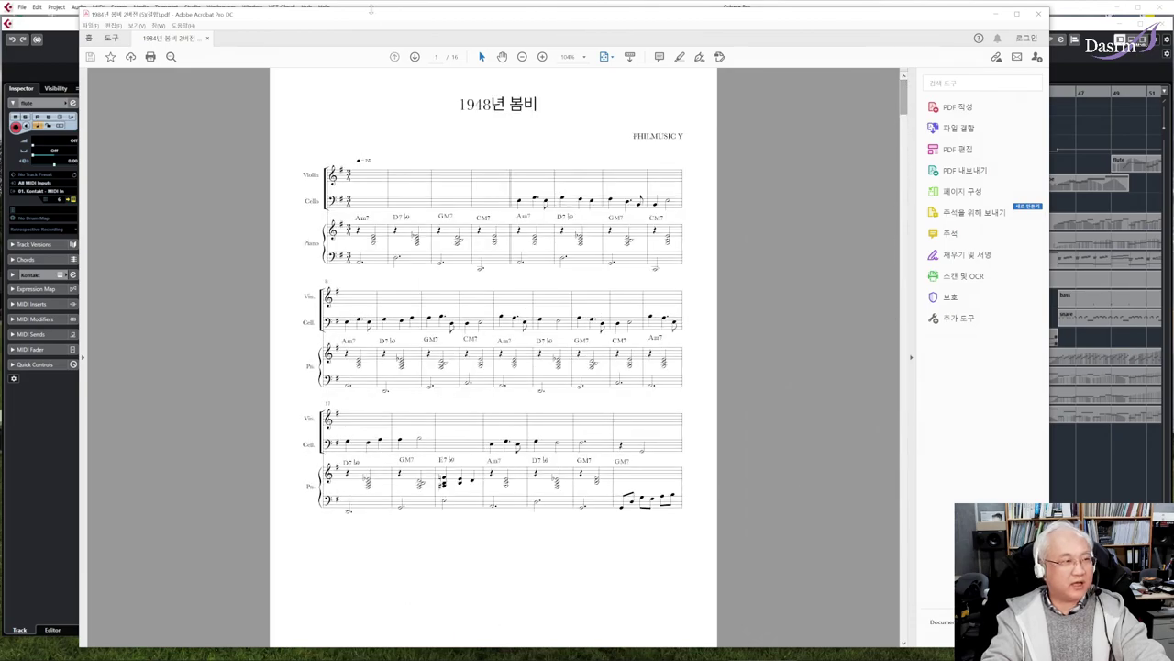
Step: Switch to the Cubase project and play the 1948년 봄비 arrangement from the start with all its bars in view
{"action": "key", "text": "alt+Tab"}
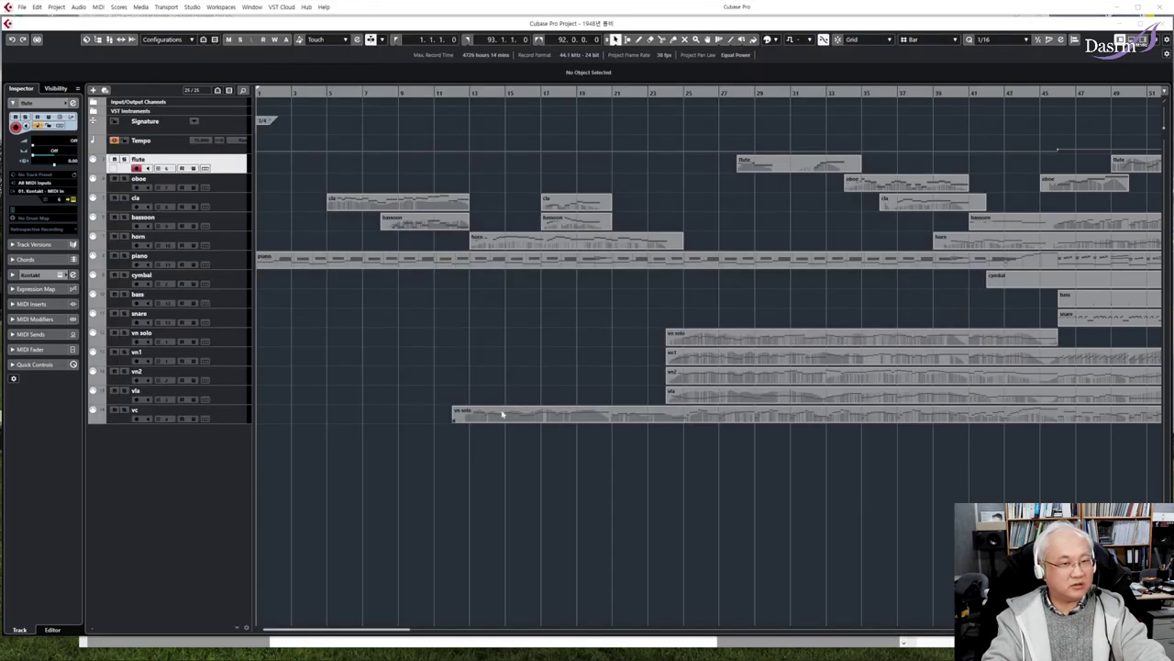
{"action": "key", "text": "g"}
{"action": "key", "text": "g"}
{"action": "key", "text": "g"}
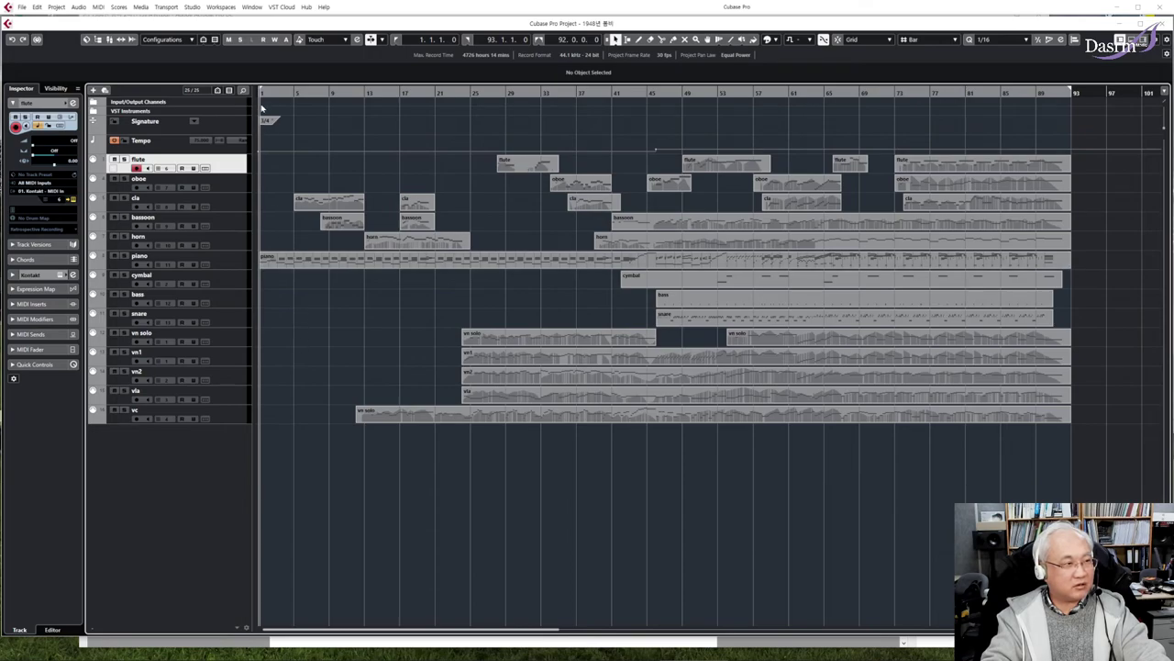
{"action": "key", "text": "h"}
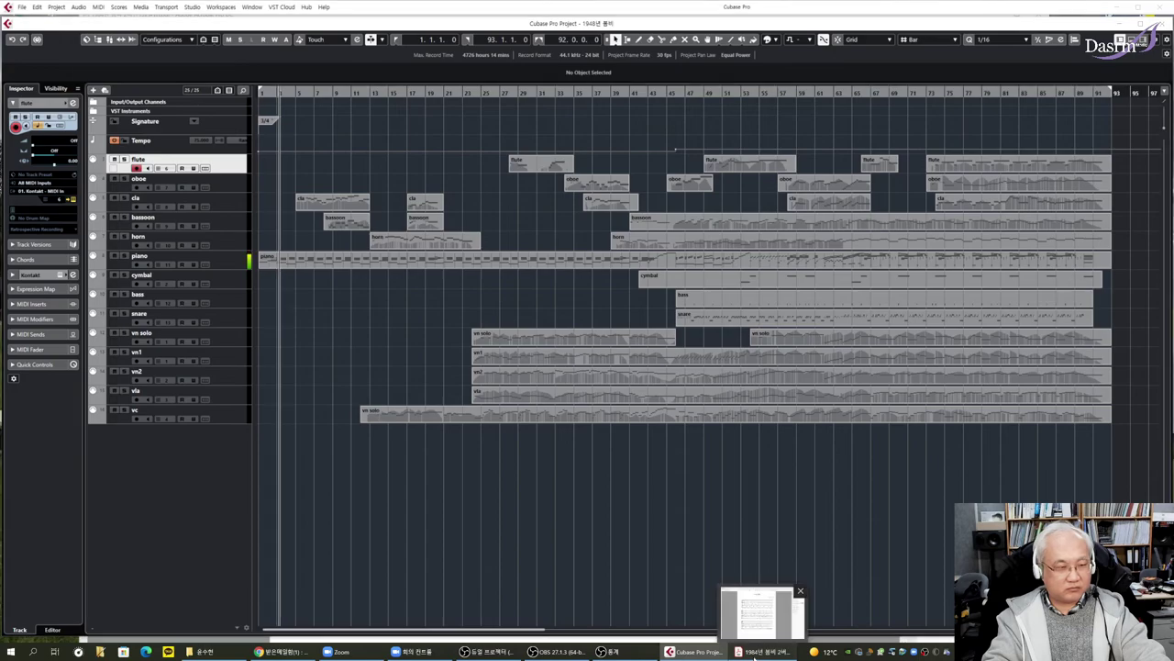
Step: Switch to the score PDF in Acrobat and follow pages 1 to 3 of the full score during playback
{"action": "left_click", "coordinate": [761, 652]}
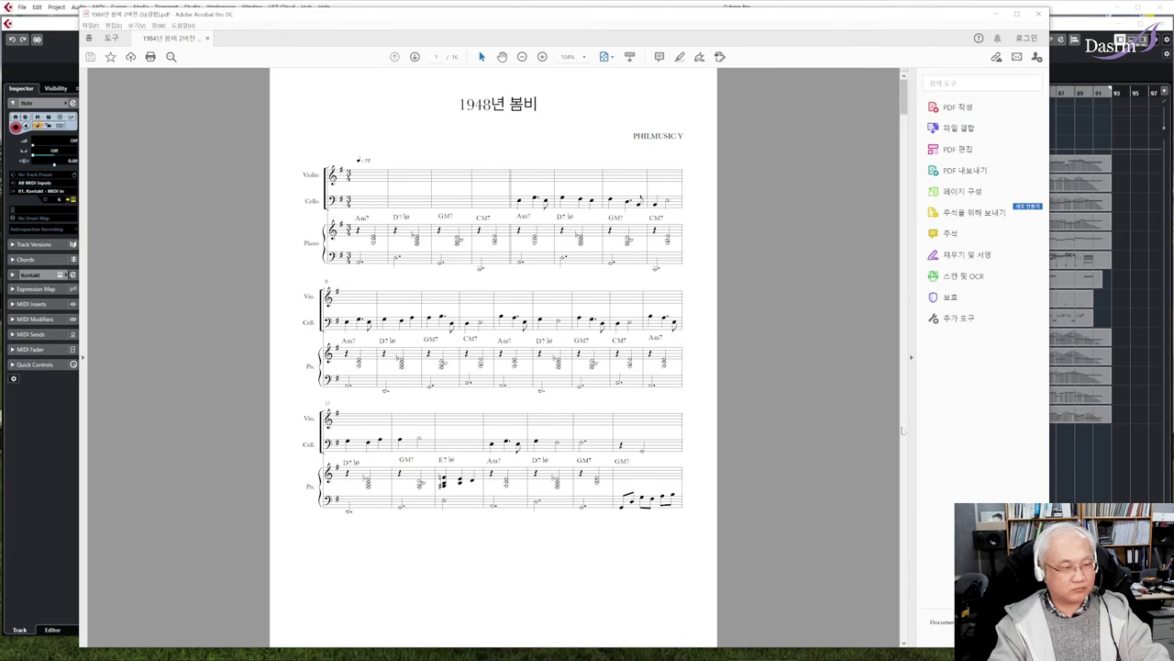
{"action": "scroll", "coordinate": [902, 430], "scroll_direction": "down", "scroll_amount": 5}
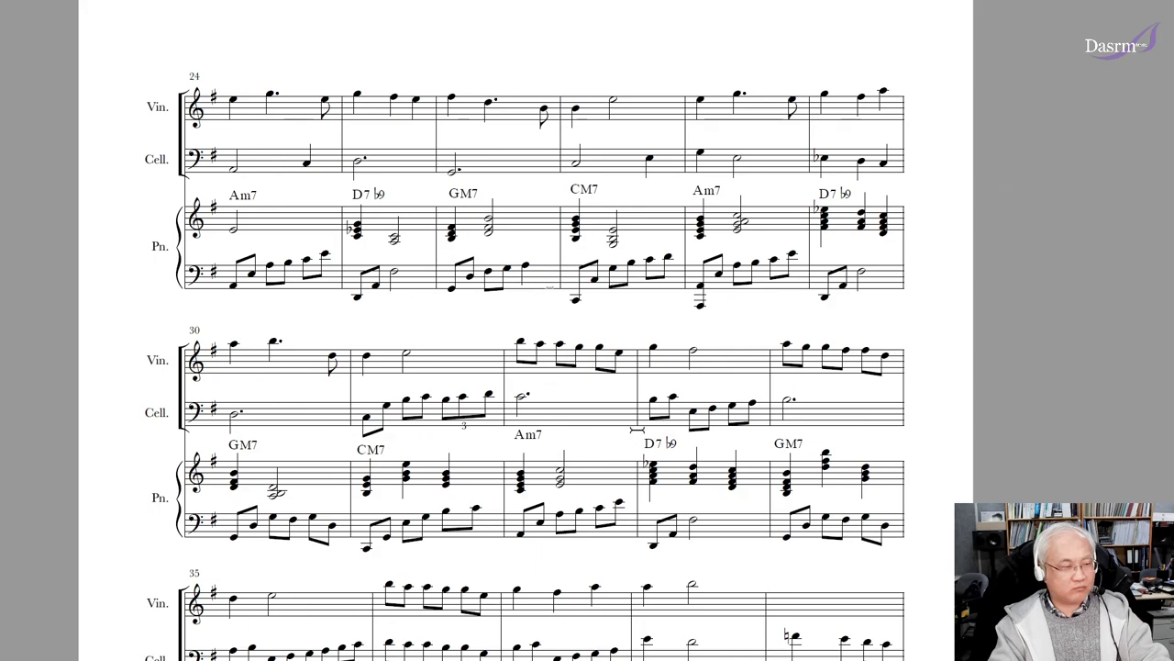
{"action": "scroll", "coordinate": [506, 576], "scroll_direction": "down", "scroll_amount": 1}
{"action": "scroll", "coordinate": [505, 576], "scroll_direction": "down", "scroll_amount": 2}
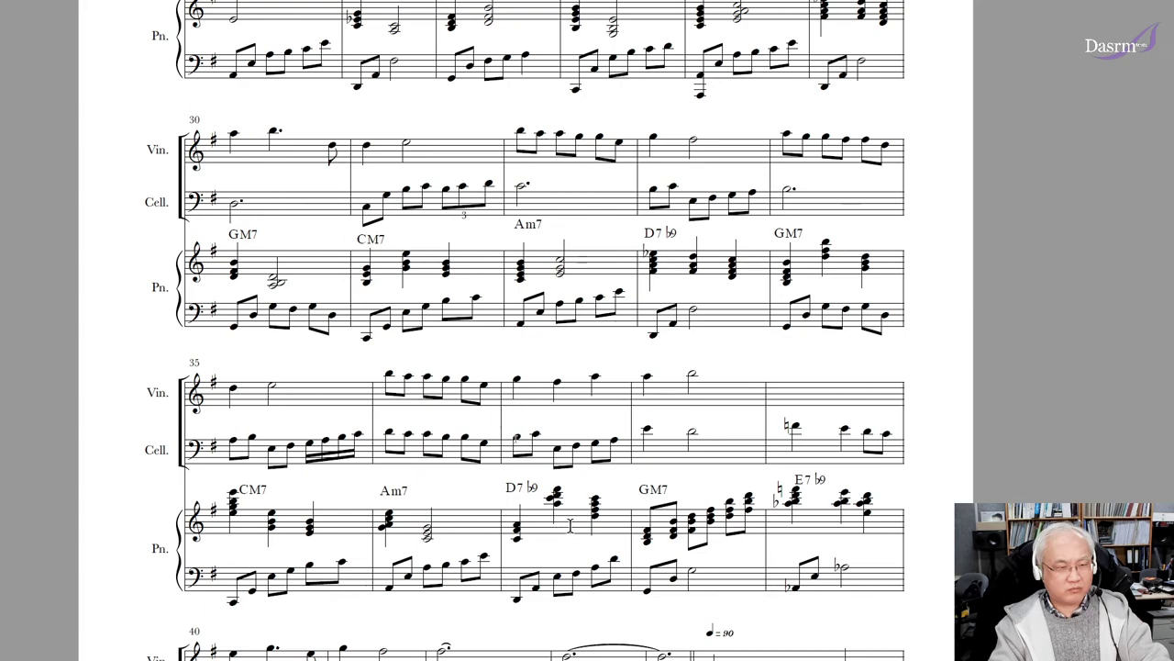
{"action": "left_click_drag", "start_coordinate": [567, 525], "coordinate": [576, 530]}
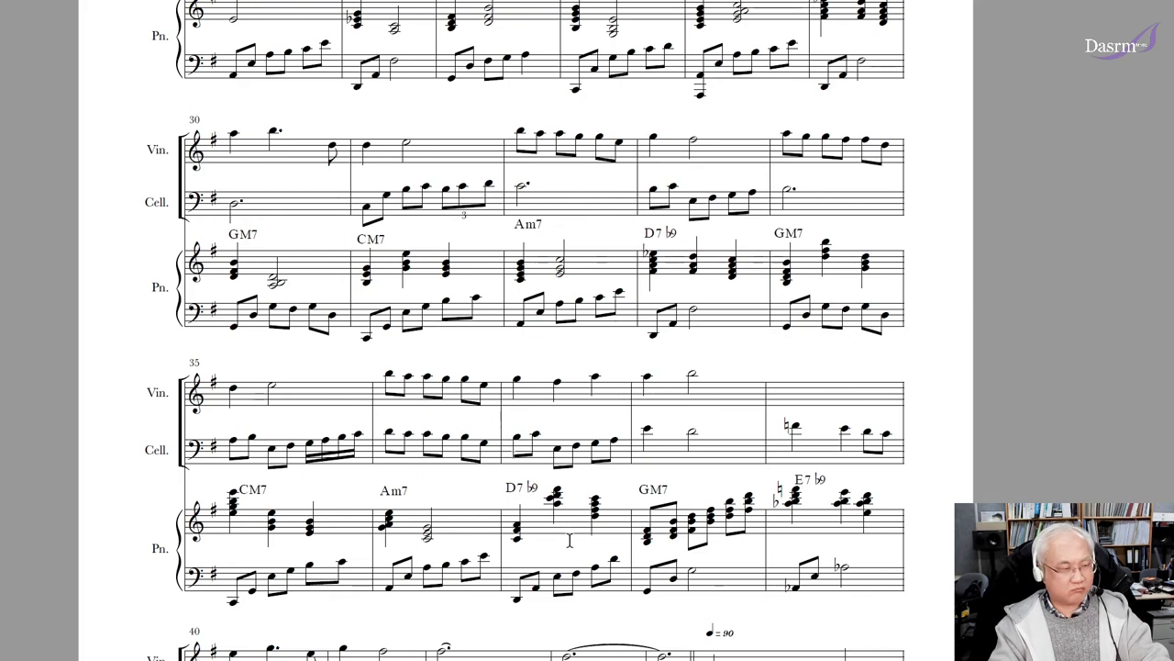
{"action": "scroll", "coordinate": [576, 530], "scroll_direction": "down", "scroll_amount": 5}
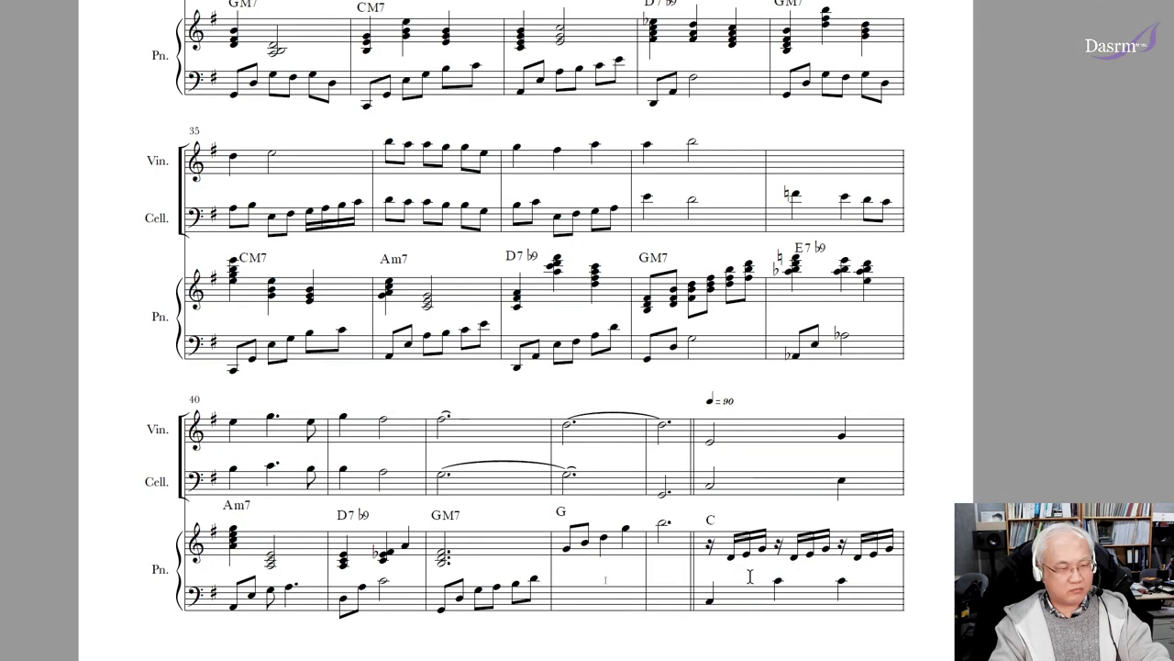
{"action": "scroll", "coordinate": [754, 576], "scroll_direction": "down", "scroll_amount": 2}
{"action": "key", "text": "Escape"}
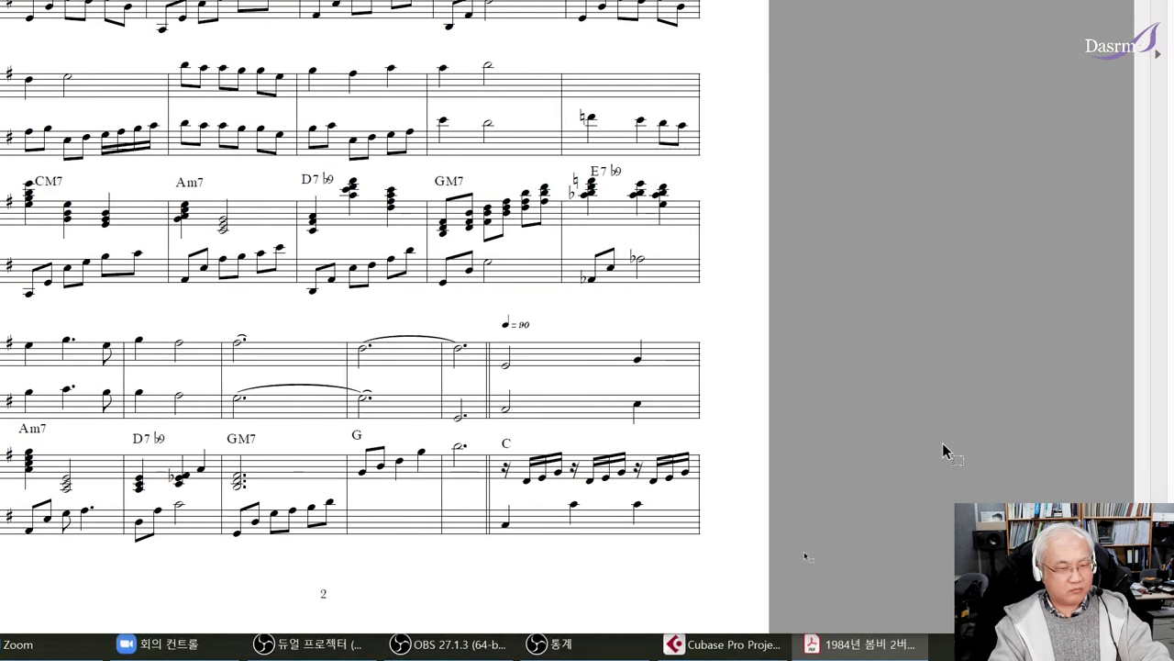
{"action": "scroll", "coordinate": [904, 542], "scroll_direction": "down", "scroll_amount": 1}
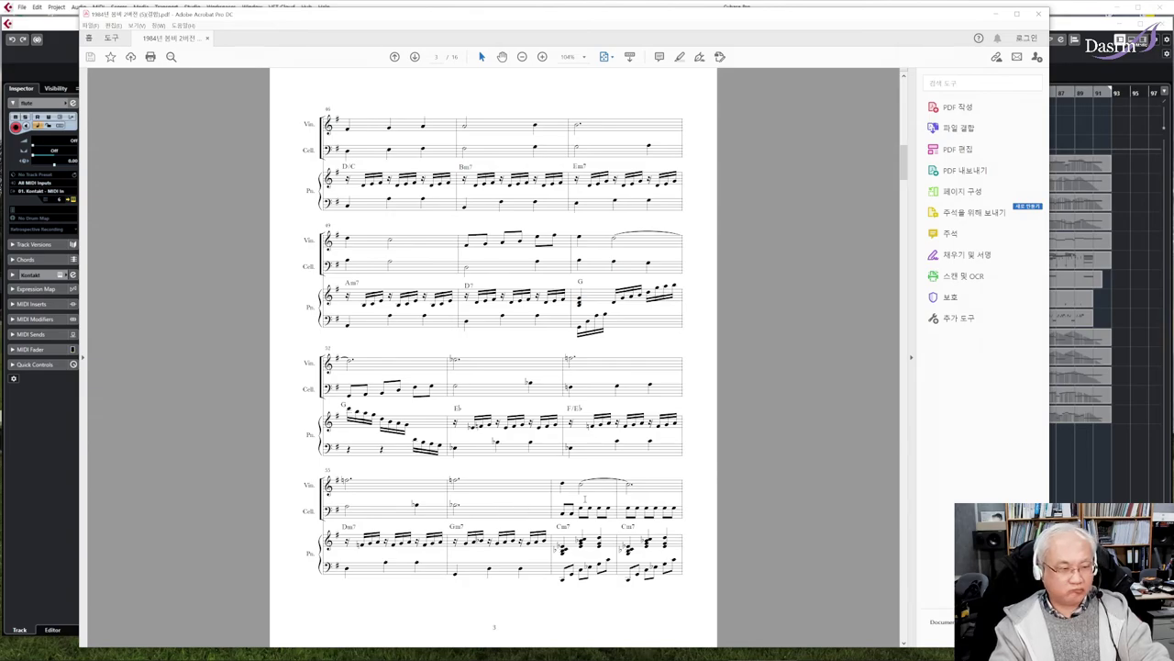
Step: Follow the full score on pages 4 and 5 to its final bar during playback, then return to the Cubase project
{"action": "left_click", "coordinate": [902, 483]}
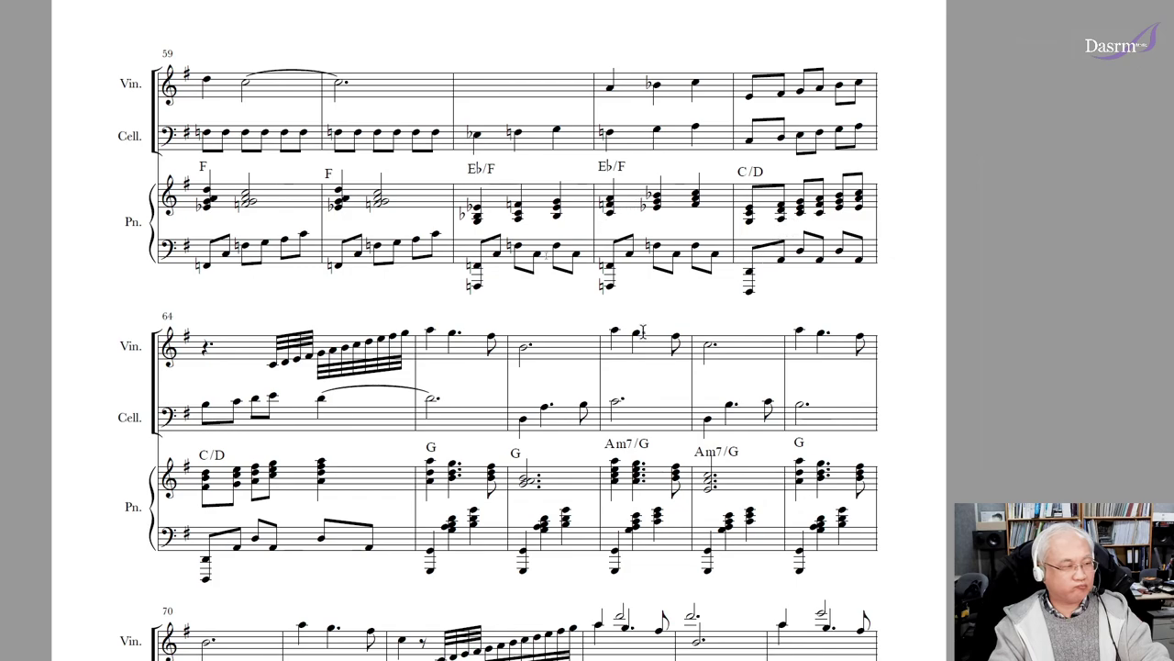
{"action": "scroll", "coordinate": [284, 511], "scroll_direction": "down", "scroll_amount": 2}
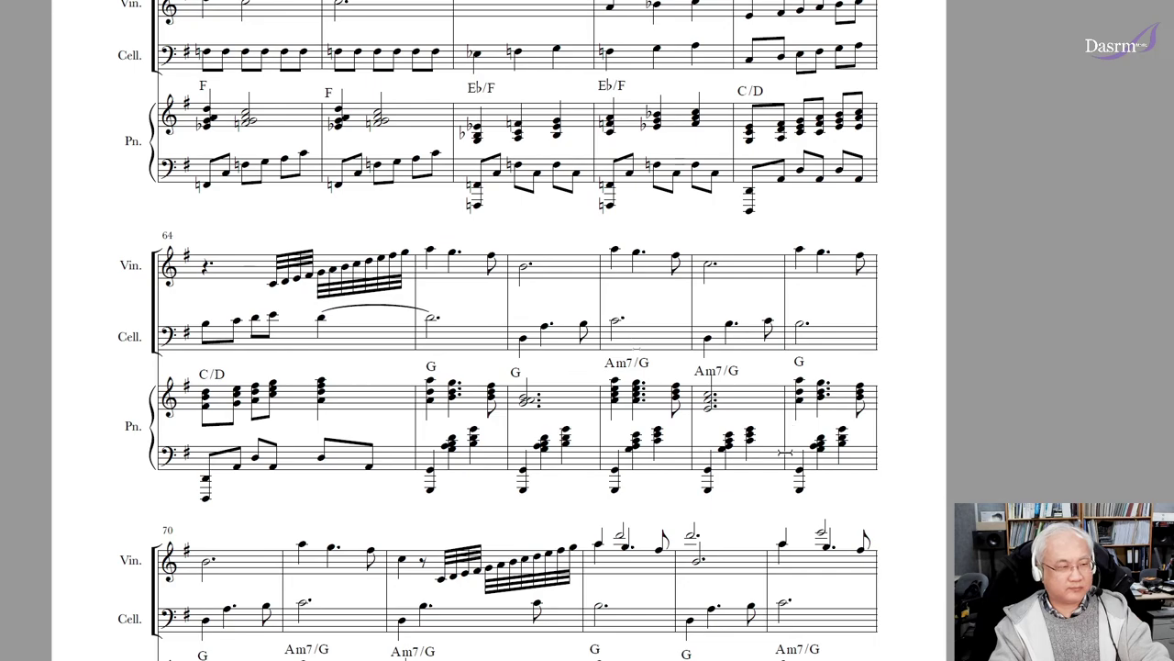
{"action": "scroll", "coordinate": [760, 568], "scroll_direction": "down", "scroll_amount": 5}
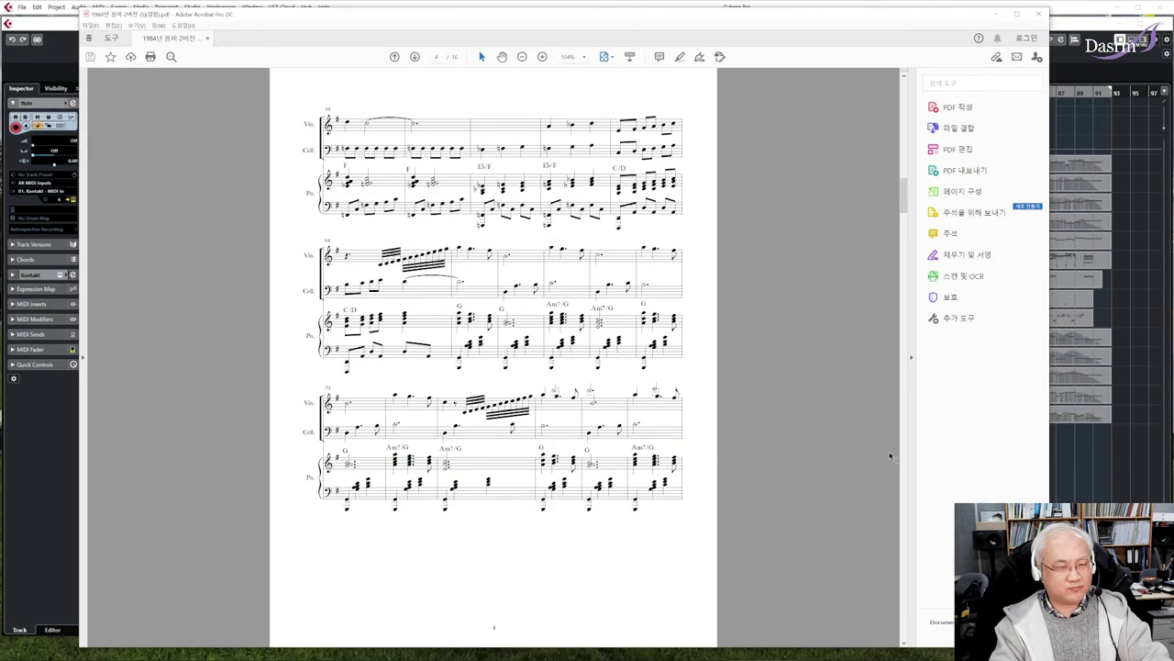
{"action": "left_click", "coordinate": [907, 449]}
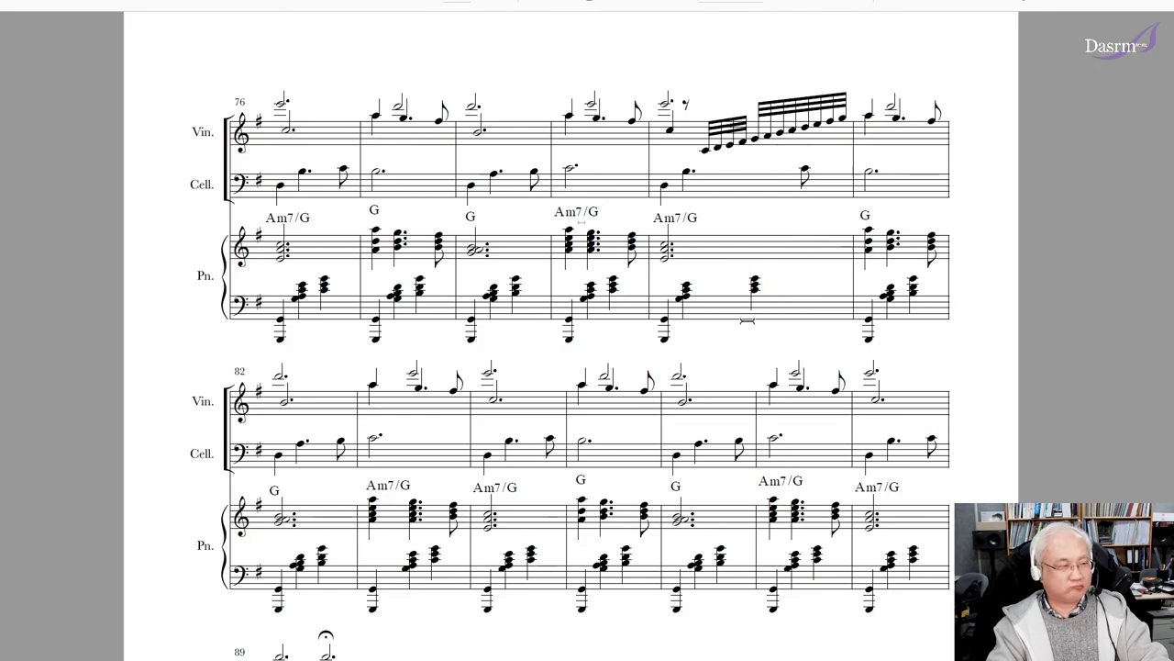
{"action": "scroll", "coordinate": [714, 575], "scroll_direction": "down", "scroll_amount": 1}
{"action": "scroll", "coordinate": [716, 572], "scroll_direction": "down", "scroll_amount": 1}
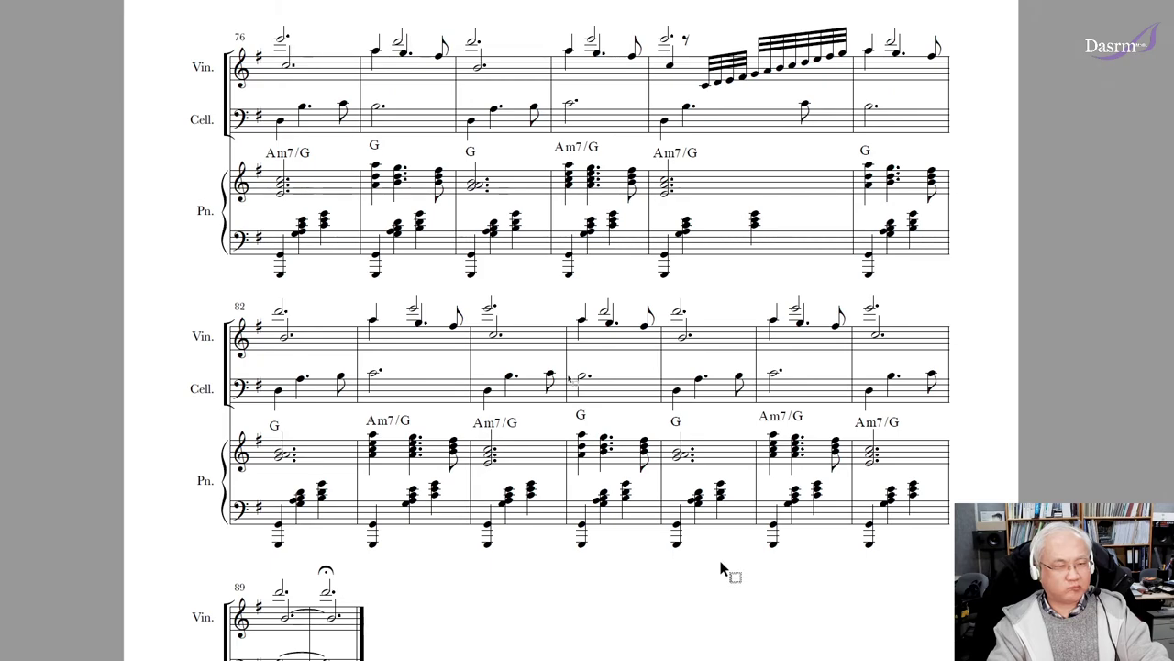
{"action": "scroll", "coordinate": [722, 576], "scroll_direction": "down", "scroll_amount": 4}
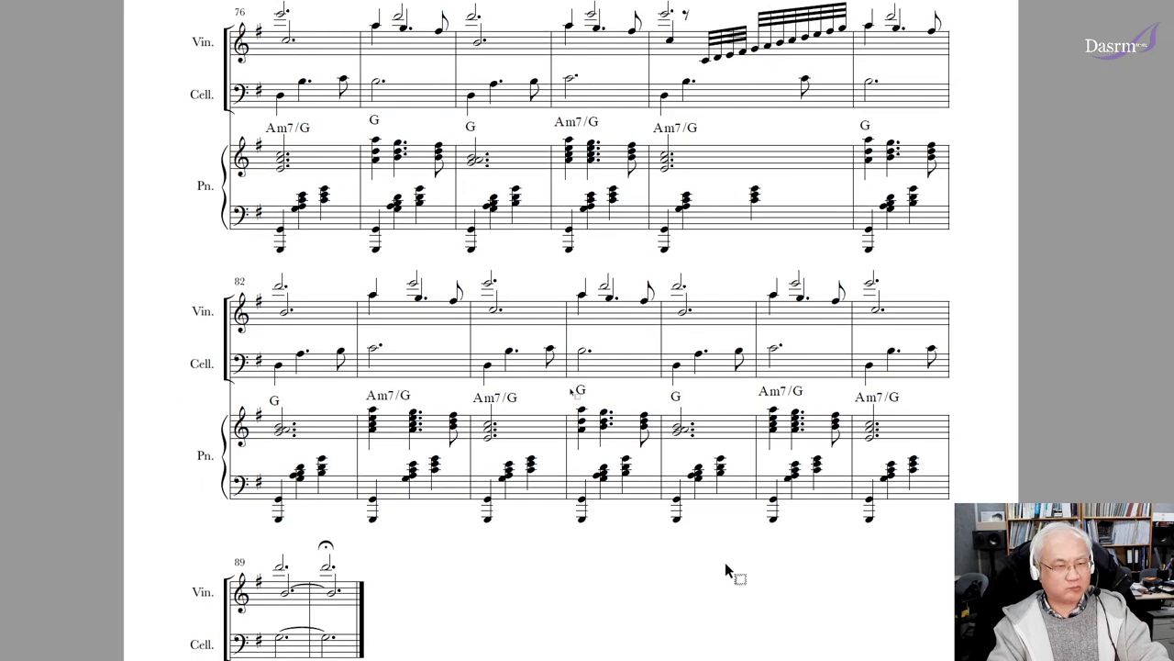
{"action": "scroll", "coordinate": [735, 575], "scroll_direction": "down", "scroll_amount": 1}
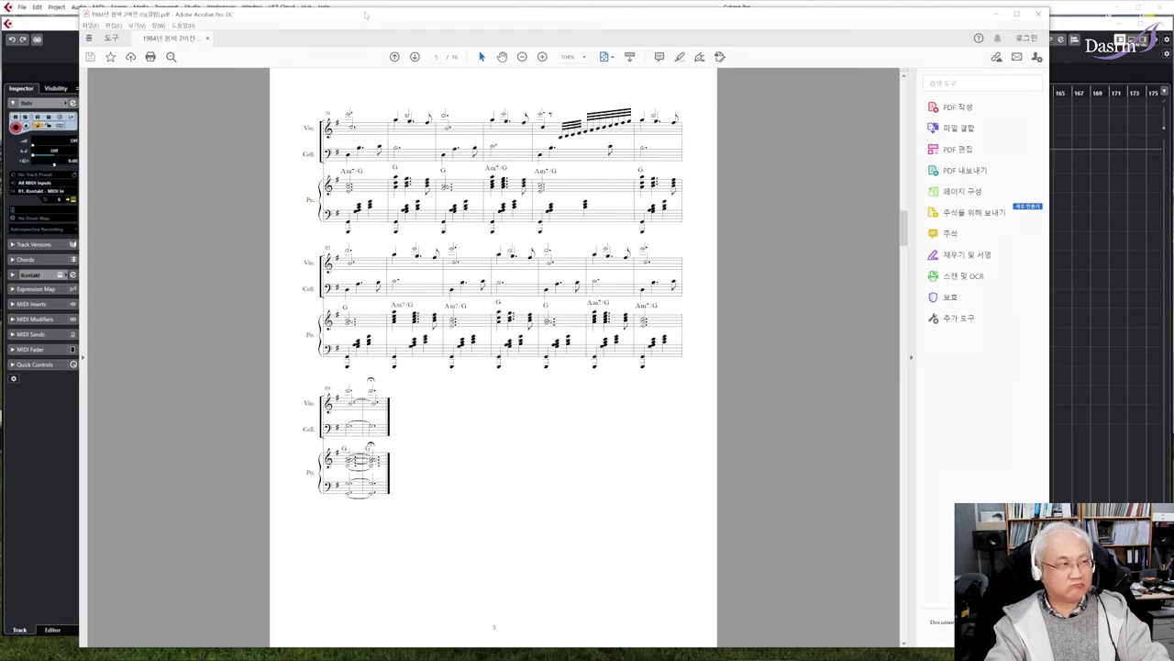
{"action": "left_click", "coordinate": [368, 8]}
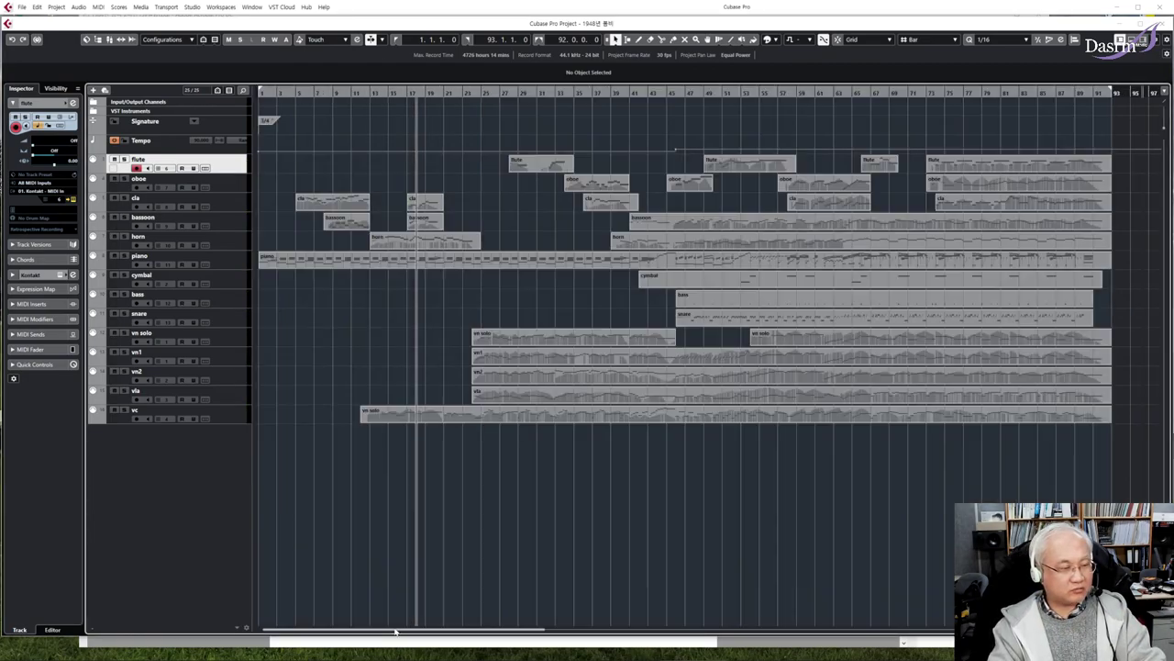
Step: Move the playhead to bar 24, where the upper strings enter, and briefly play the arrangement from there
{"action": "left_click", "coordinate": [397, 632]}
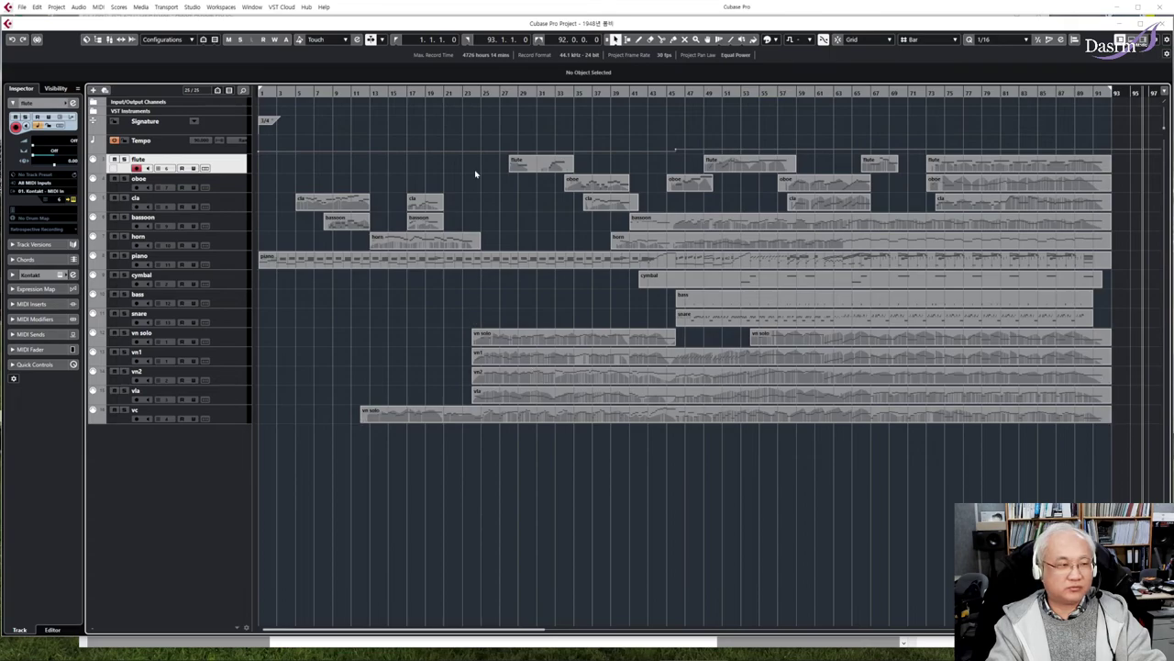
{"action": "left_click", "coordinate": [477, 94]}
{"action": "left_click", "coordinate": [467, 94]}
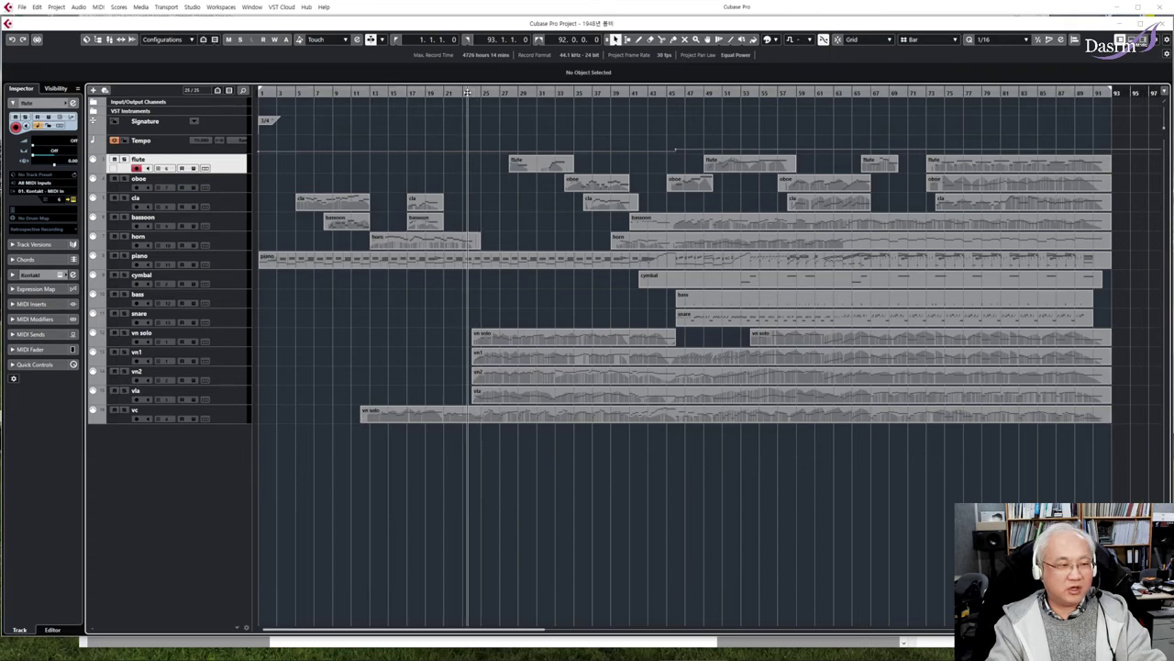
{"action": "left_click", "coordinate": [471, 94]}
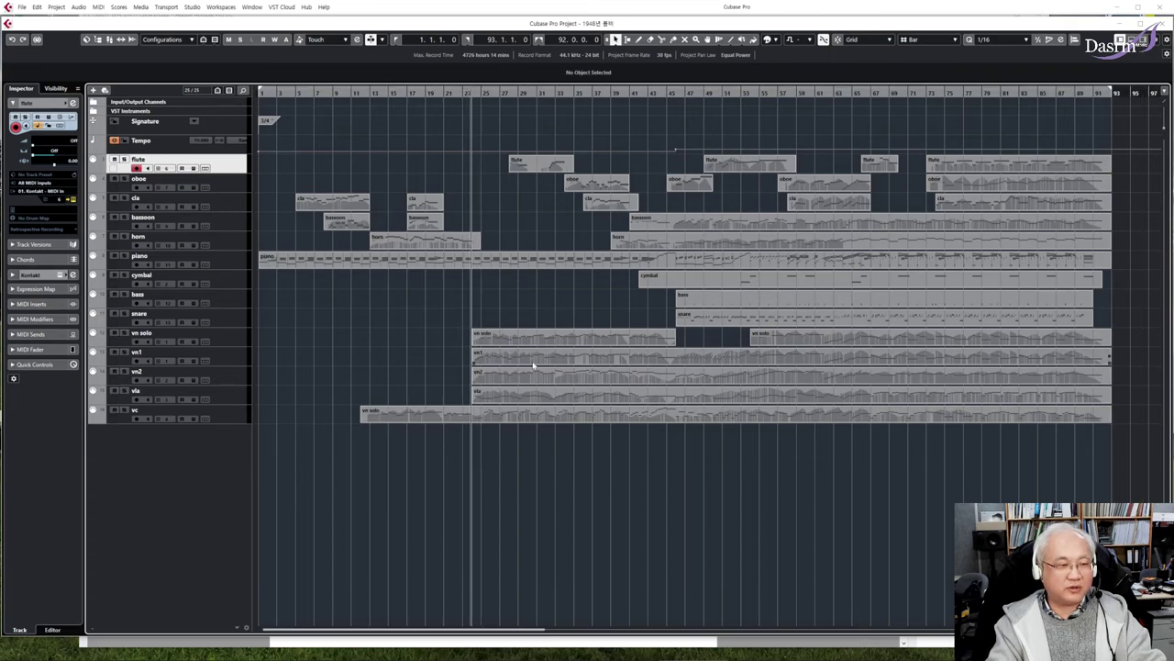
{"action": "key", "text": "space"}
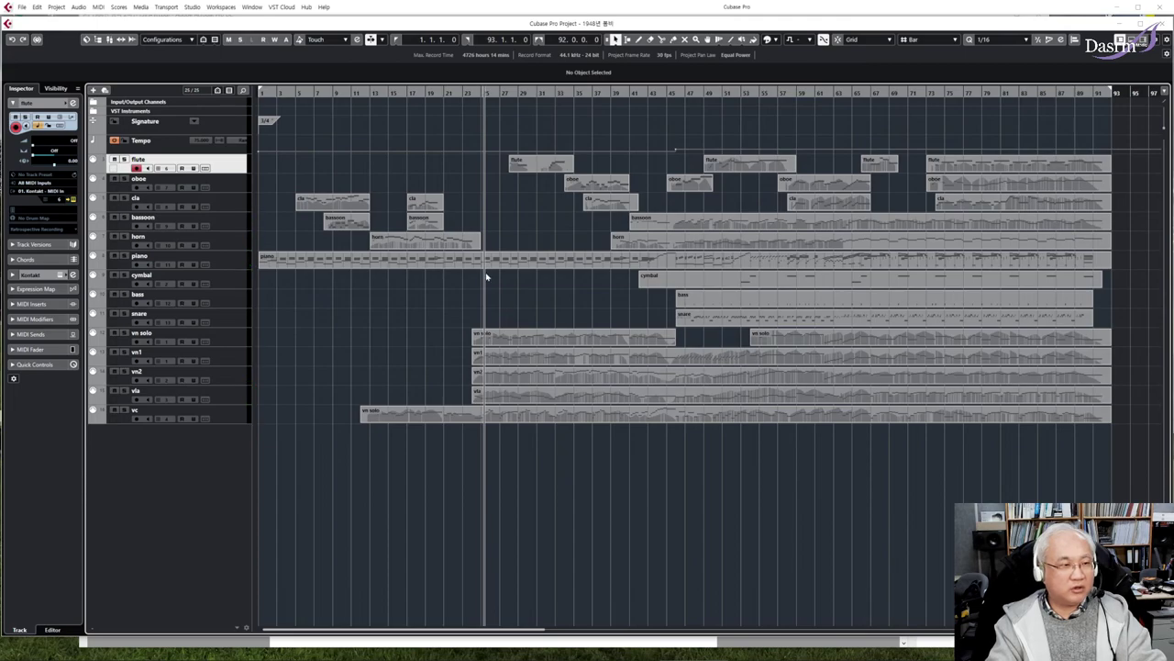
Step: Point out the vn solo, vn2, vla and vc parts one by one, then select the vn1 to vc parts together and clear the selection
{"action": "left_click", "coordinate": [496, 337]}
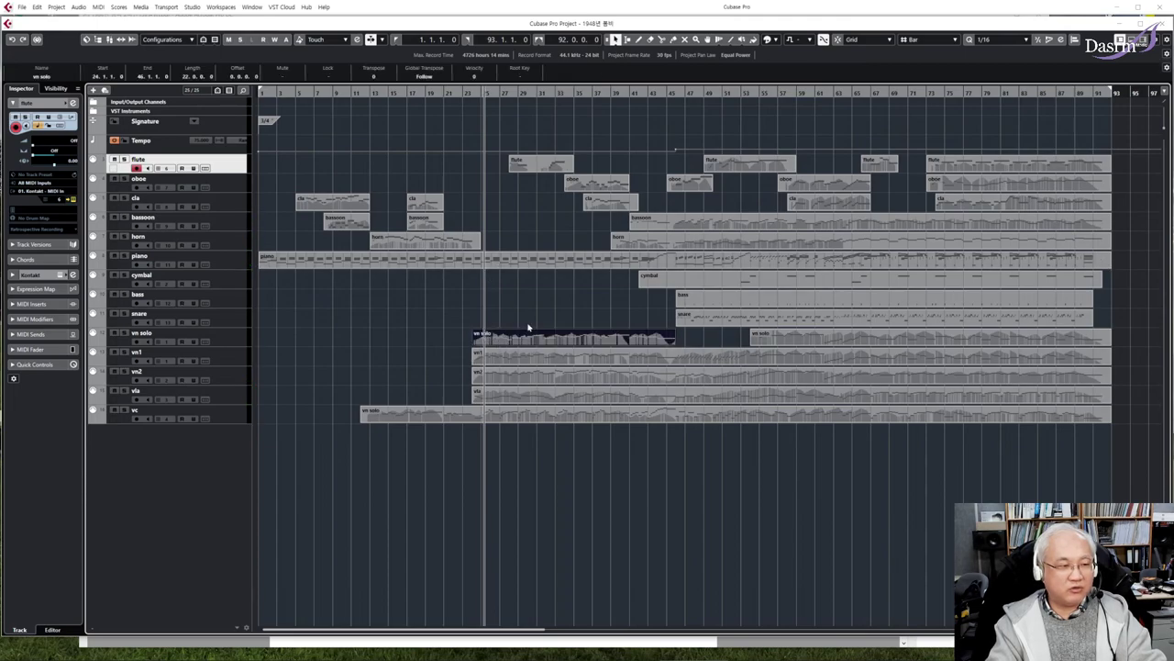
{"action": "left_click", "coordinate": [509, 378]}
{"action": "left_click", "coordinate": [515, 396]}
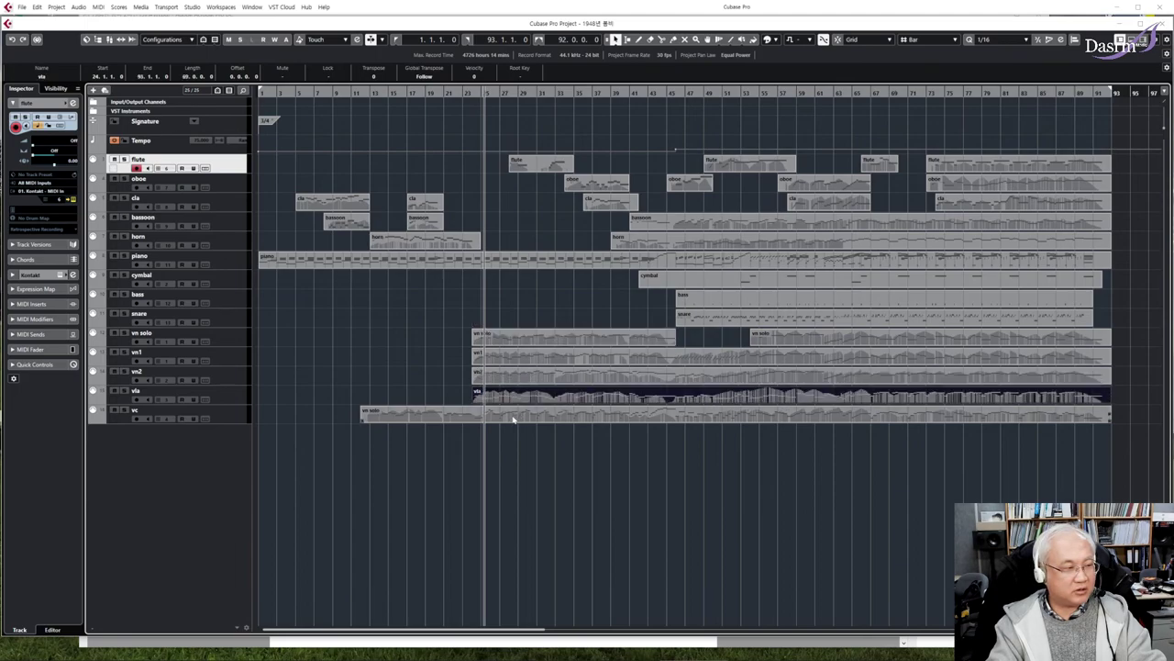
{"action": "left_click", "coordinate": [513, 415]}
{"action": "left_click", "coordinate": [536, 432]}
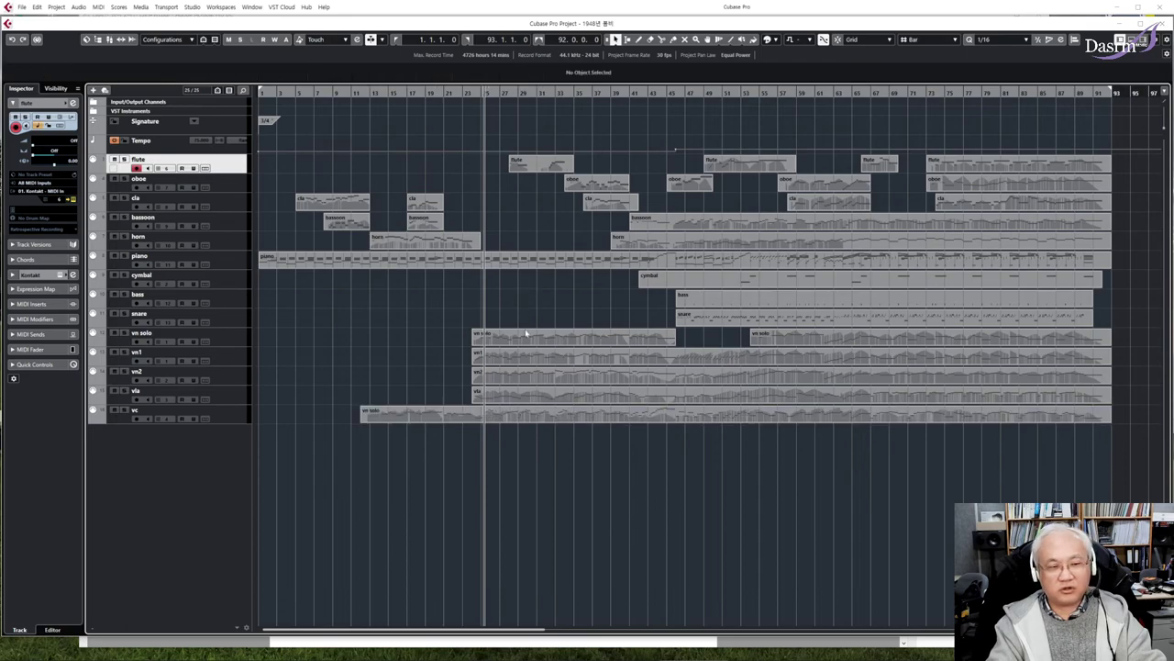
{"action": "left_click_drag", "start_coordinate": [583, 436], "coordinate": [528, 359]}
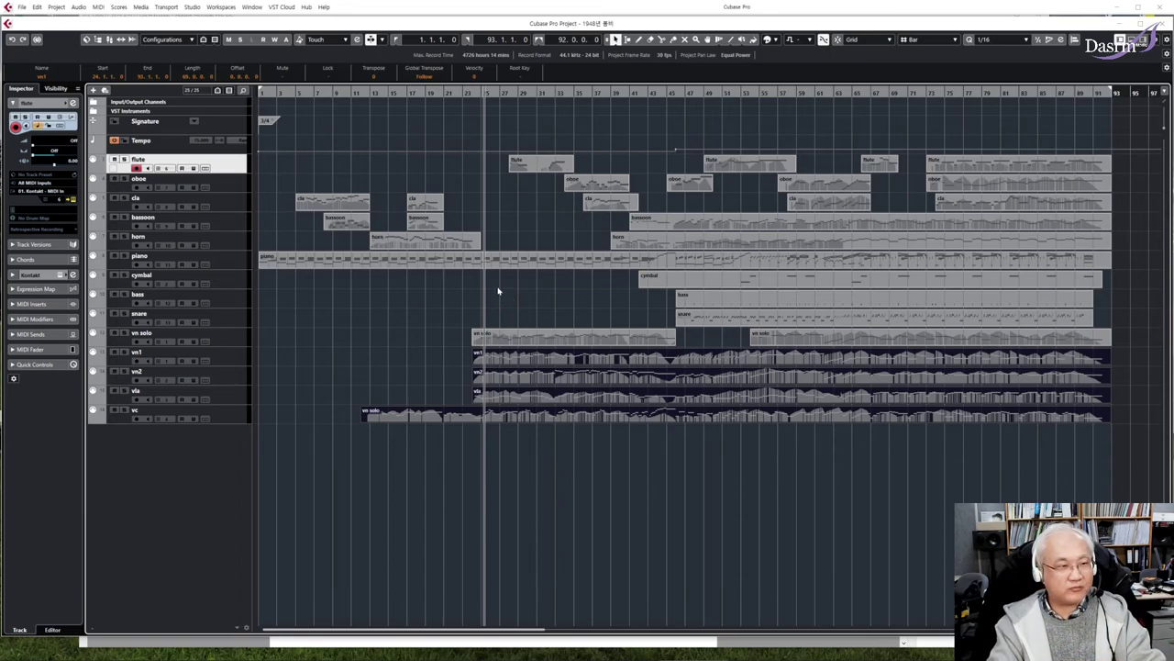
{"action": "left_click", "coordinate": [499, 289]}
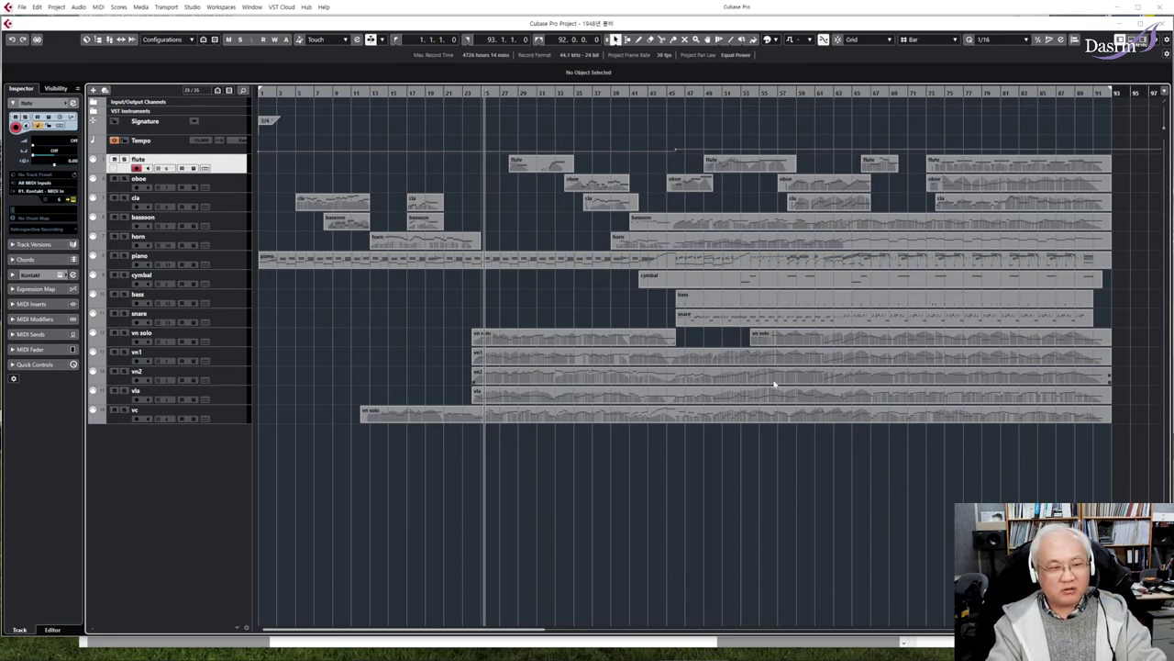
Step: Go through the vn1, vn2, vla and vc parts again individually and as a group, then deselect them
{"action": "left_click", "coordinate": [699, 360]}
{"action": "left_click", "coordinate": [744, 380]}
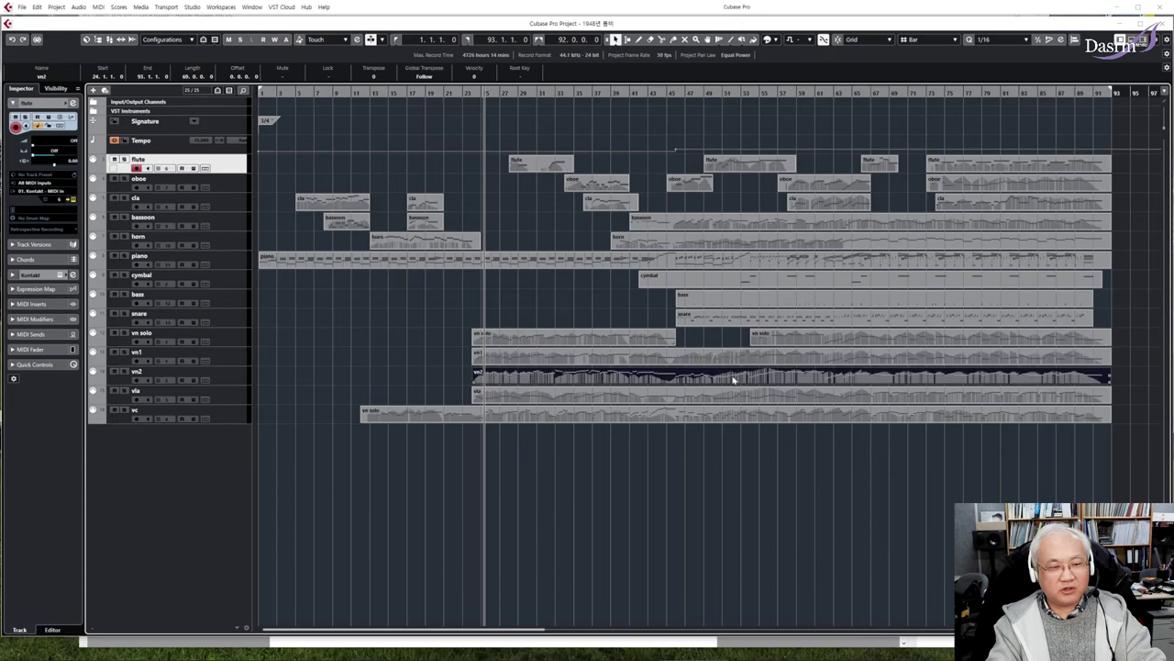
{"action": "left_click", "coordinate": [745, 397]}
{"action": "left_click", "coordinate": [750, 417]}
{"action": "left_click_drag", "start_coordinate": [776, 460], "coordinate": [722, 360]}
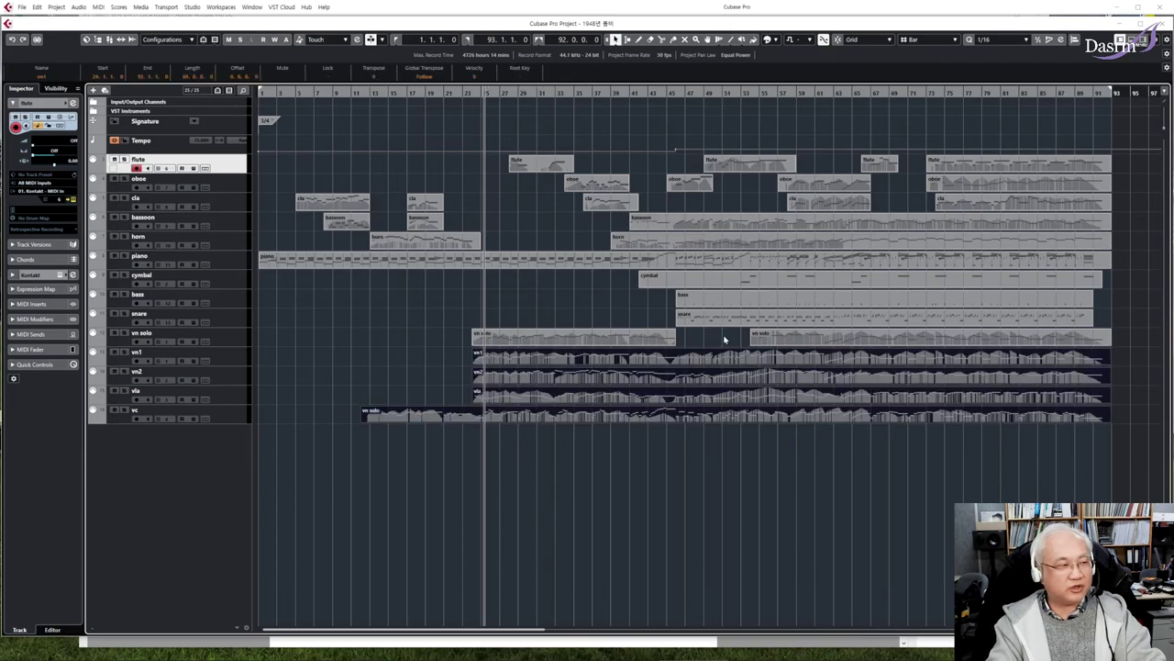
{"action": "left_click", "coordinate": [580, 303]}
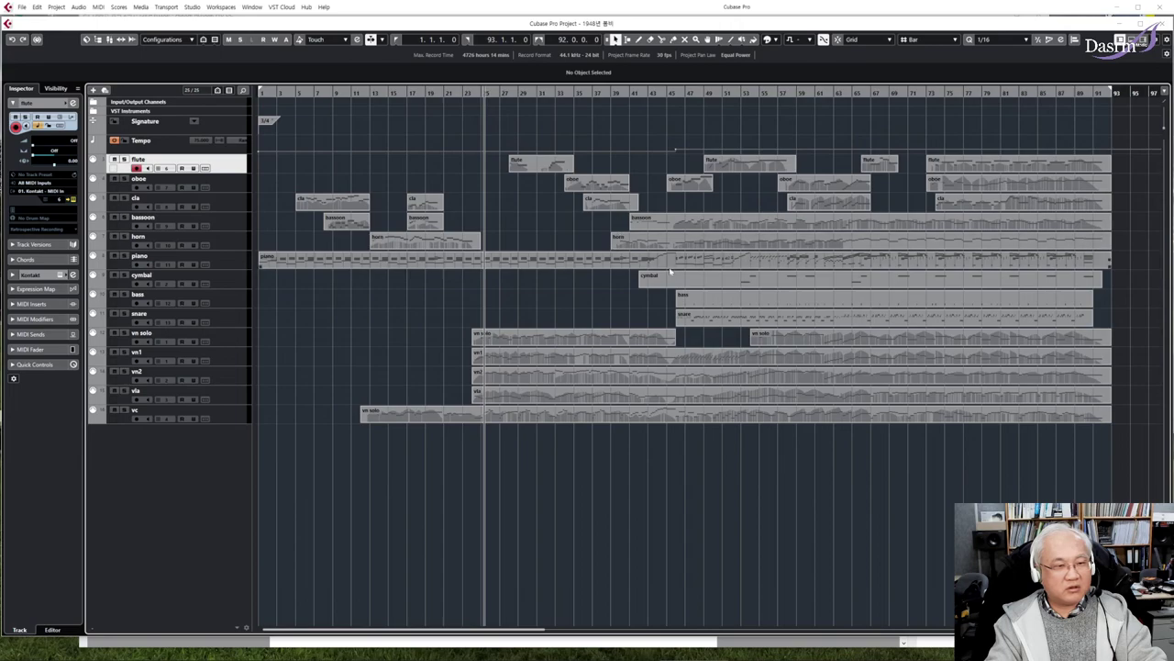
Step: Select the piano part and place the playhead at bar 5, where the clarinet enters
{"action": "left_click", "coordinate": [1084, 263]}
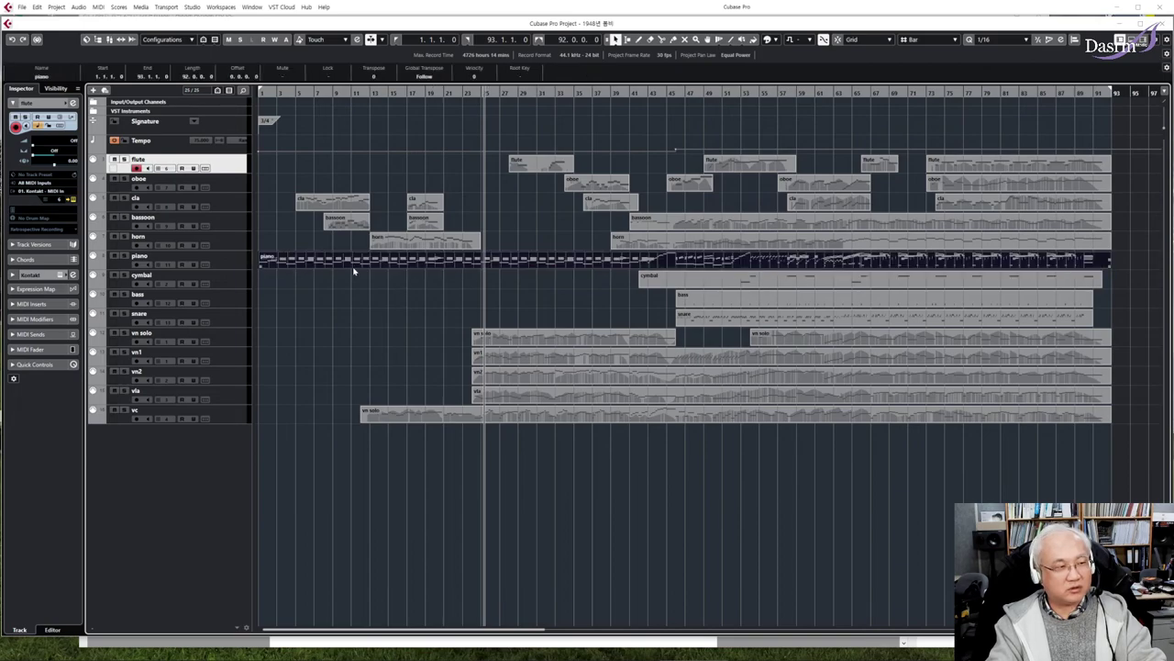
{"action": "left_click", "coordinate": [290, 92]}
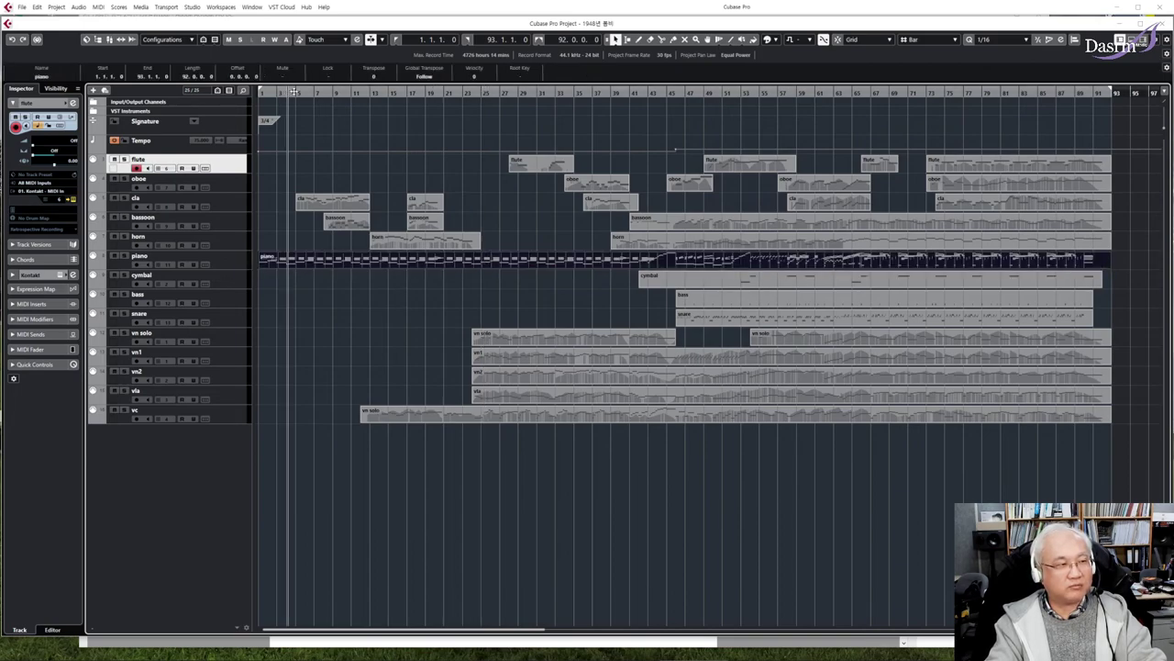
{"action": "left_click", "coordinate": [296, 92]}
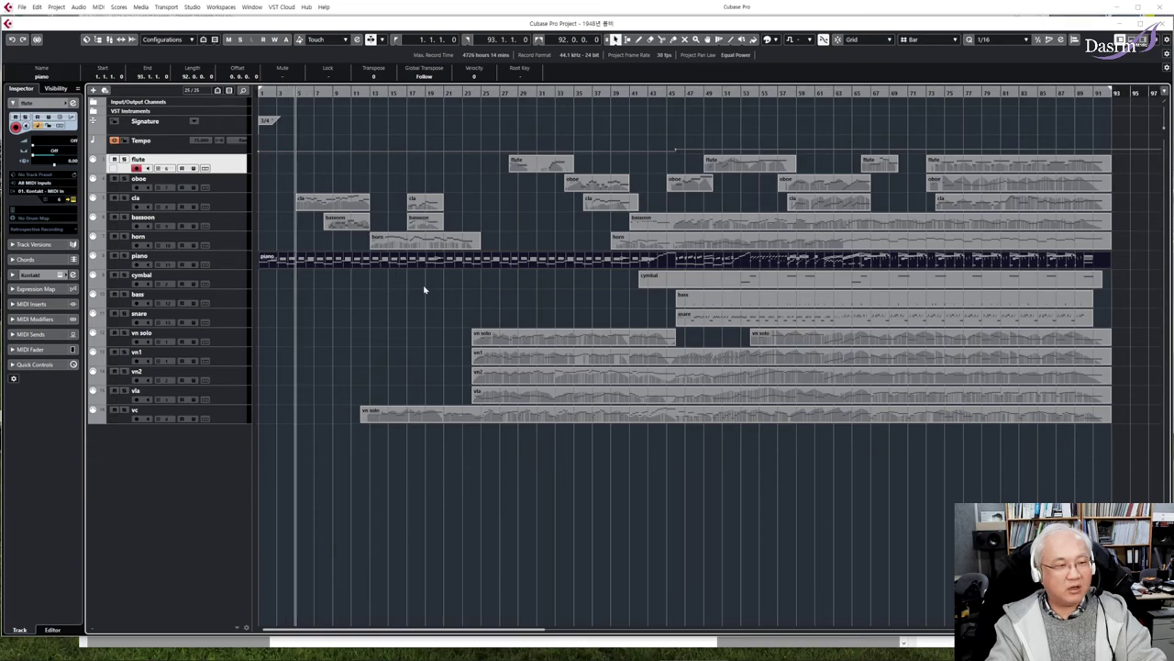
Step: Select the first vn solo part with the vn1, vn2 and vla parts, and play the passage from about bar 24
{"action": "left_click", "coordinate": [477, 93]}
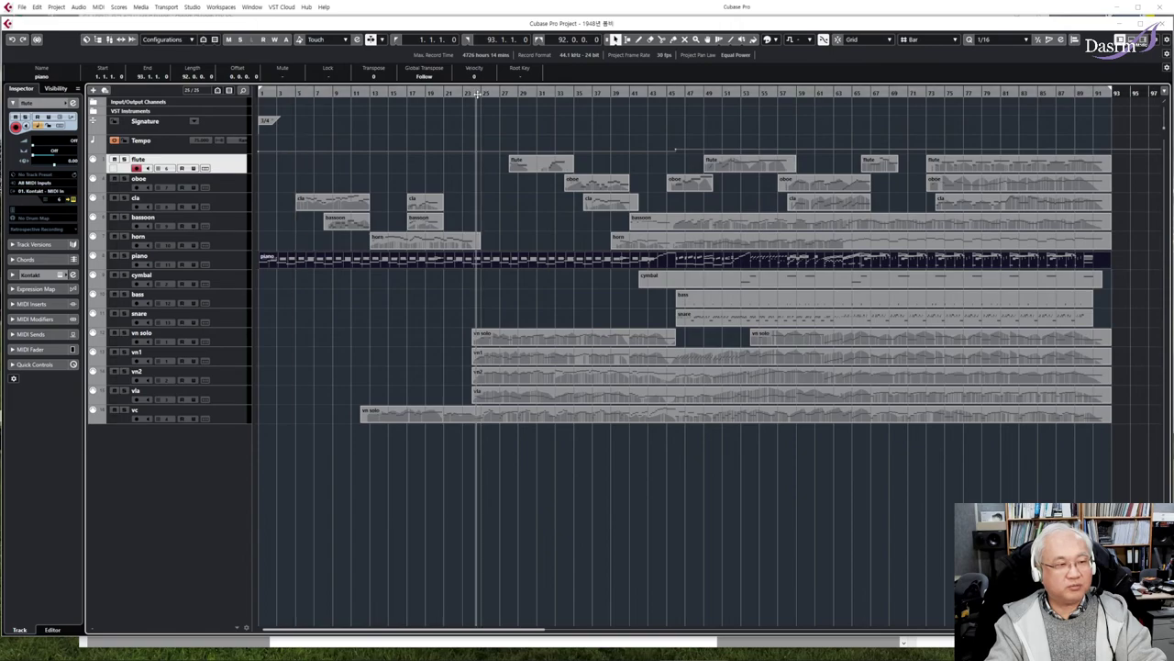
{"action": "left_click_drag", "start_coordinate": [493, 315], "coordinate": [600, 400]}
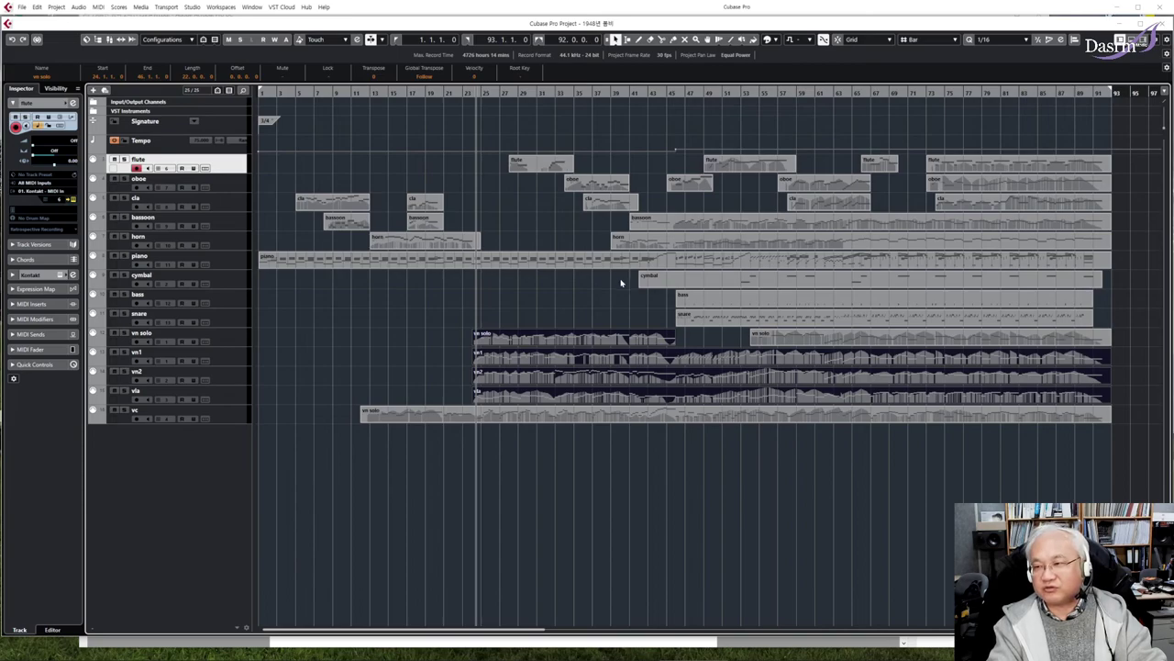
{"action": "key", "text": "space"}
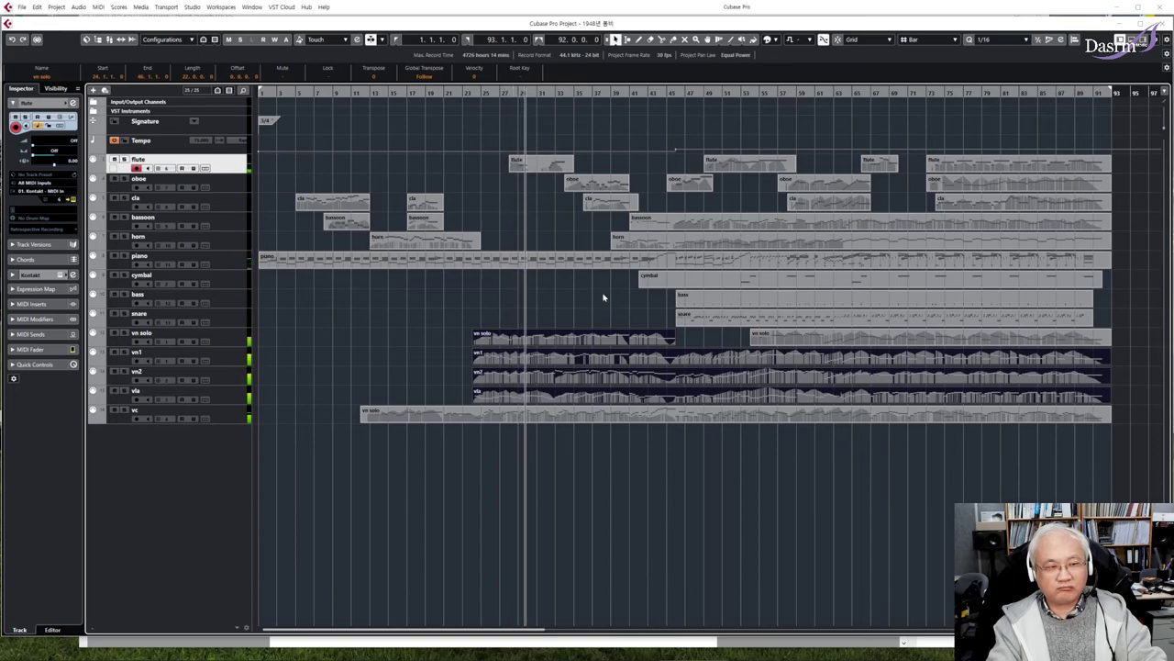
Step: Select the long bassoon part and play from about bar 44, then select the piano part and return the playhead to bar 46
{"action": "left_click", "coordinate": [663, 223]}
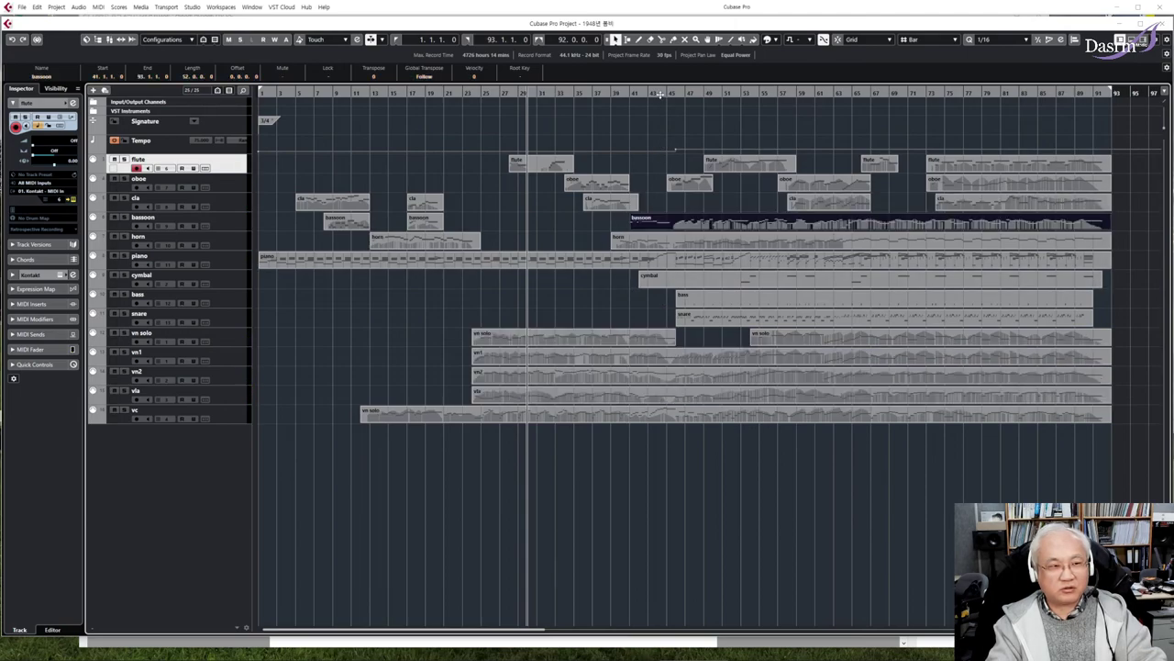
{"action": "left_click", "coordinate": [658, 95]}
{"action": "key", "text": "g"}
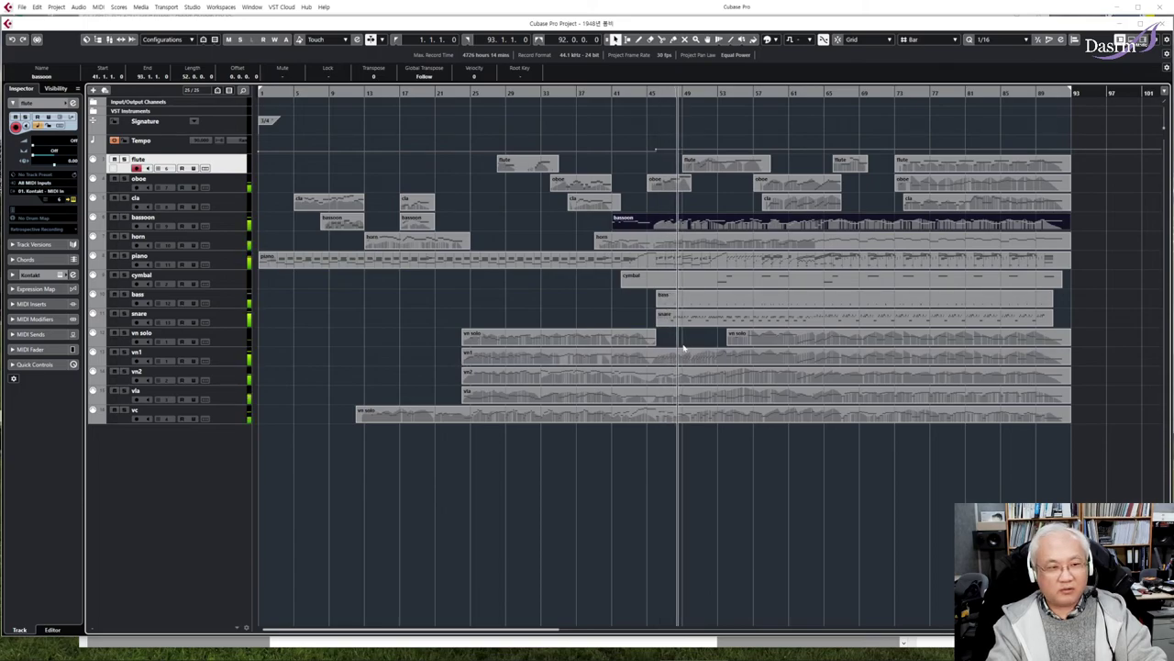
{"action": "left_click", "coordinate": [675, 260]}
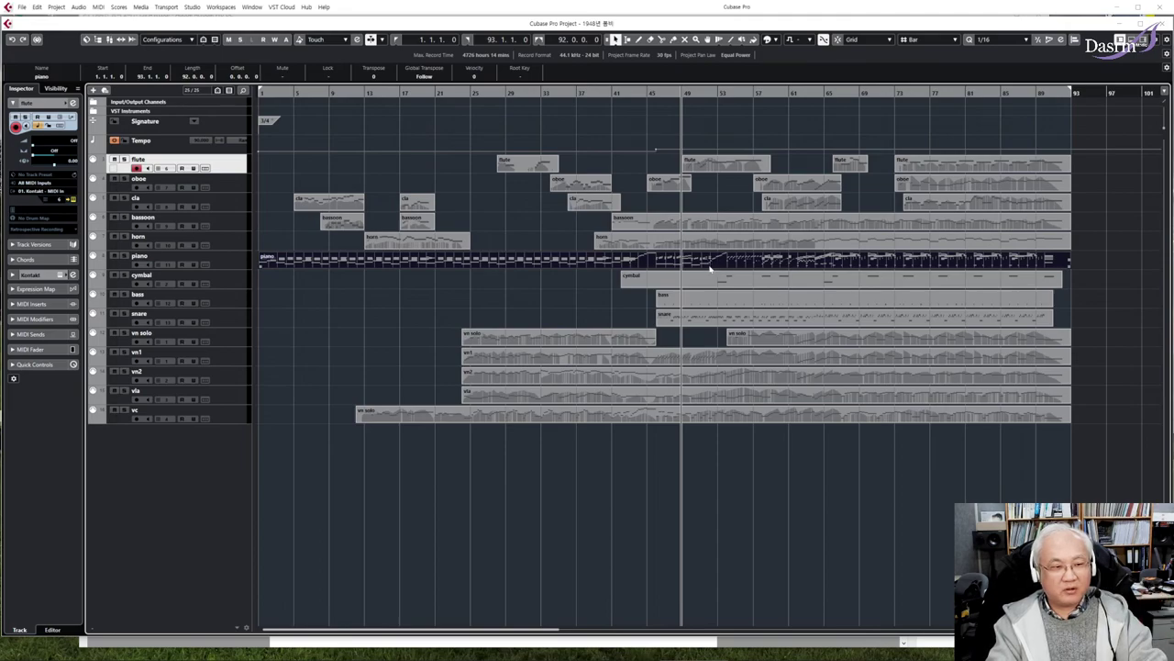
{"action": "left_click", "coordinate": [657, 92]}
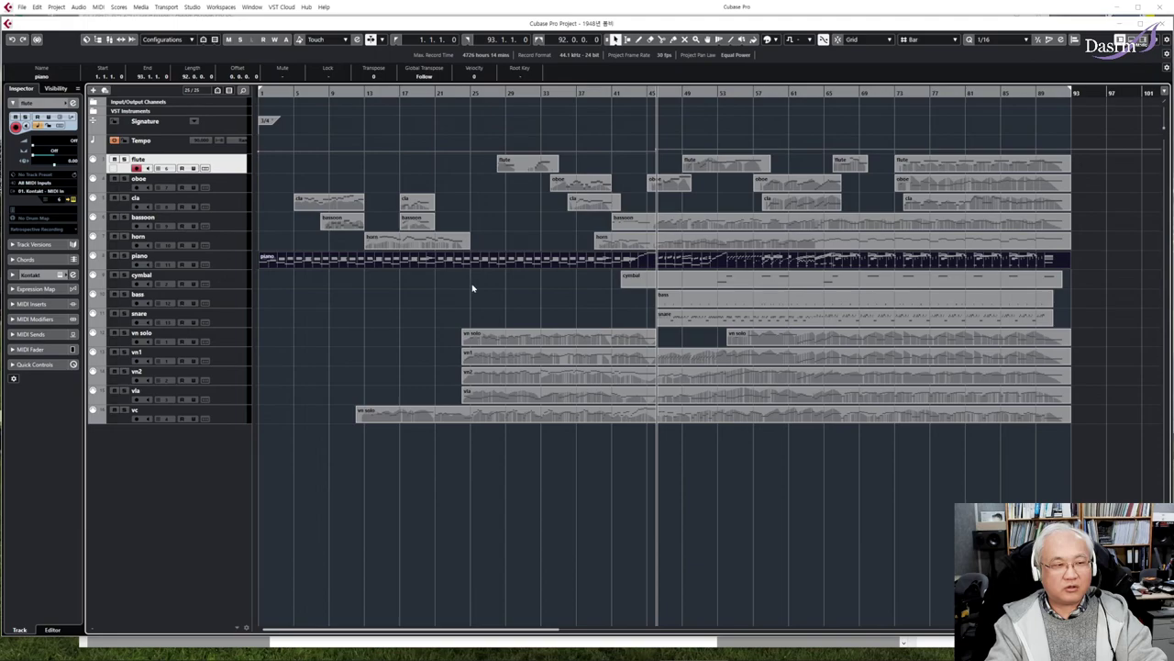
Step: Select the early clarinet, bassoon and horn parts before bar 25 to point them out, then deselect them
{"action": "left_click_drag", "start_coordinate": [275, 283], "coordinate": [542, 179]}
{"action": "left_click_drag", "start_coordinate": [528, 293], "coordinate": [503, 223]}
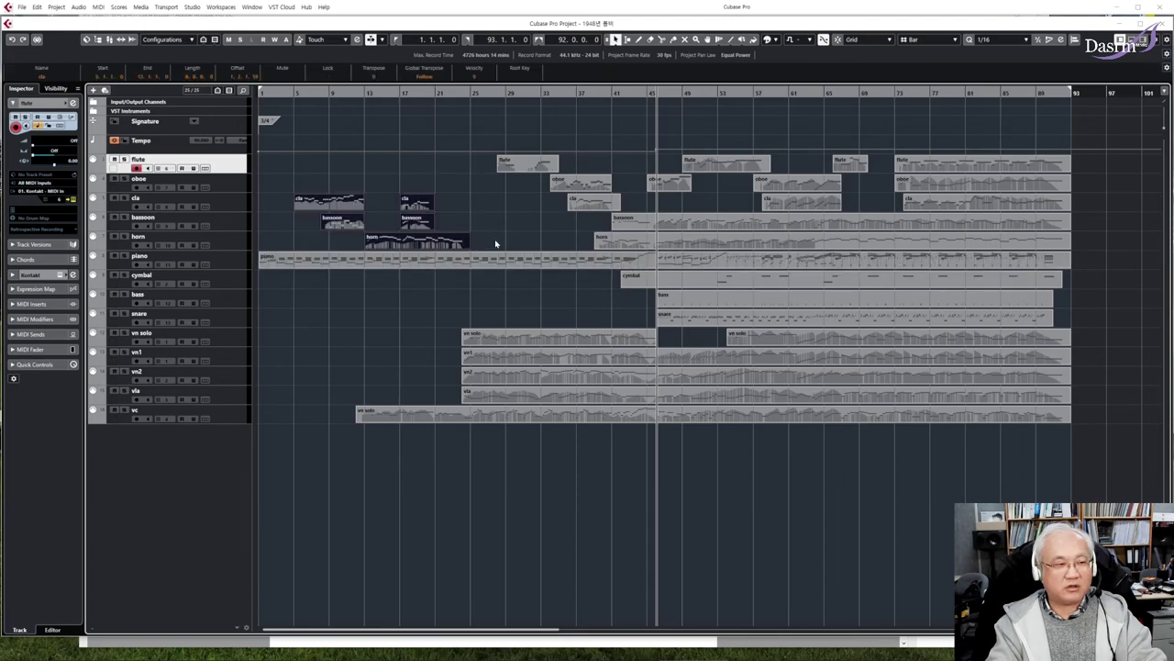
{"action": "left_click", "coordinate": [503, 238]}
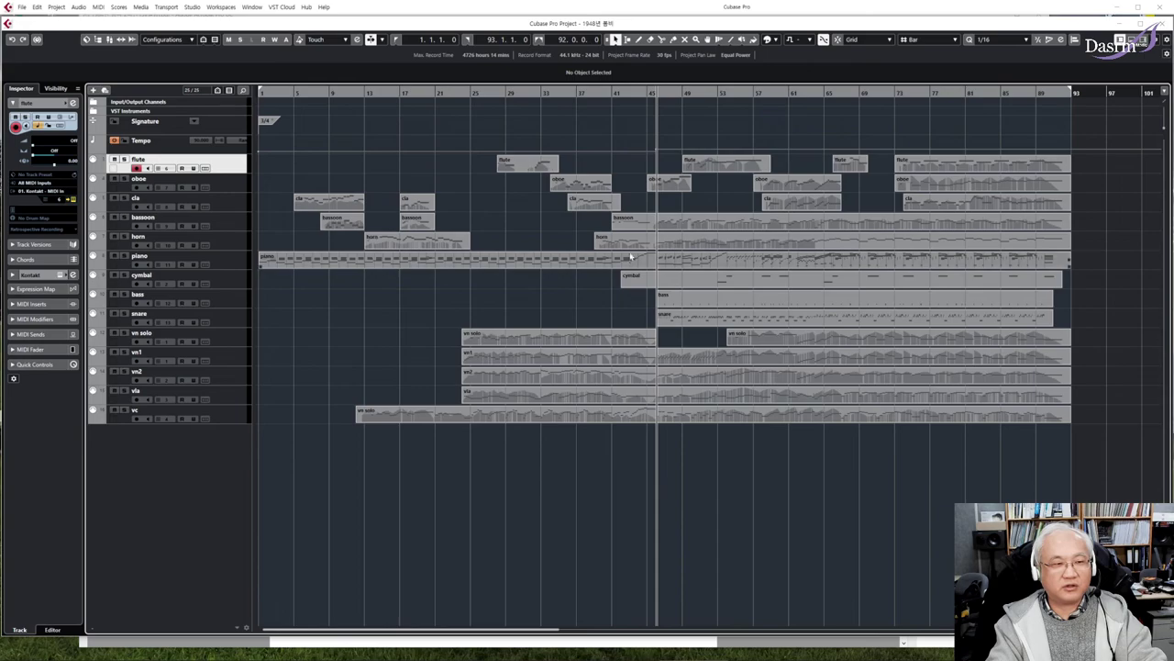
Step: Select the piano part, then switch to the score PDF in Acrobat and examine the piano writing on page 3
{"action": "left_click", "coordinate": [696, 263]}
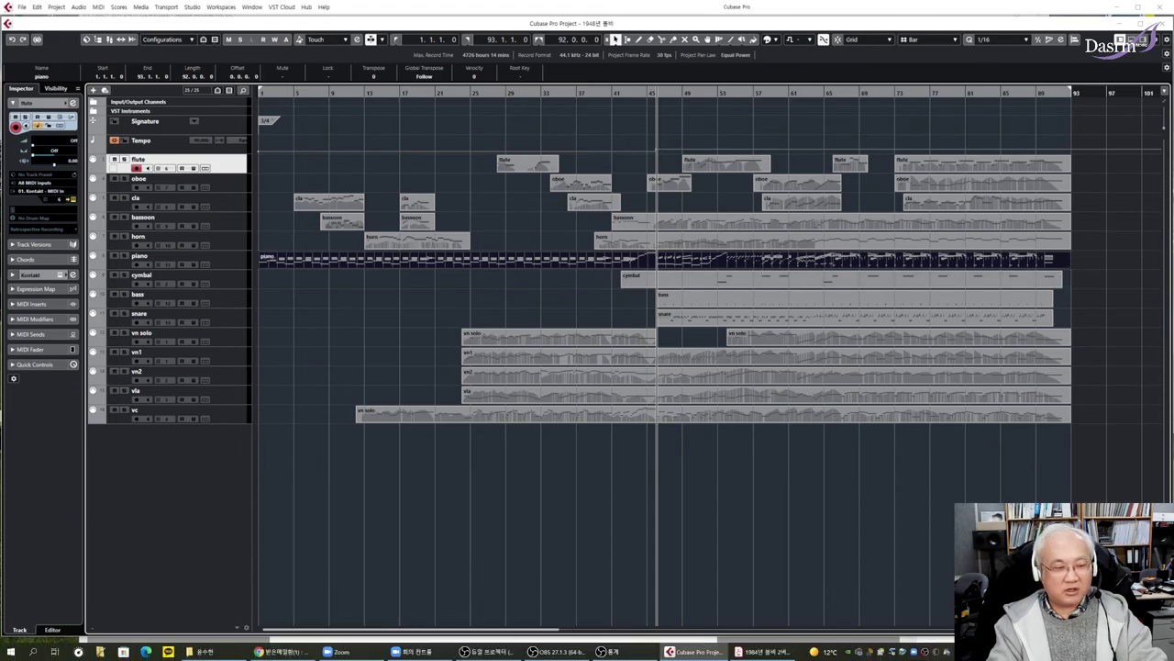
{"action": "left_click", "coordinate": [493, 646]}
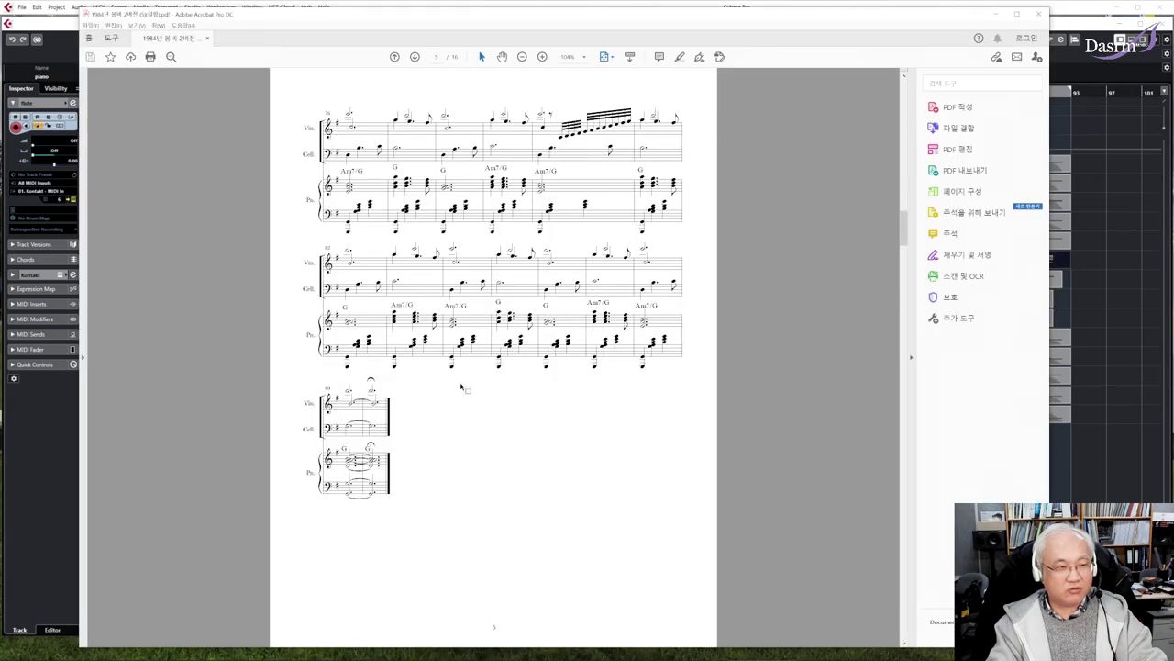
{"action": "left_click_drag", "start_coordinate": [904, 223], "coordinate": [905, 166]}
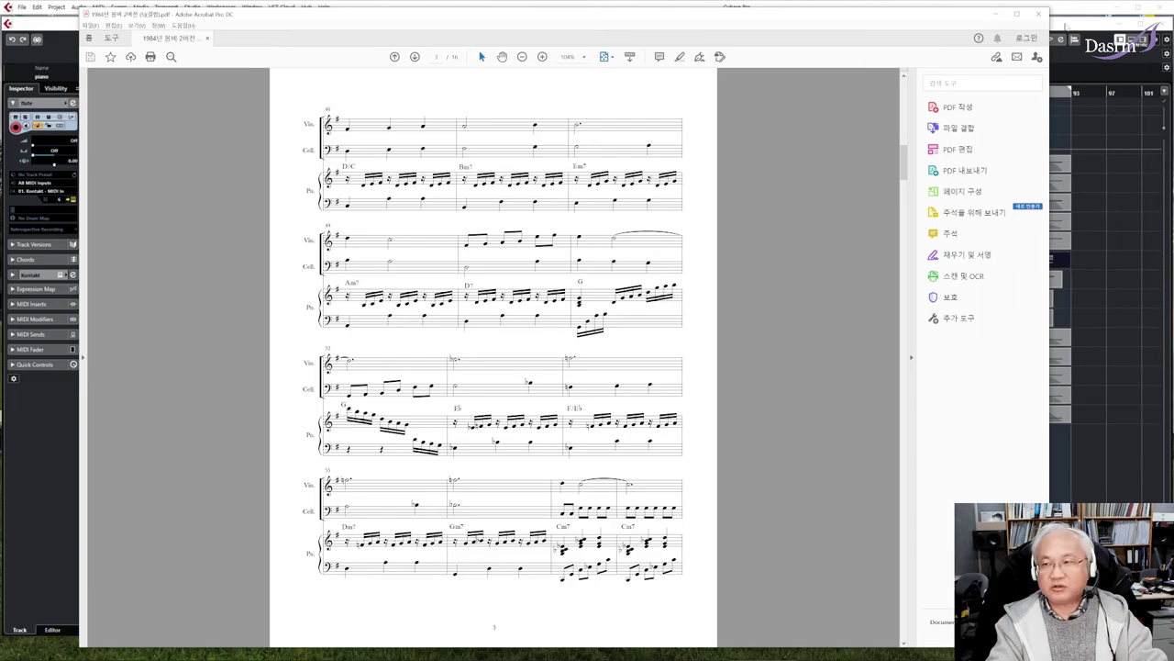
Step: Return to the Cubase project, select the parts sounding around bar 46 and the piano part alone, then clear the selection
{"action": "left_click", "coordinate": [1067, 25]}
{"action": "mouse_move", "coordinate": [654, 123]}
{"action": "left_mouse_down"}
{"action": "mouse_move", "coordinate": [823, 446]}
{"action": "mouse_move", "coordinate": [820, 477]}
{"action": "mouse_move", "coordinate": [695, 149]}
{"action": "mouse_move", "coordinate": [664, 131]}
{"action": "left_mouse_up"}
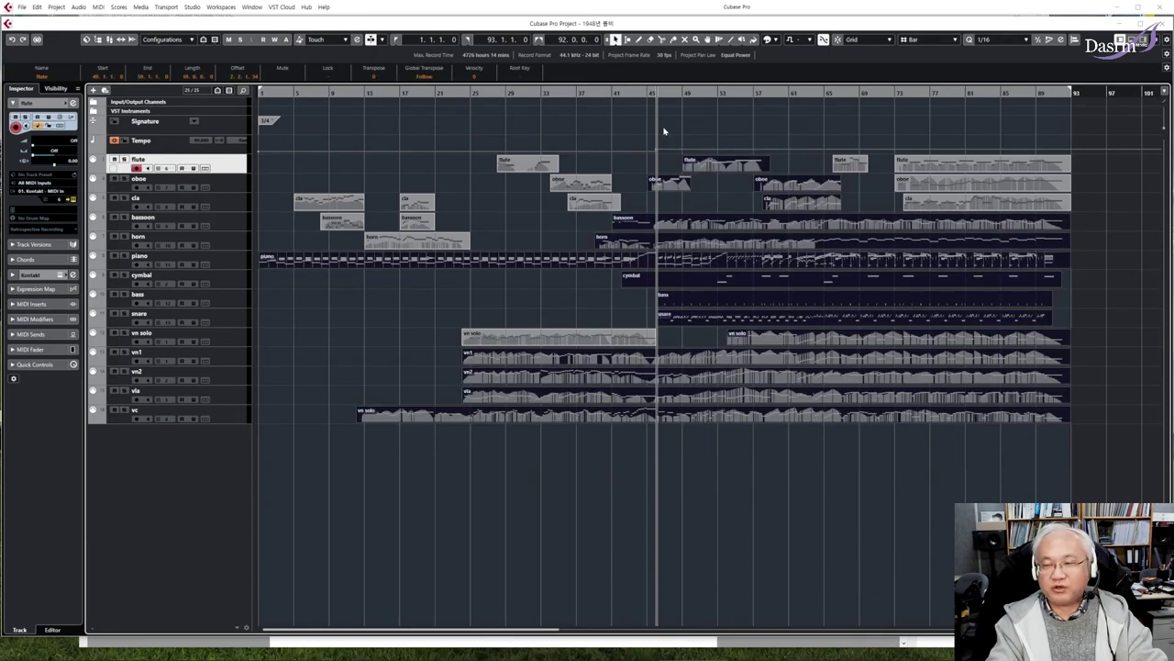
{"action": "left_click", "coordinate": [669, 266]}
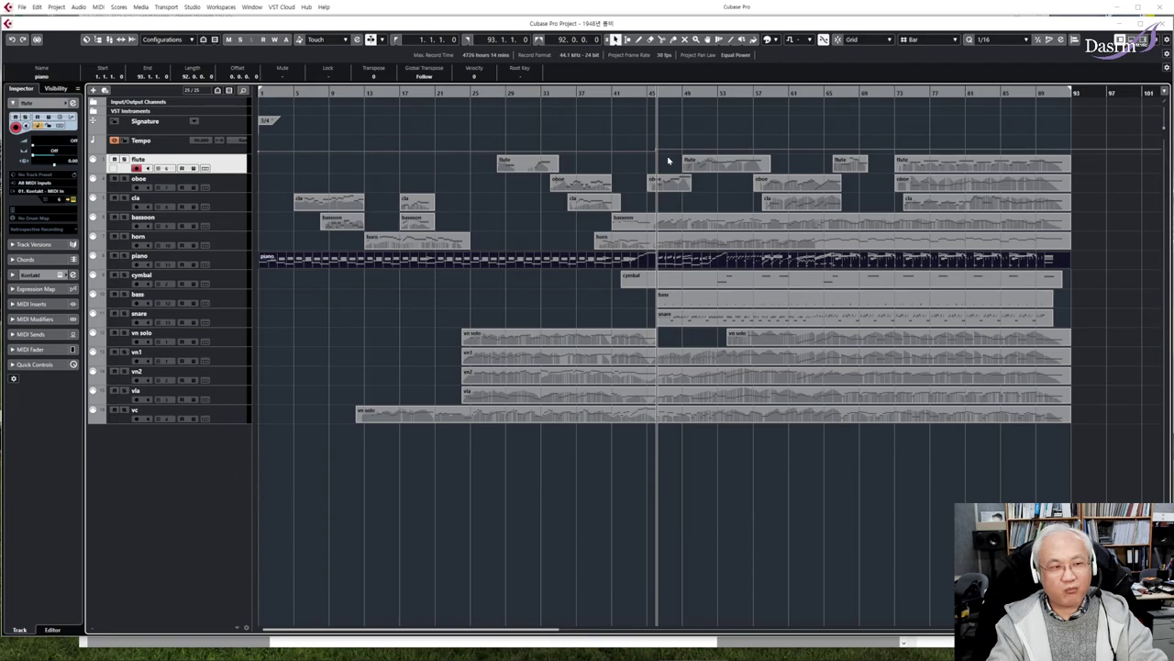
{"action": "left_click", "coordinate": [666, 136]}
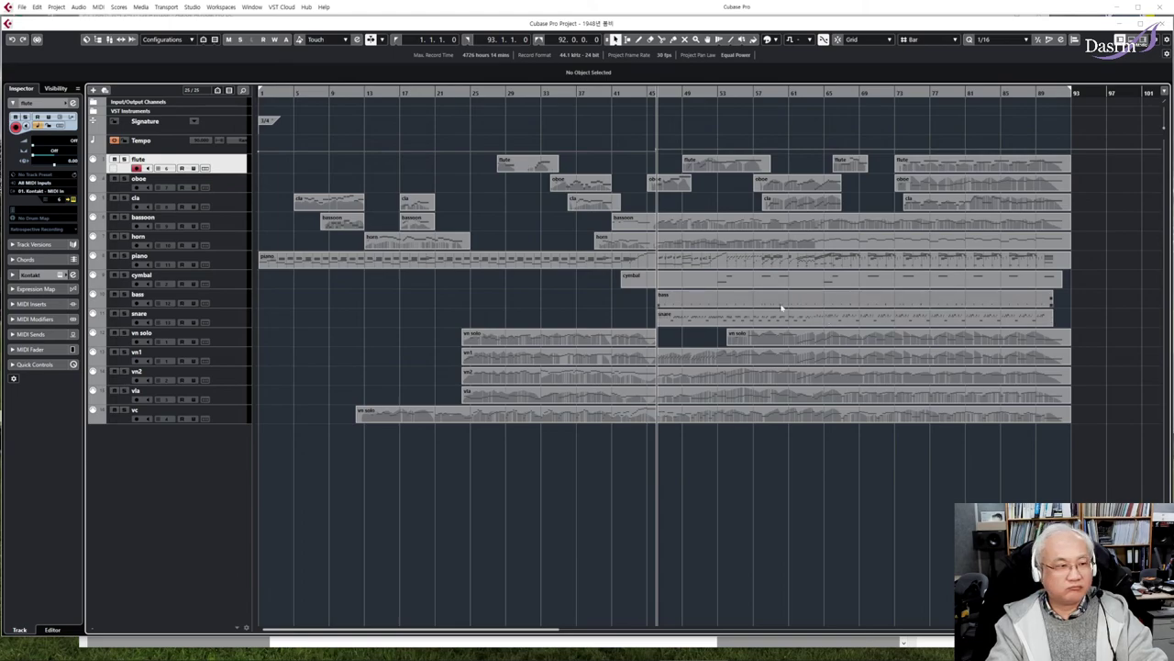
Step: Select the piano track and split its part at bar 46
{"action": "left_click", "coordinate": [224, 257]}
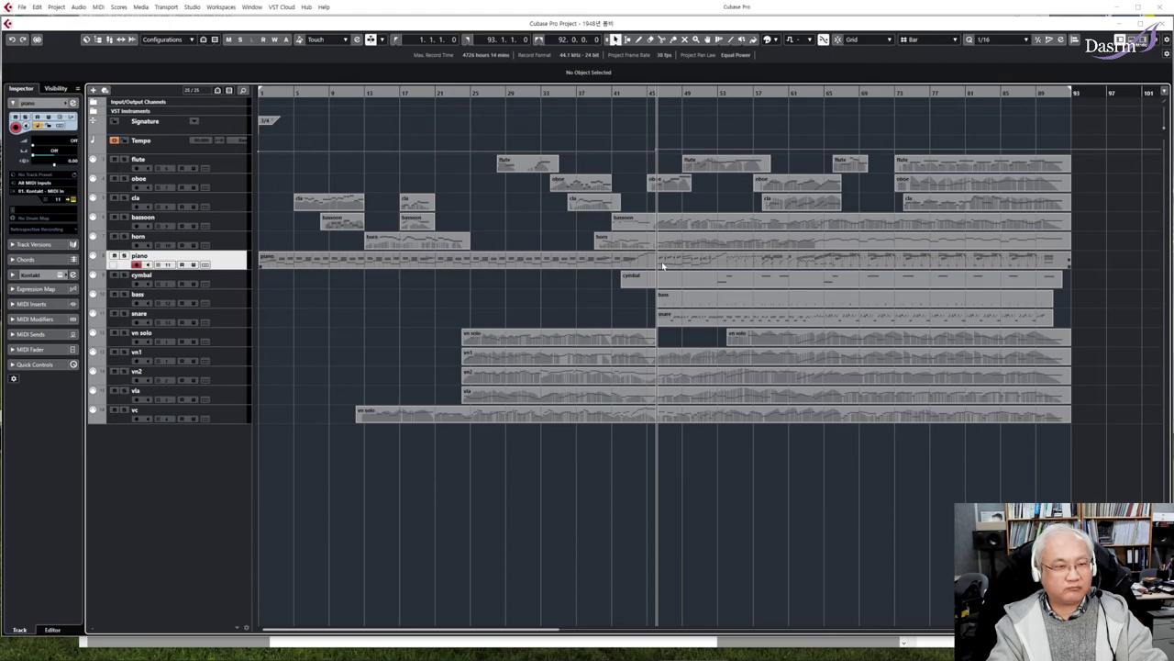
{"action": "key", "text": "3"}
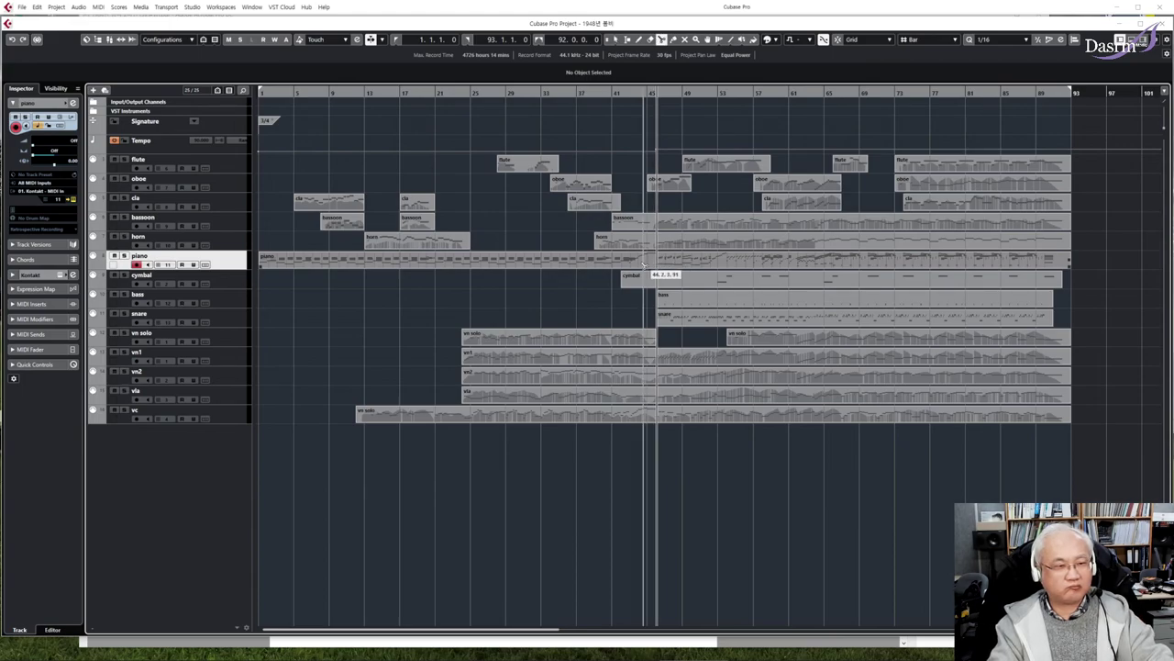
{"action": "left_click", "coordinate": [659, 265]}
{"action": "key", "text": "1"}
Step: Mute the second piano part, running from bar 46 to the end
{"action": "left_click", "coordinate": [704, 264]}
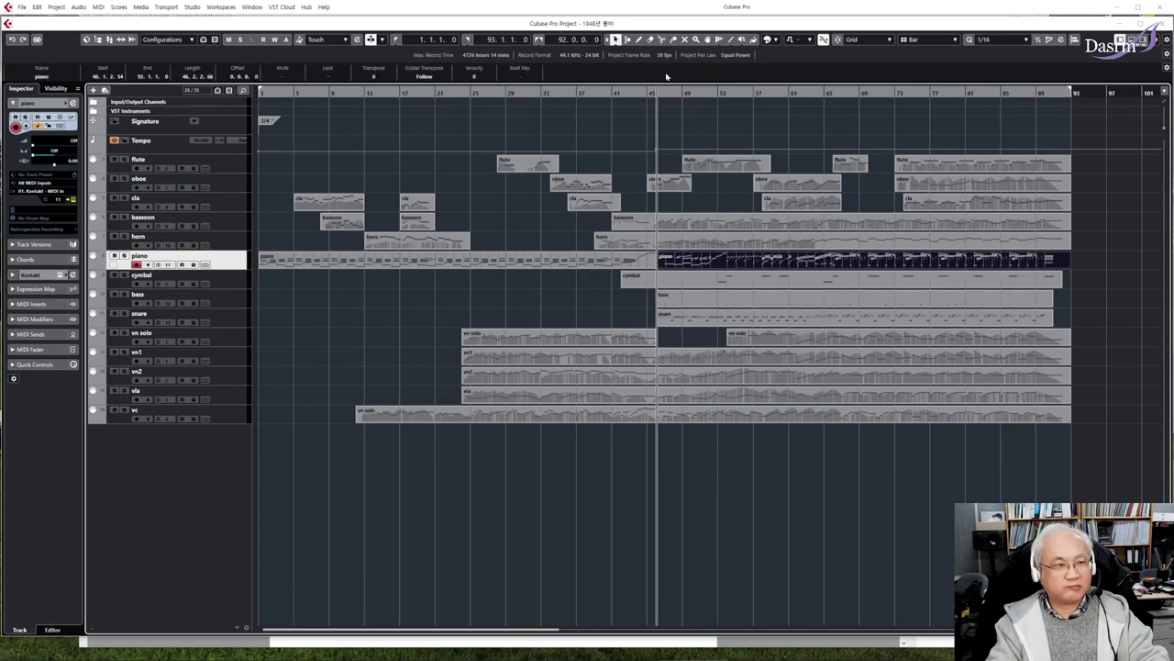
{"action": "left_click", "coordinate": [685, 39]}
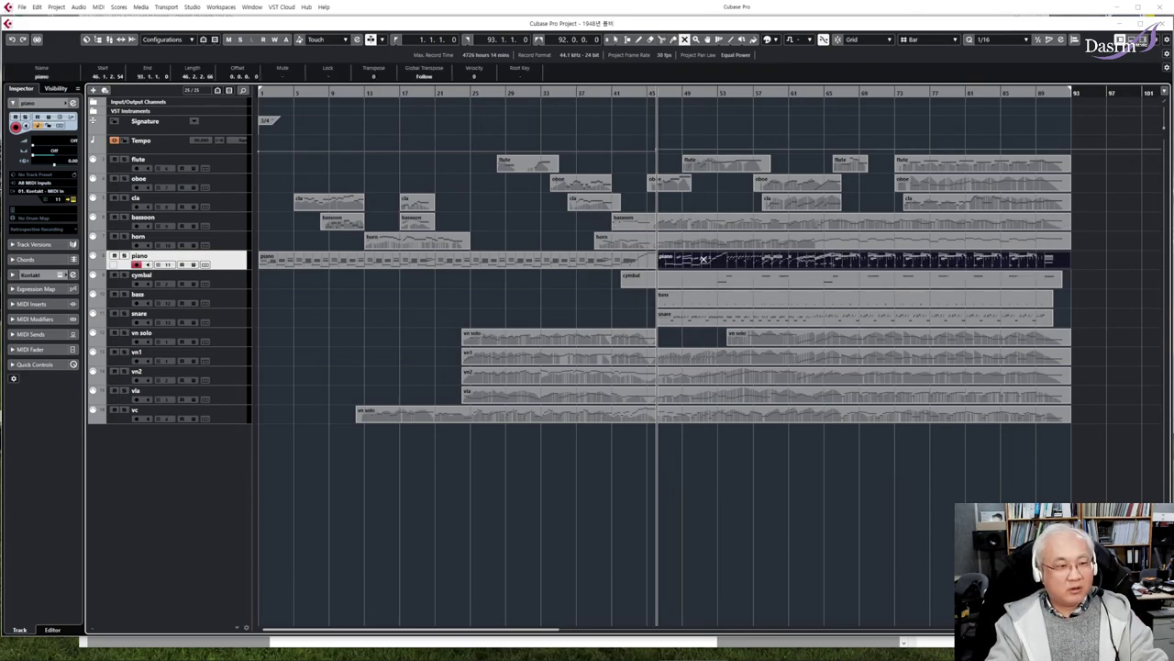
{"action": "left_click", "coordinate": [745, 260]}
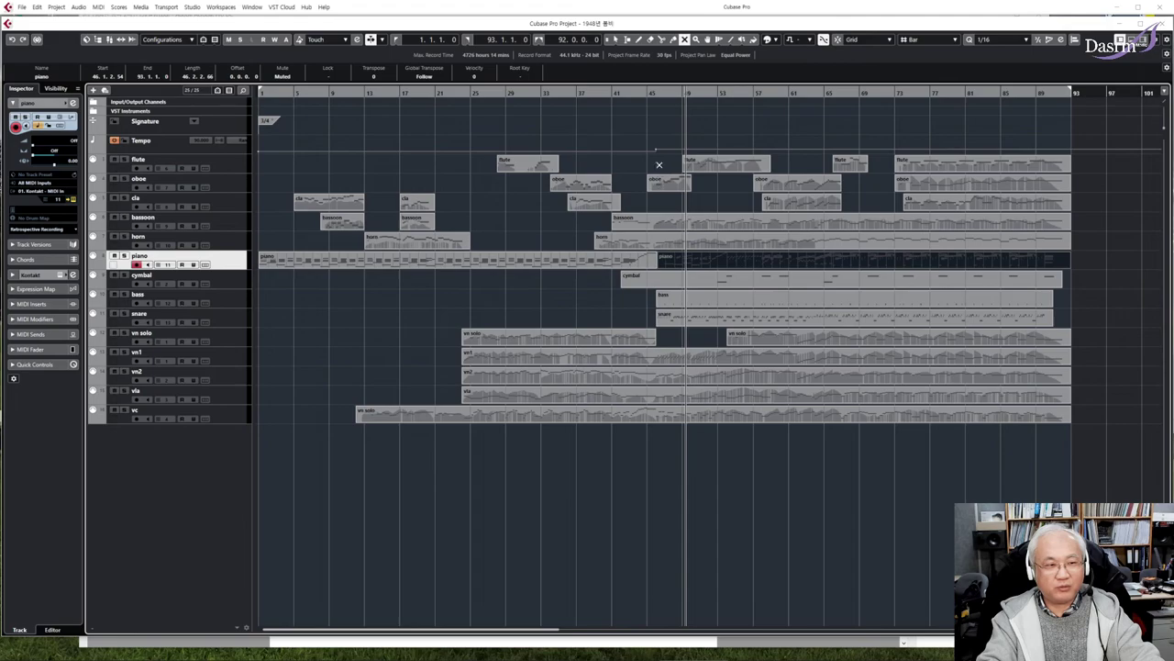
Step: Set the playback position to bar 46, return to the Object Selection tool and clear the part selection
{"action": "left_click", "coordinate": [654, 100]}
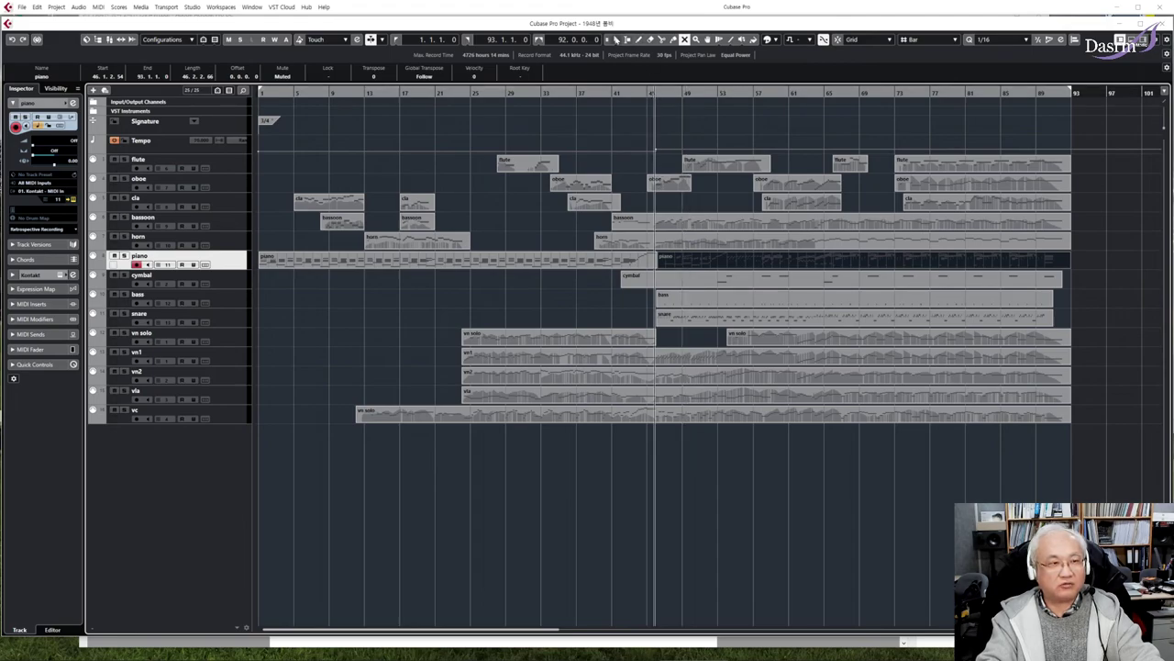
{"action": "key", "text": "1"}
{"action": "left_click", "coordinate": [638, 123]}
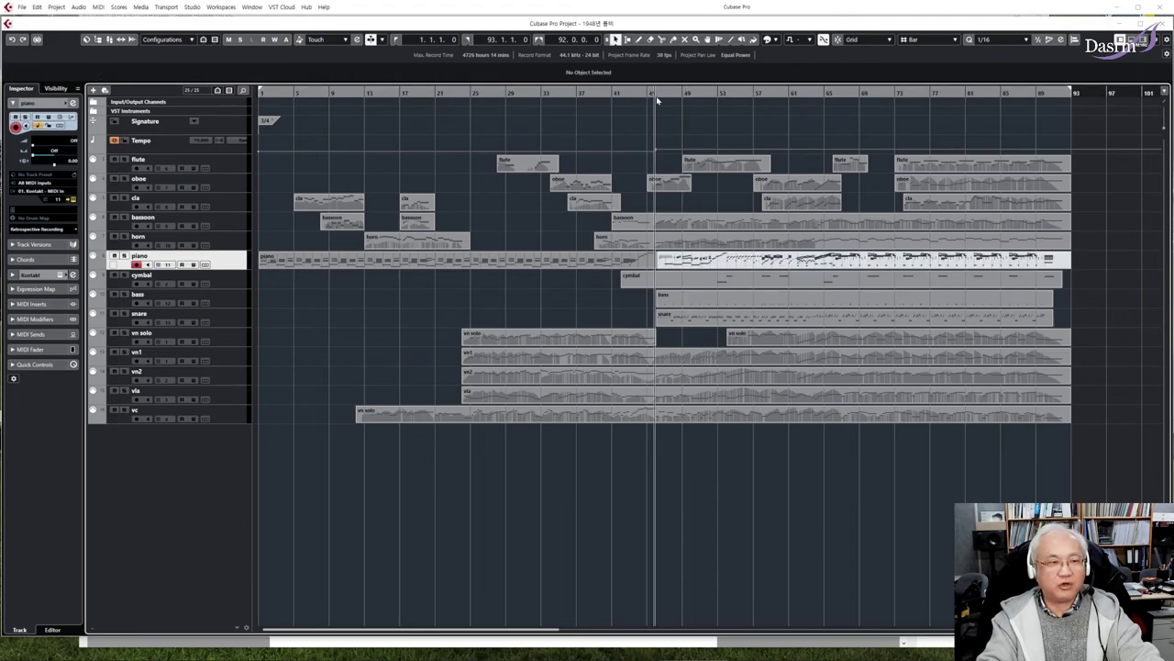
{"action": "left_click_drag", "start_coordinate": [657, 99], "coordinate": [652, 93]}
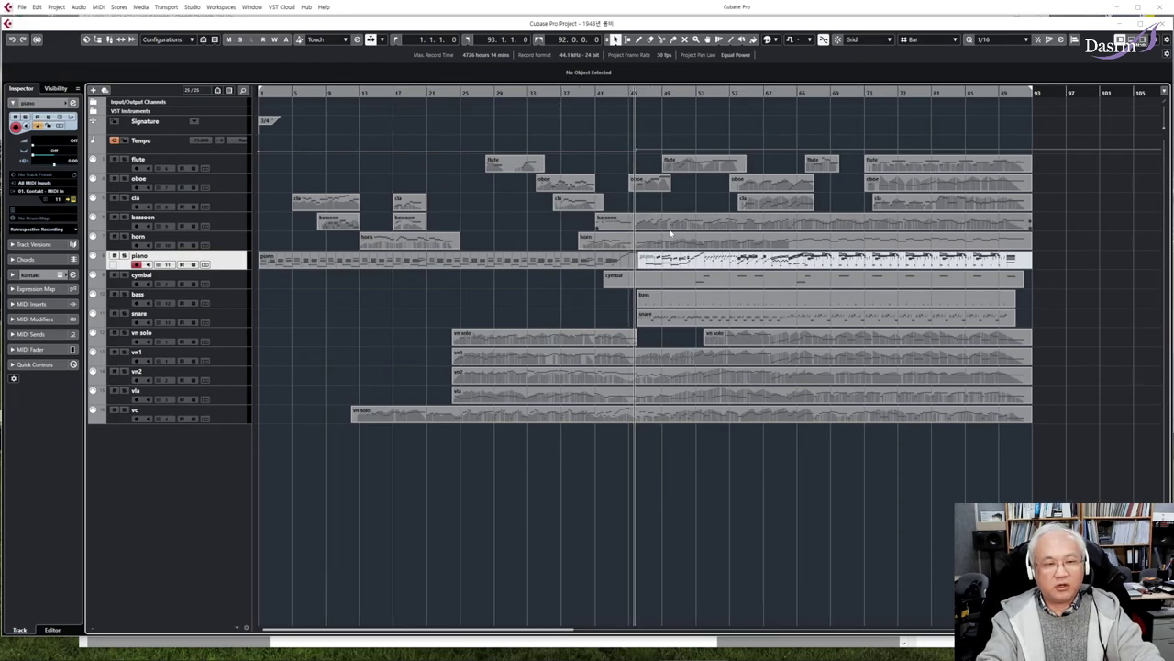
Step: Examine the opening woodwind, horn and piano parts, moving the playback position to bars 13 and 24 and back to bar 46
{"action": "left_click", "coordinate": [457, 267]}
{"action": "left_click_drag", "start_coordinate": [443, 280], "coordinate": [289, 181]}
{"action": "left_click", "coordinate": [427, 289]}
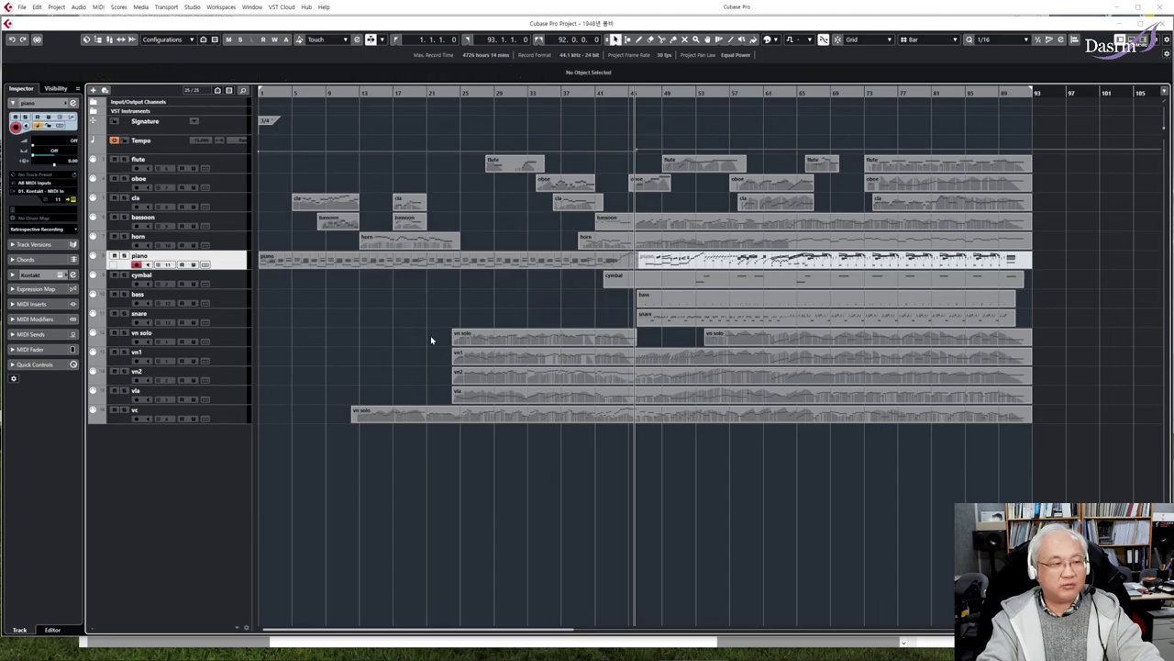
{"action": "left_click", "coordinate": [361, 93]}
{"action": "left_click_drag", "start_coordinate": [466, 99], "coordinate": [484, 98]}
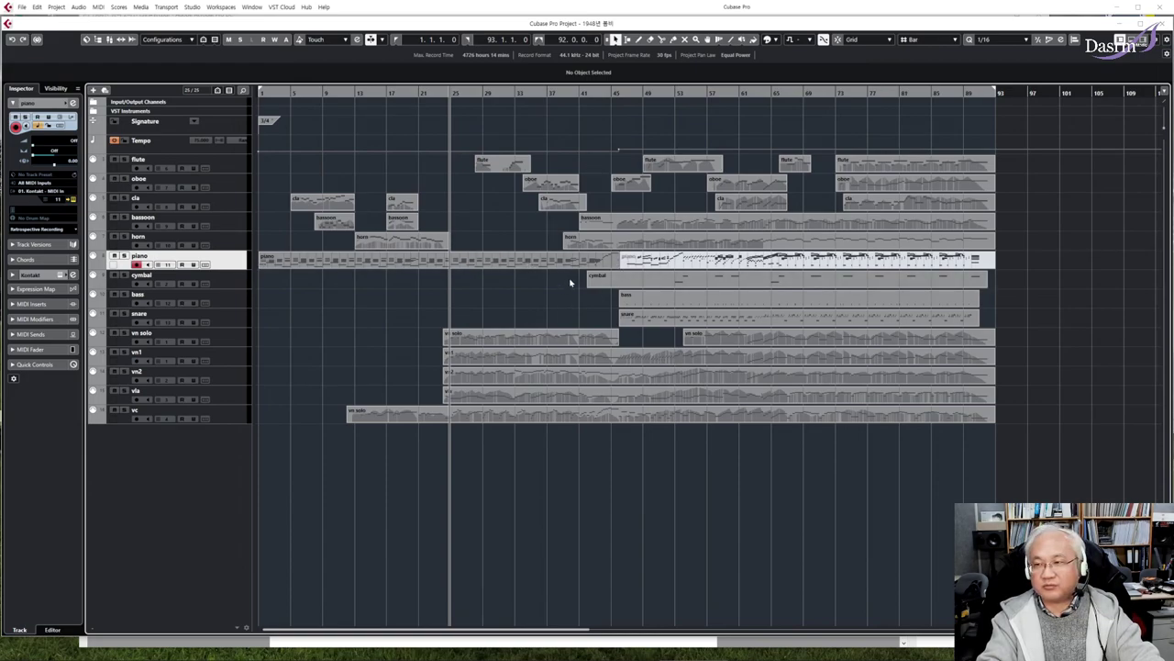
{"action": "left_click", "coordinate": [620, 94]}
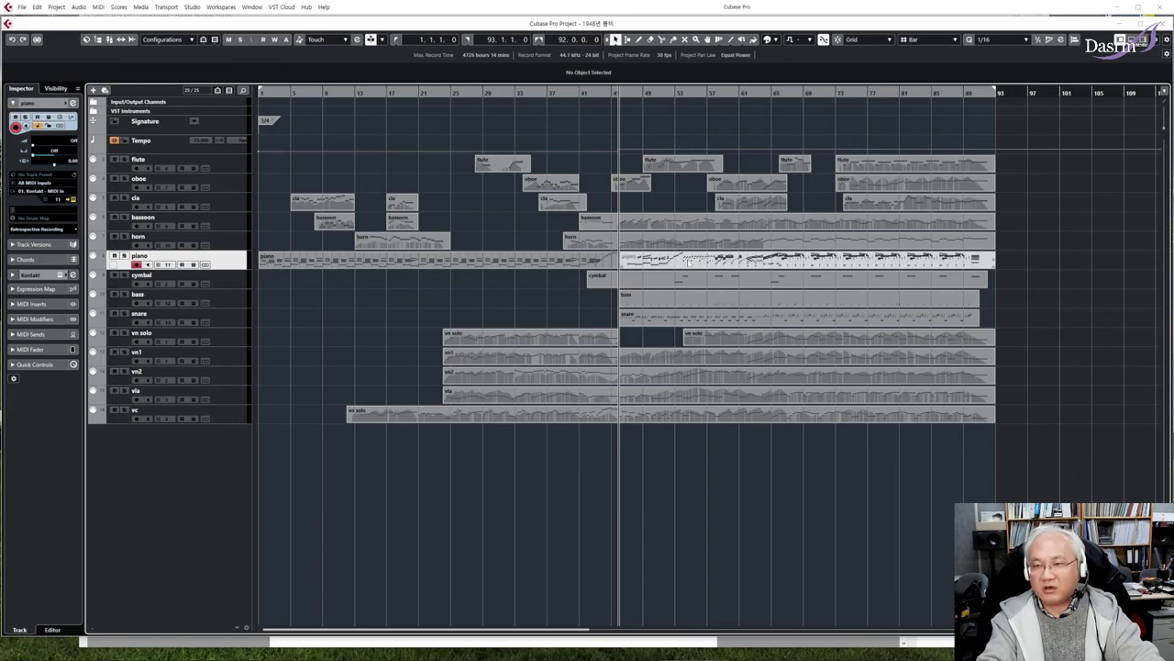
Step: Select the first piano part, the first vn solo part and the violin parts in turn to examine them, and clear the selection
{"action": "left_click", "coordinate": [352, 264]}
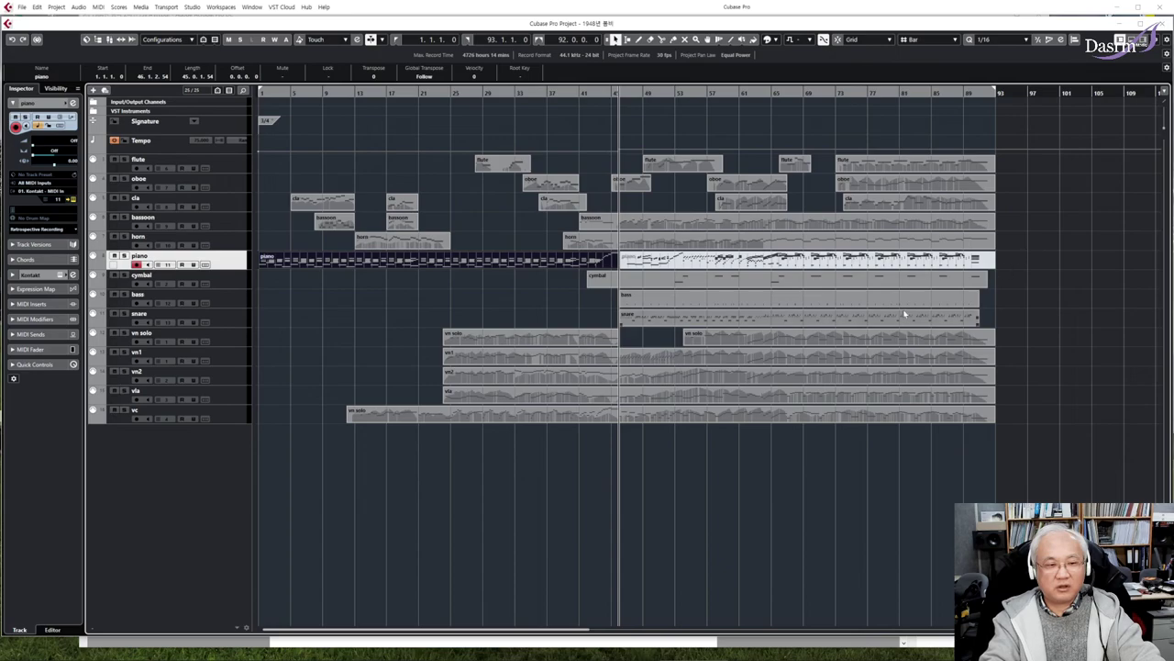
{"action": "left_click", "coordinate": [589, 340]}
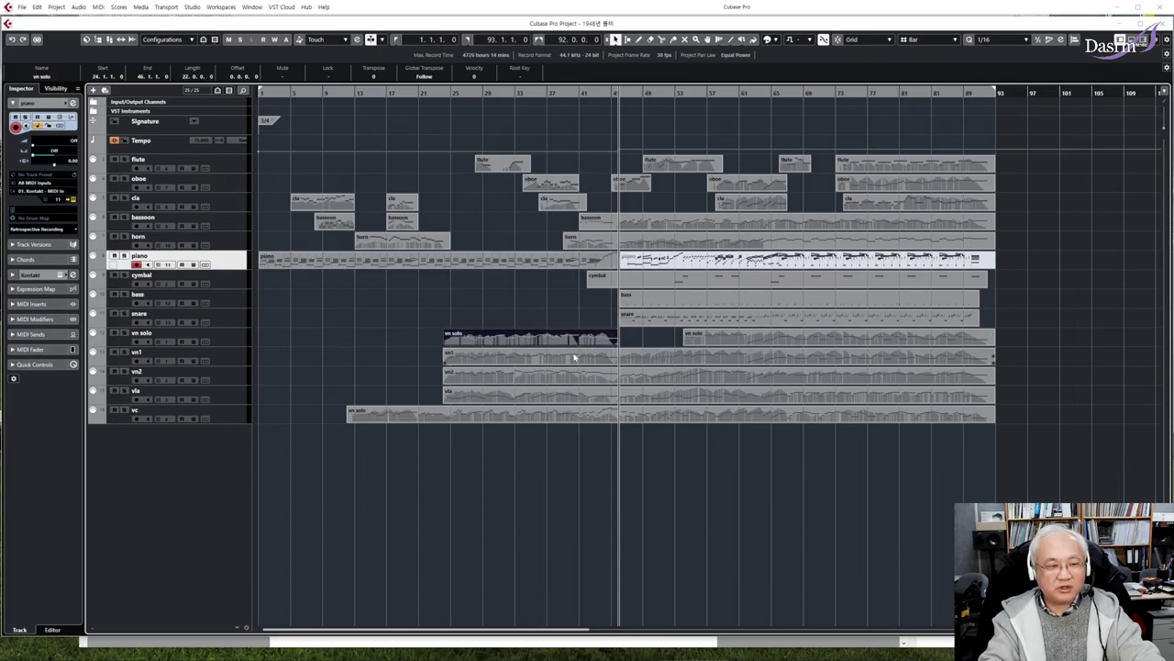
{"action": "left_click_drag", "start_coordinate": [407, 336], "coordinate": [1026, 372]}
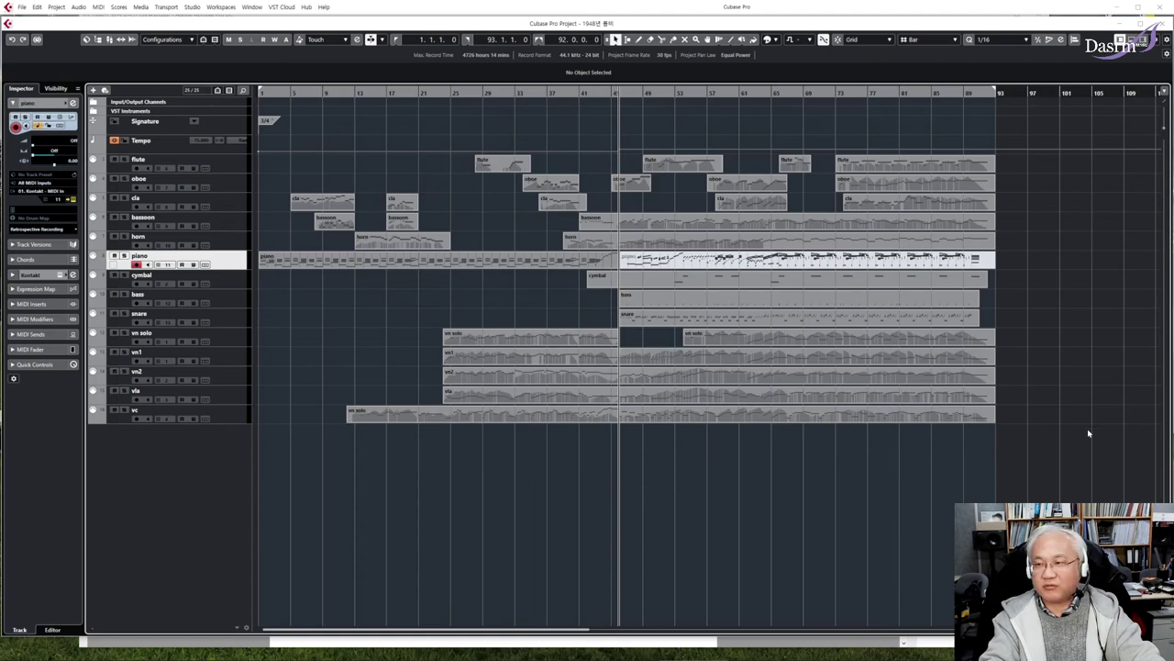
{"action": "left_click_drag", "start_coordinate": [1090, 489], "coordinate": [461, 133]}
{"action": "left_click", "coordinate": [1090, 251]}
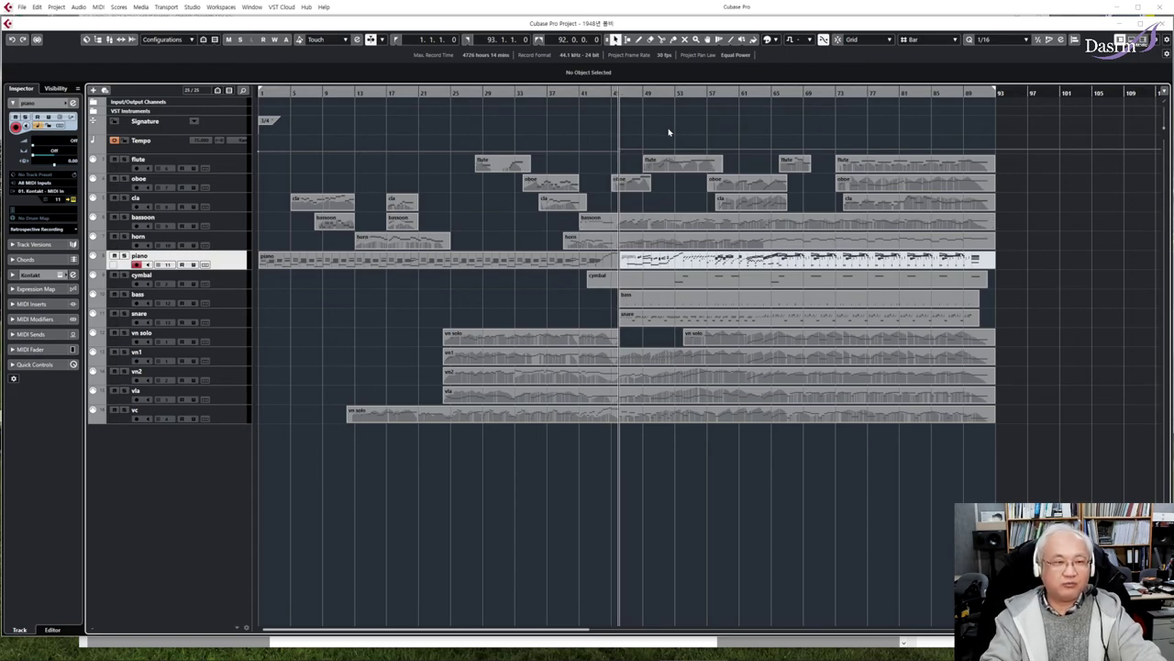
Step: Audition the passage from bar 46, select the woodwind and horn parts sounding there, and audition the passage again
{"action": "key", "text": "space"}
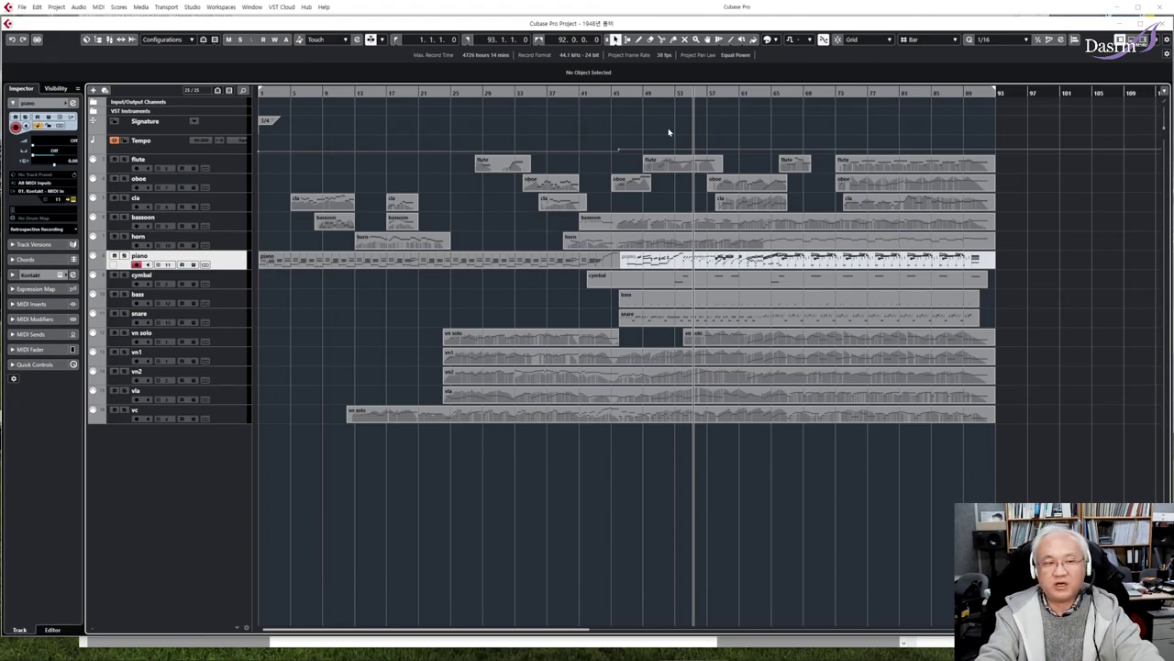
{"action": "key", "text": "space"}
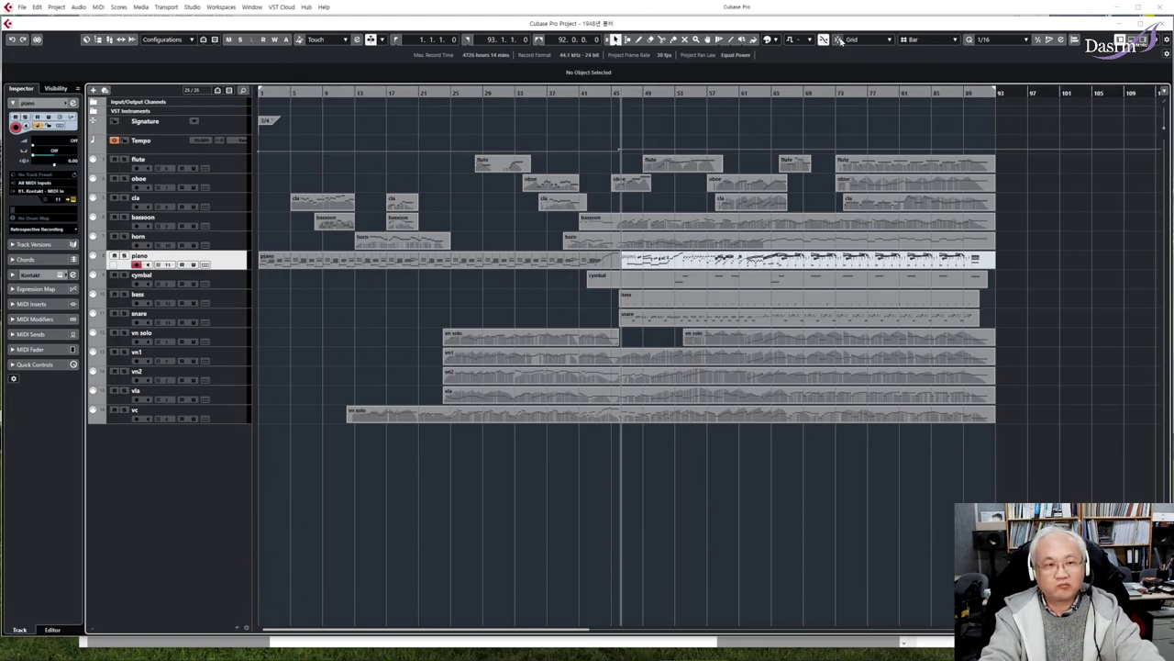
{"action": "left_click_drag", "start_coordinate": [1013, 445], "coordinate": [680, 282]}
{"action": "left_click_drag", "start_coordinate": [1017, 246], "coordinate": [626, 137]}
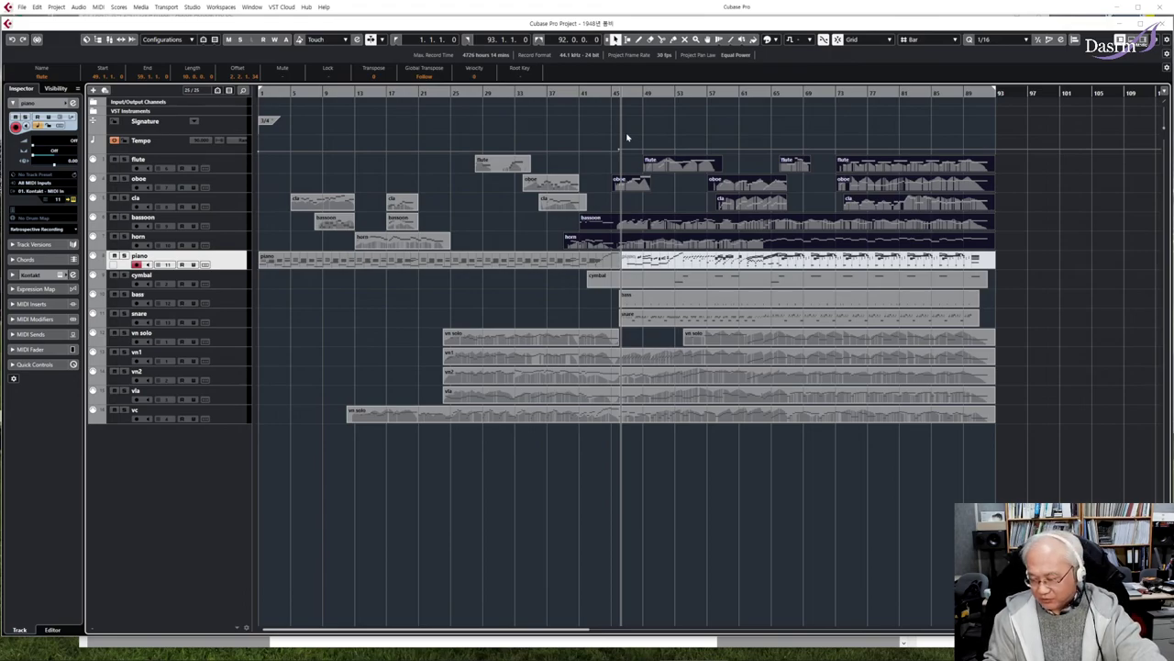
{"action": "key", "text": "space"}
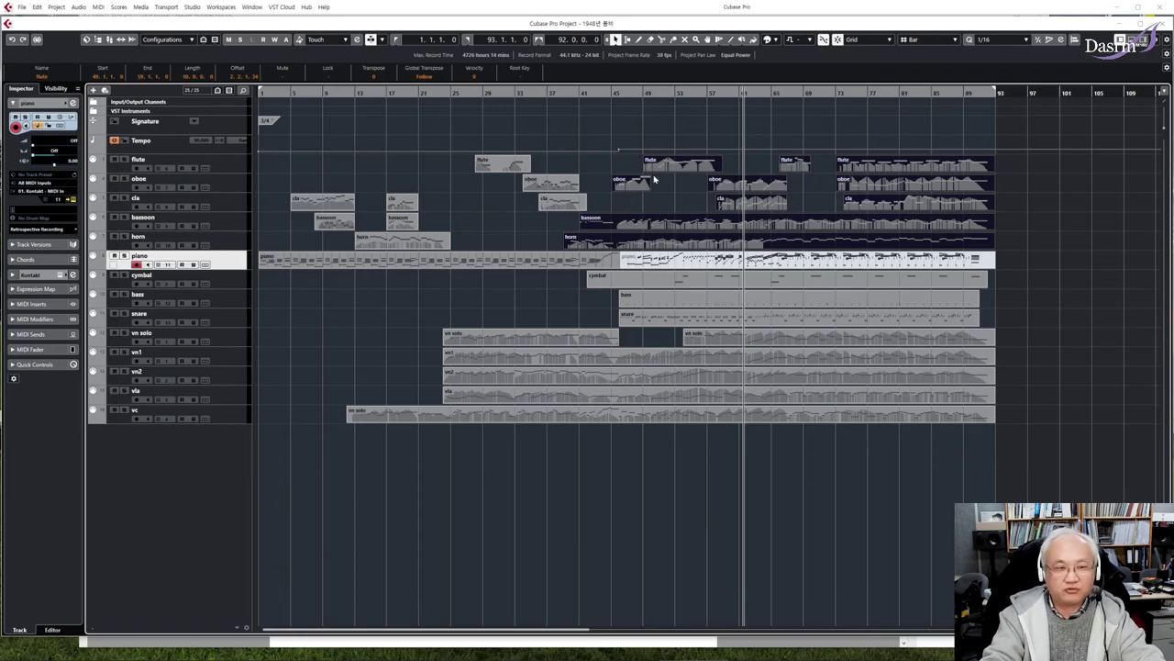
Step: Clear the selection, return the playback position to bar 46 and replay the passage
{"action": "left_click", "coordinate": [760, 168]}
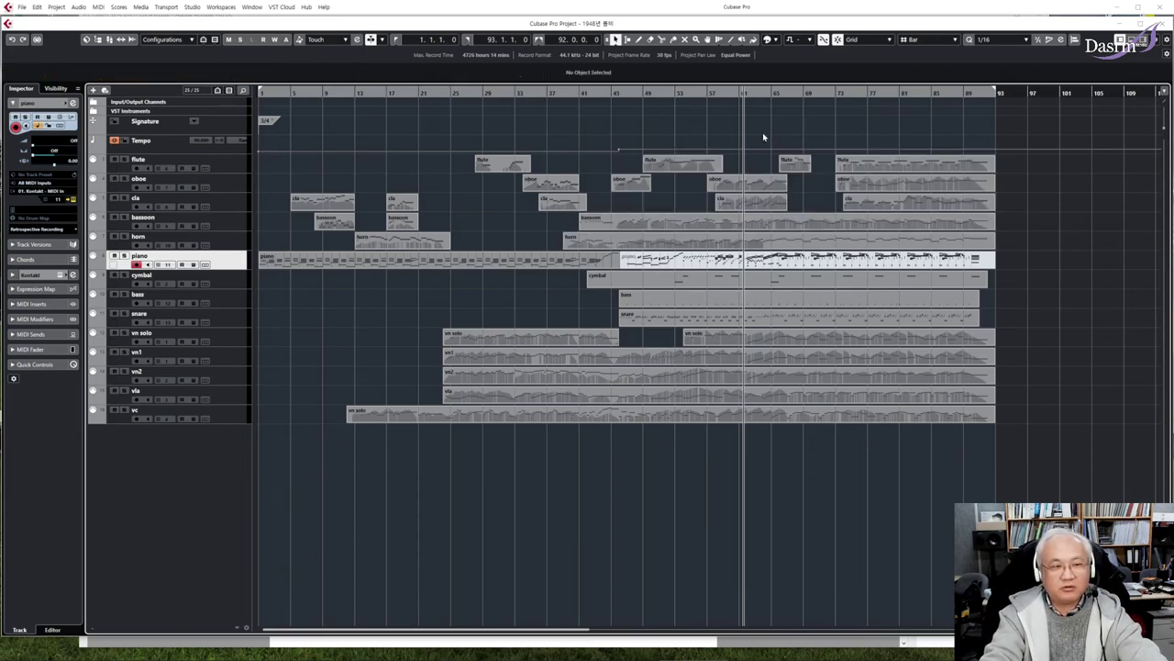
{"action": "left_click", "coordinate": [620, 92]}
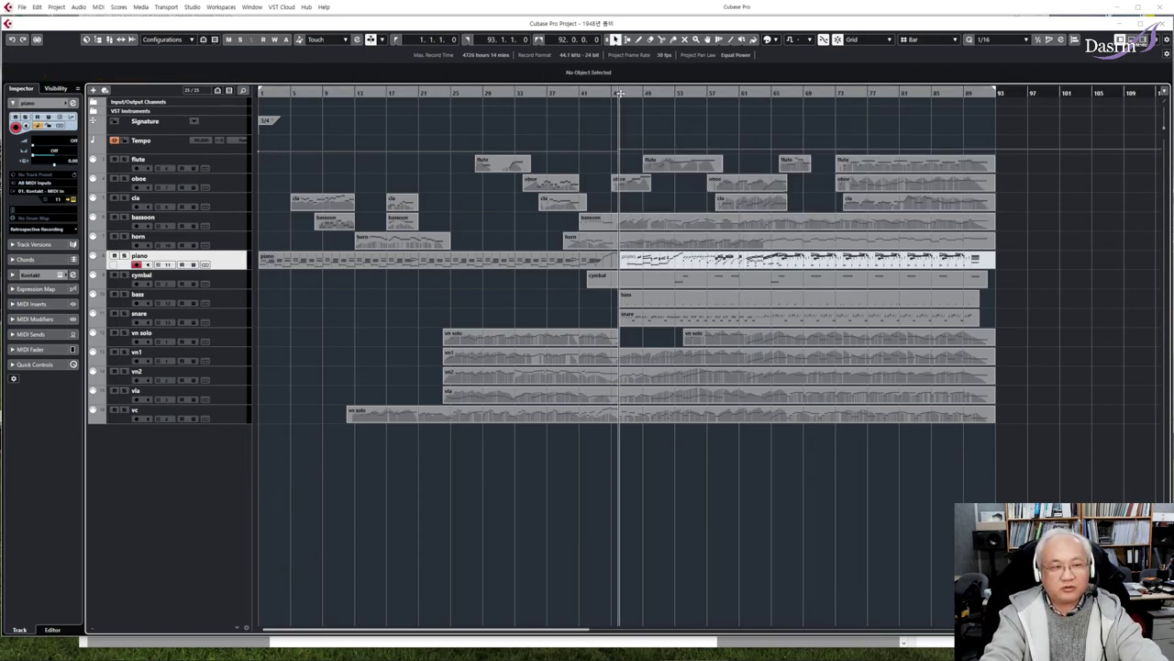
{"action": "key", "text": "space"}
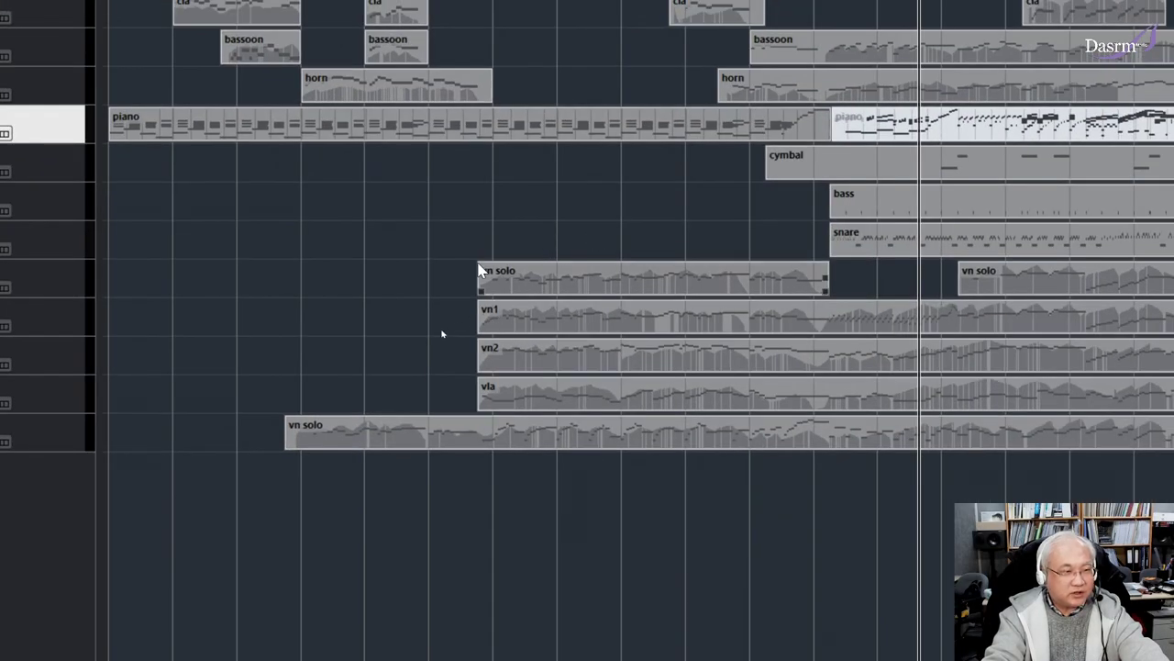
Step: Select the first vn solo part and the vn1 part in turn, clear the selection, and set the playback position to bar 28
{"action": "left_click", "coordinate": [498, 281]}
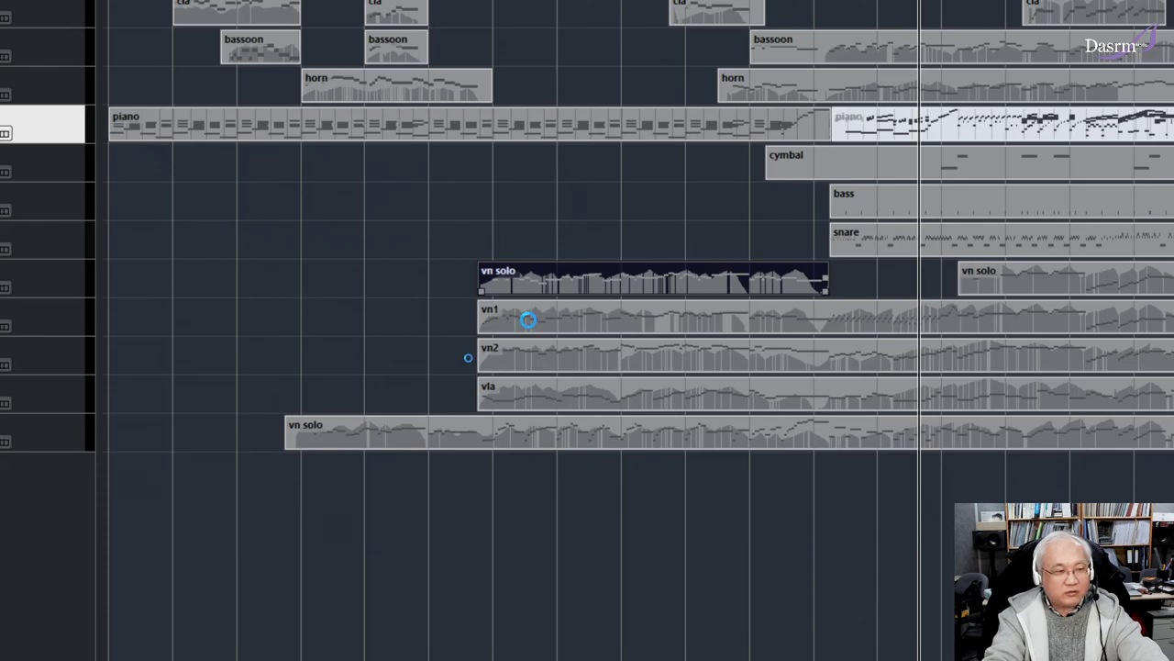
{"action": "left_click", "coordinate": [518, 323]}
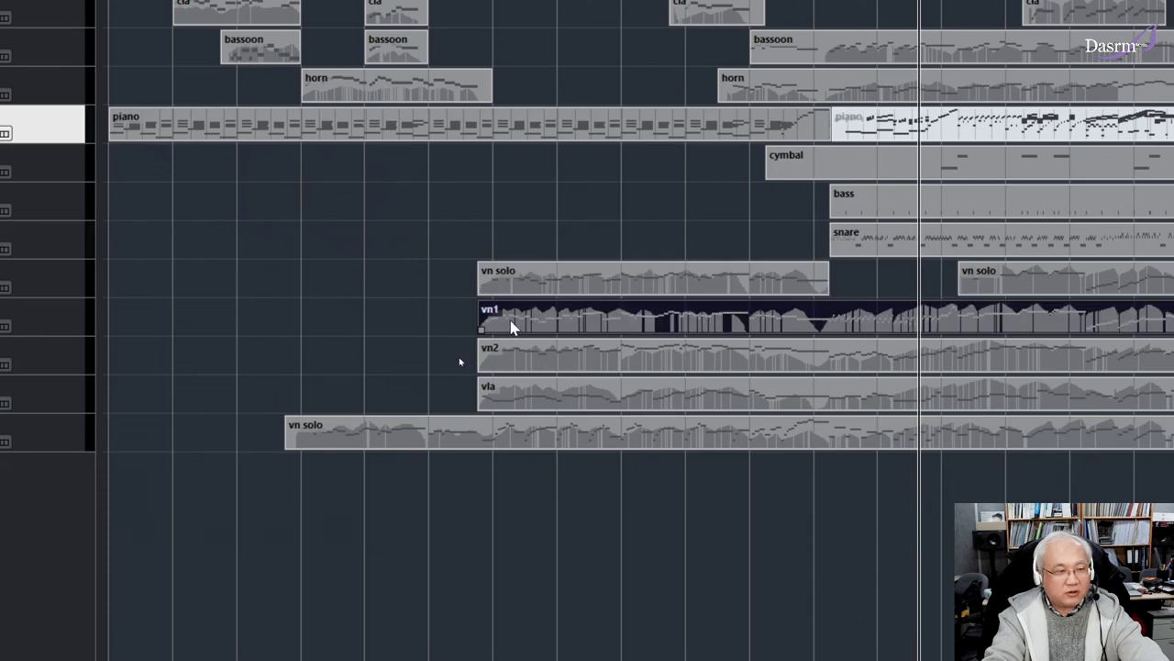
{"action": "left_click", "coordinate": [474, 241]}
{"action": "scroll", "coordinate": [483, 86], "scroll_direction": "up", "scroll_amount": 1}
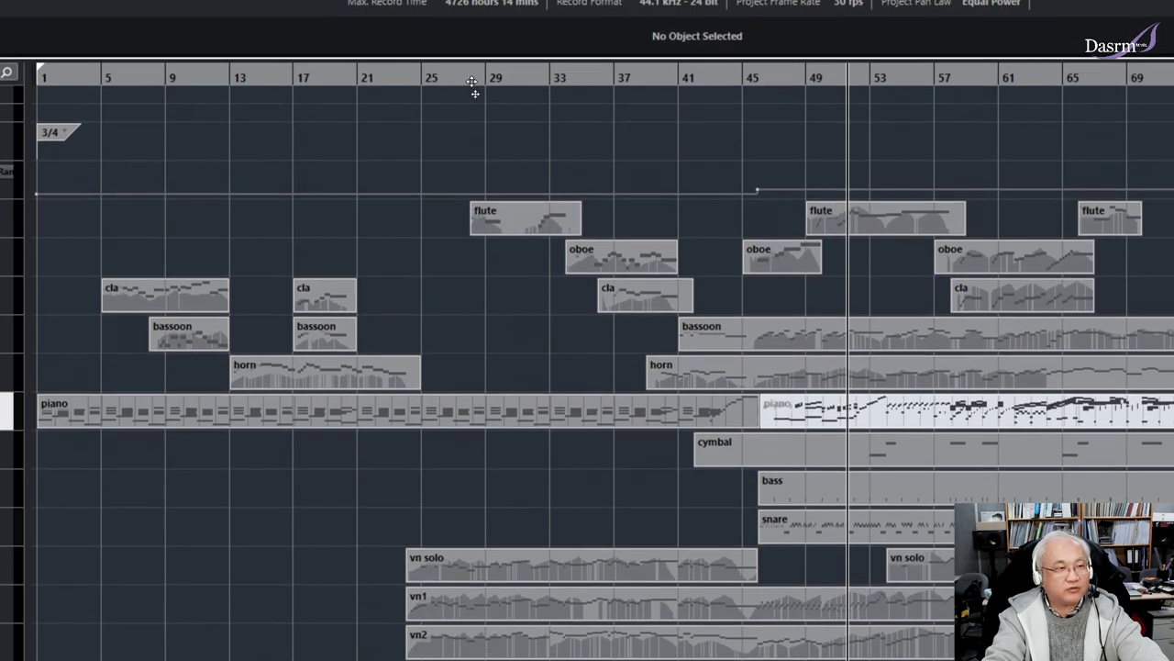
{"action": "left_click", "coordinate": [472, 83]}
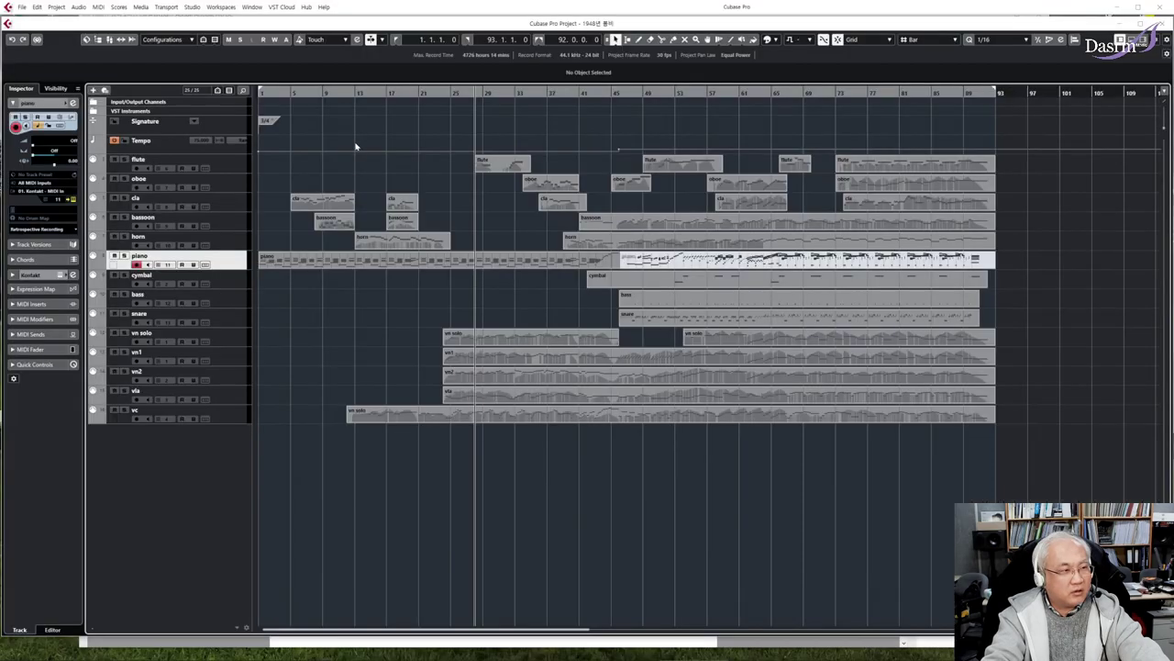
Step: Audition the vc track soloed from bar 12, examine the parts through the final bars, and unsolo the track
{"action": "left_click_drag", "start_coordinate": [346, 97], "coordinate": [347, 108]}
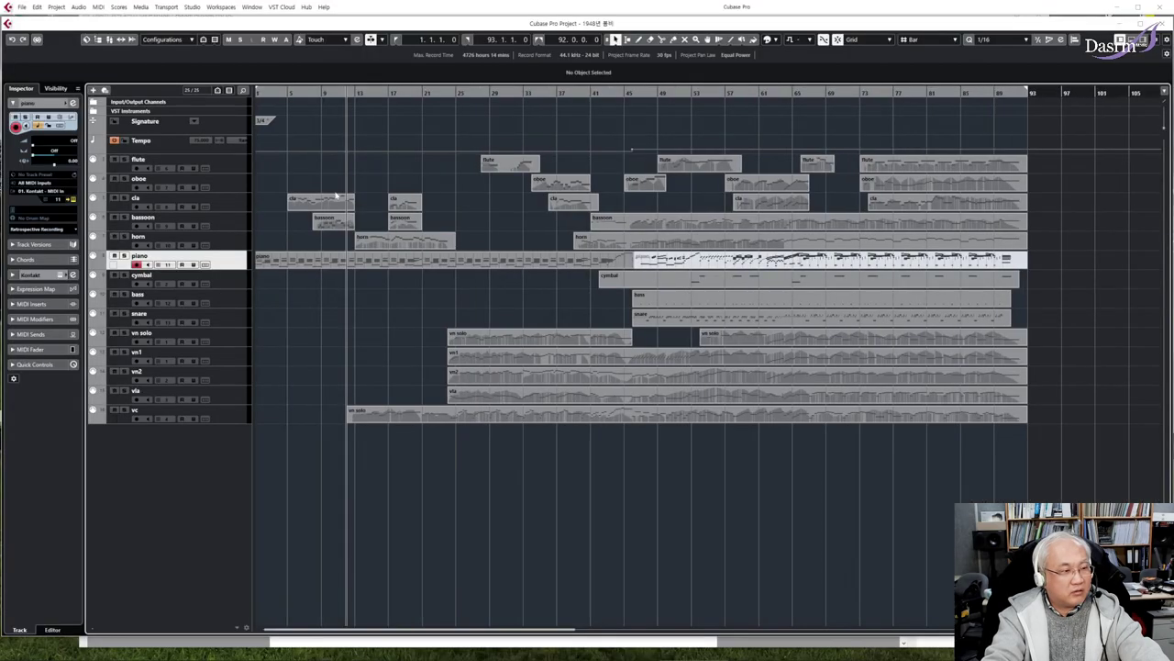
{"action": "left_click", "coordinate": [124, 409]}
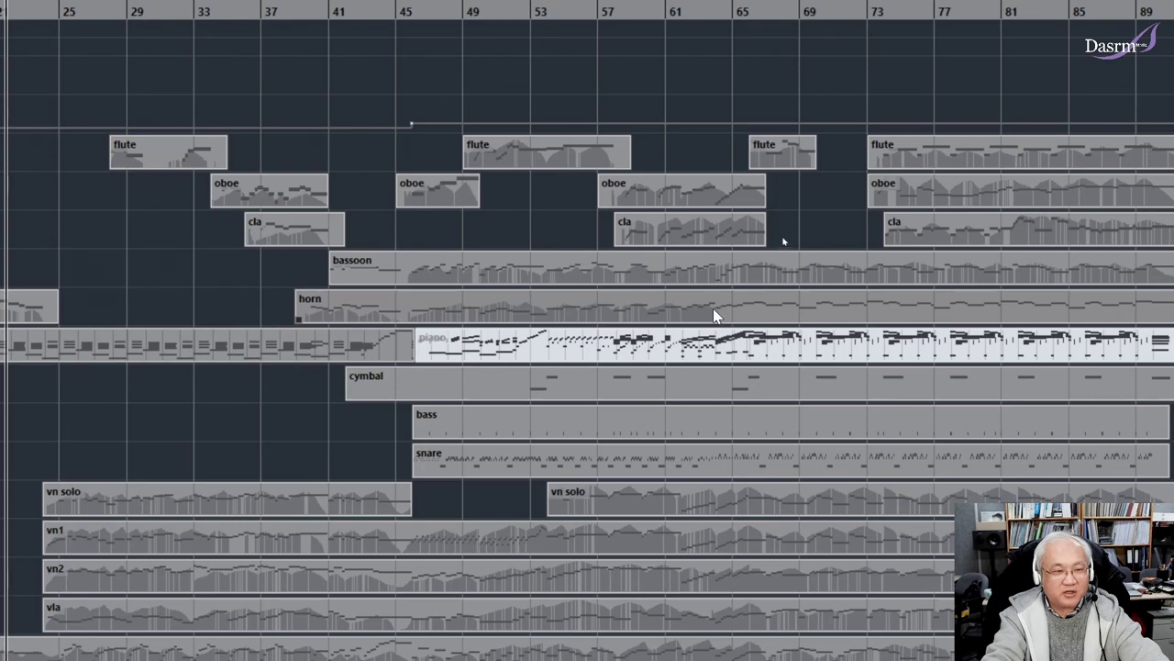
{"action": "scroll", "coordinate": [965, 314], "scroll_direction": "right", "scroll_amount": 5}
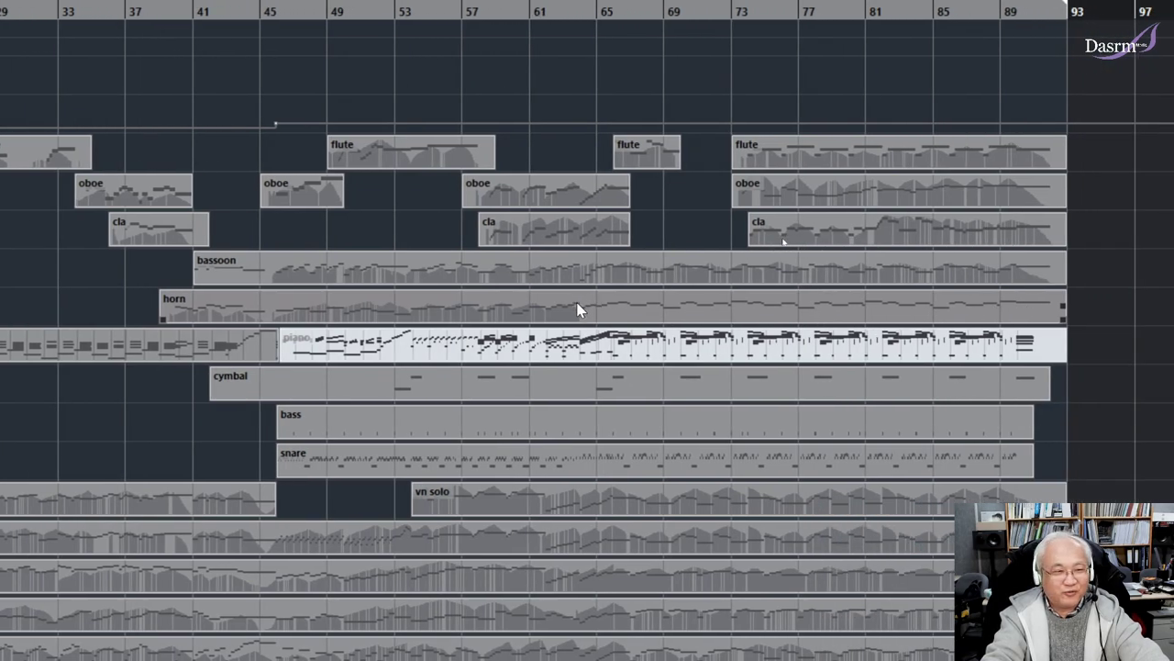
{"action": "scroll", "coordinate": [1028, 315], "scroll_direction": "right", "scroll_amount": 1}
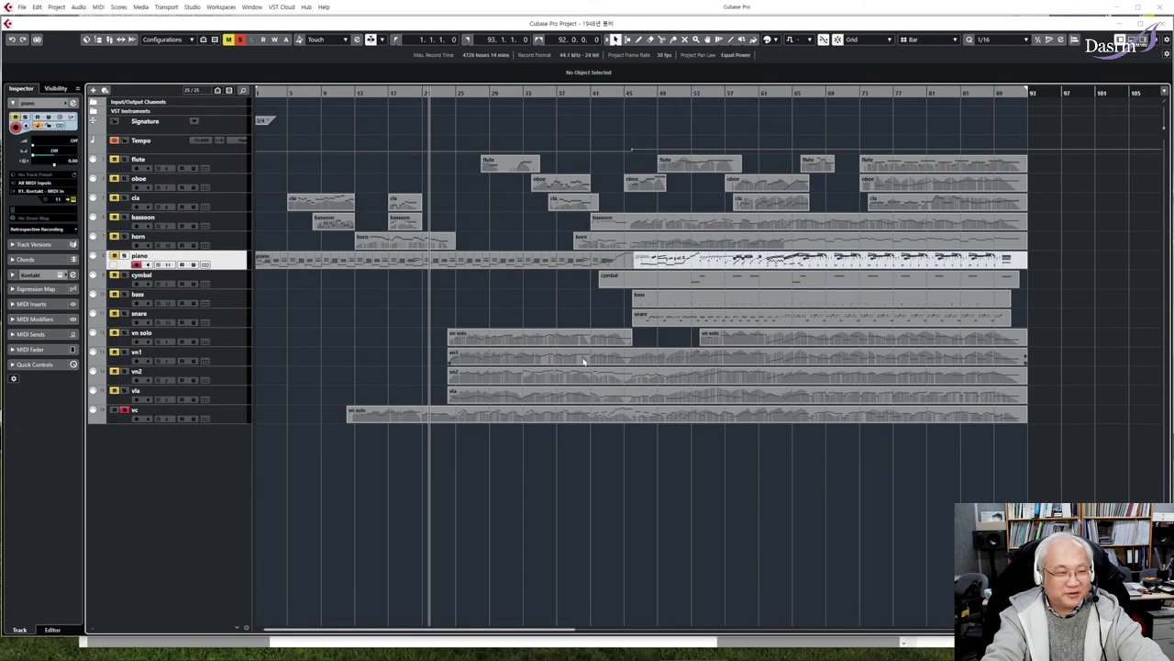
{"action": "left_click", "coordinate": [124, 410]}
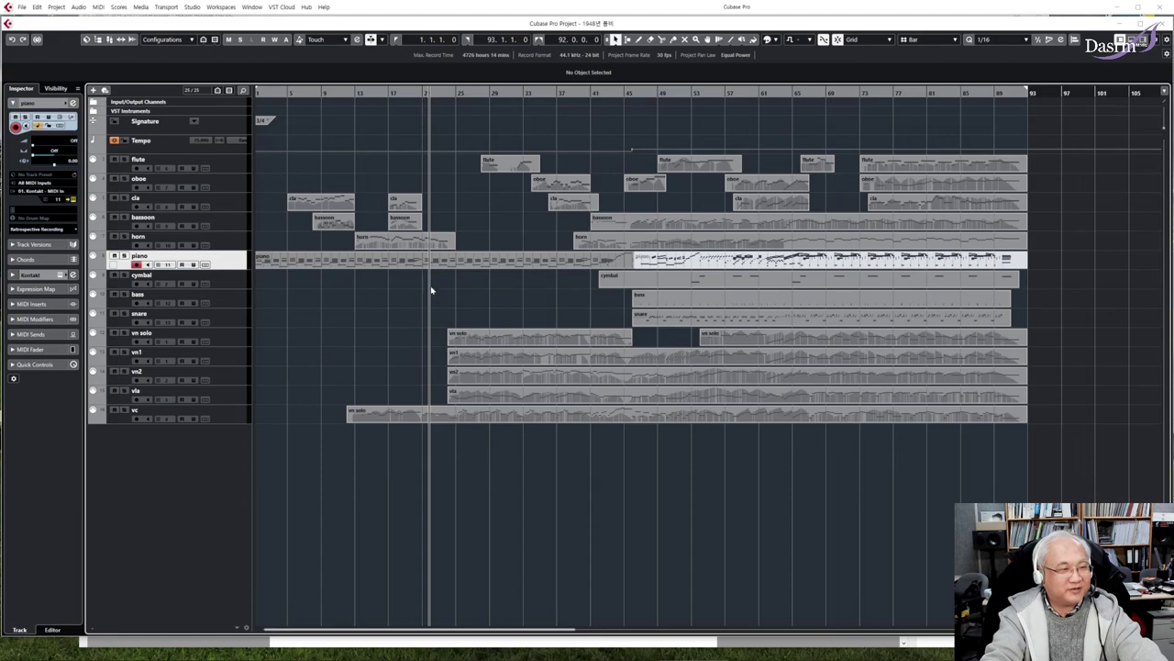
Step: Close the 1948년 봄비 project and open the 위기에서 기회를 찾다 project
{"action": "left_click", "coordinate": [32, 7]}
{"action": "left_click", "coordinate": [624, 171]}
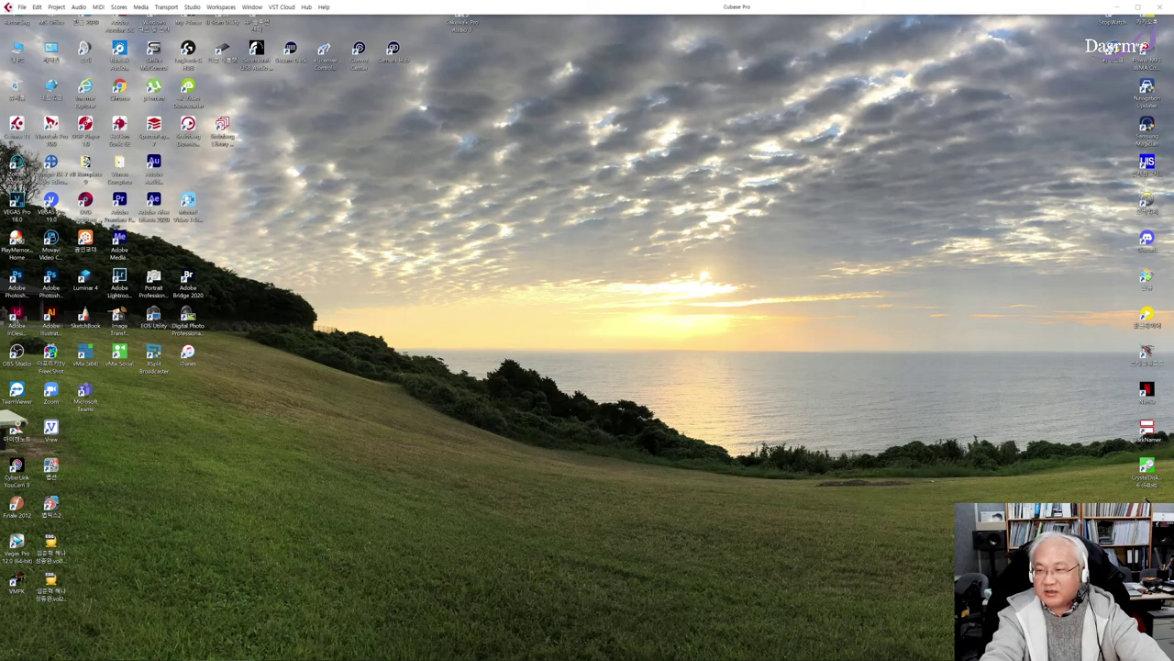
{"action": "left_click_drag", "start_coordinate": [596, 165], "coordinate": [19, 123]}
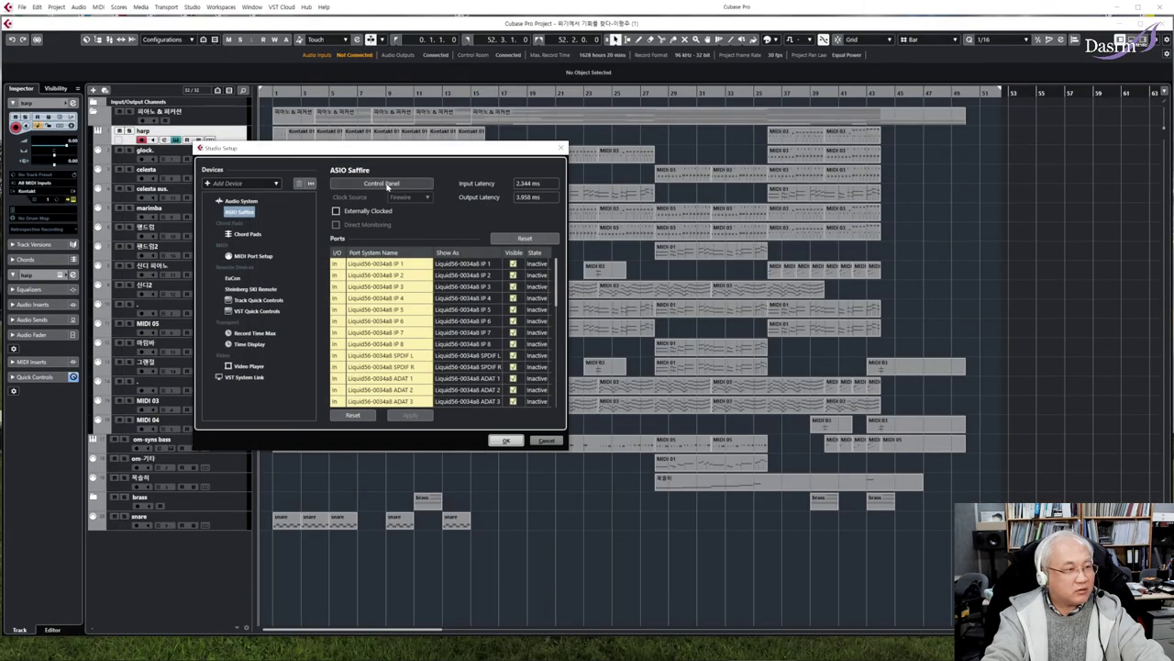
Step: Set the ASIO Saffire buffer size to 256 in Saffire MixControl and accept the Studio Setup
{"action": "left_click", "coordinate": [386, 185]}
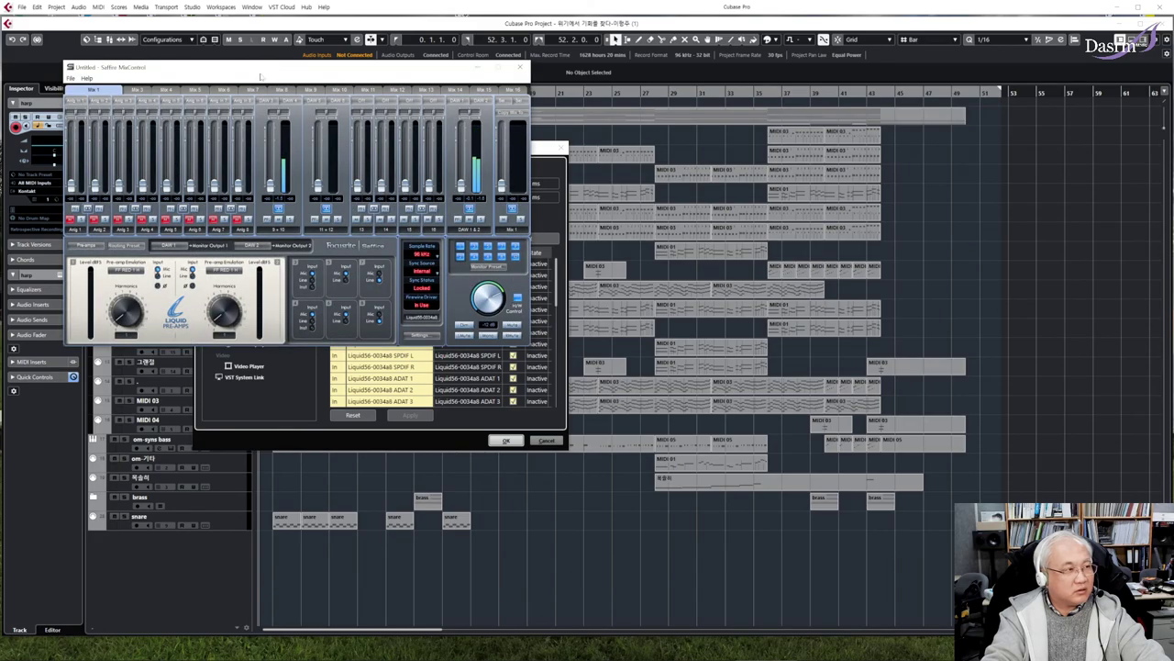
{"action": "left_click_drag", "start_coordinate": [260, 77], "coordinate": [275, 76]}
{"action": "left_click", "coordinate": [439, 334]}
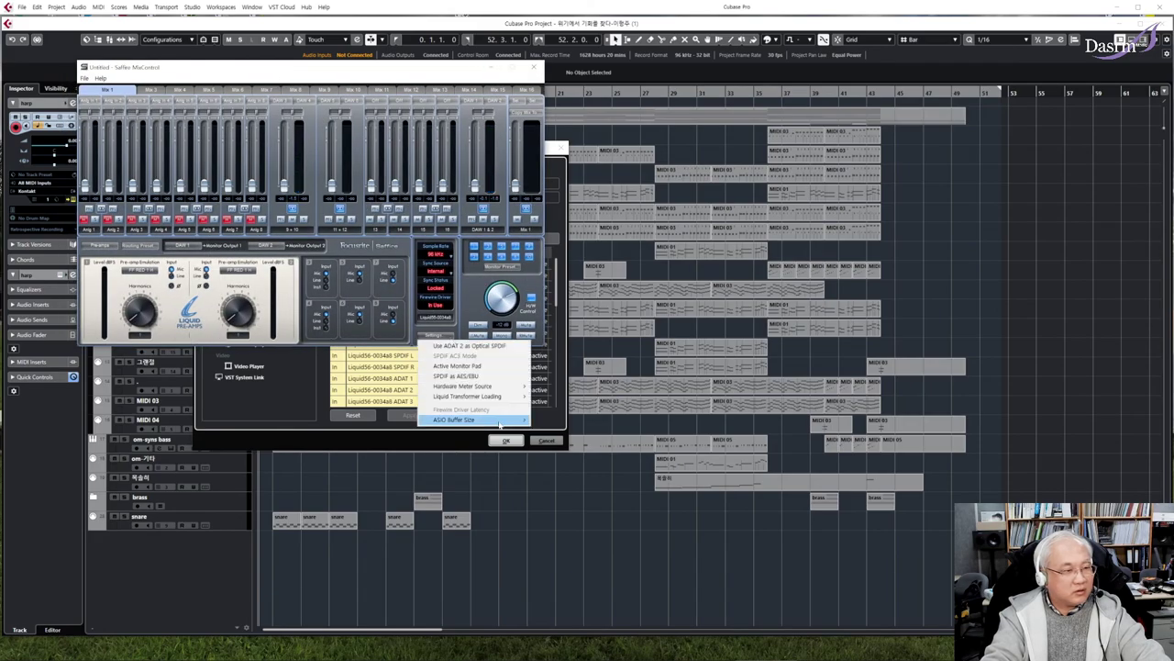
{"action": "mouse_move", "coordinate": [500, 422]}
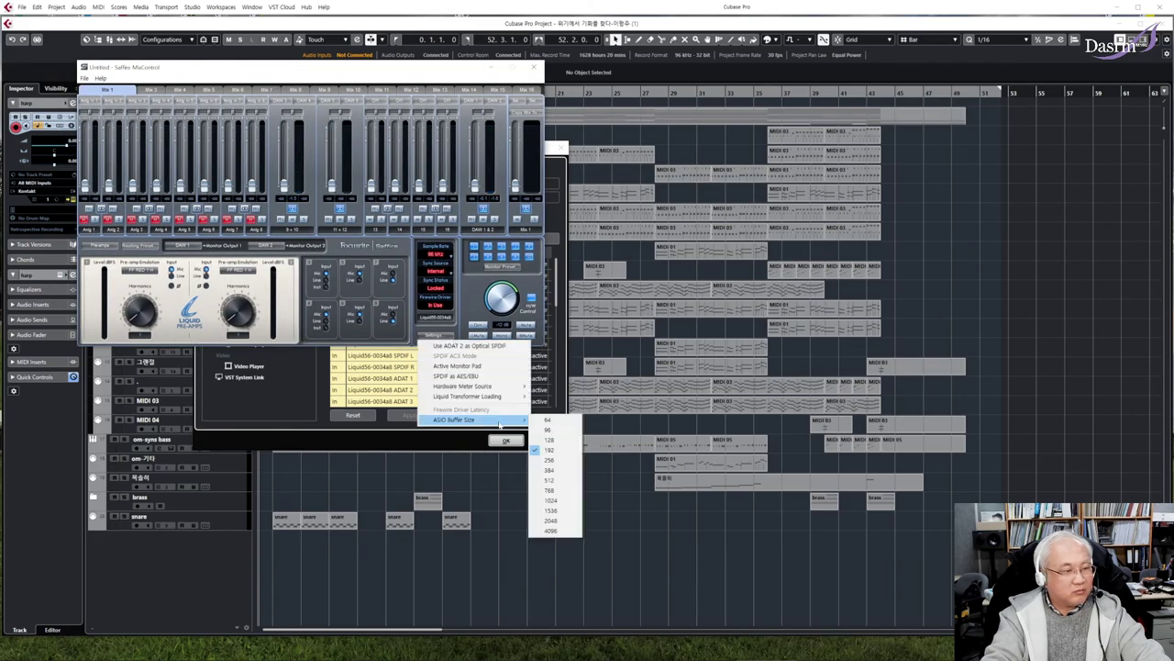
{"action": "left_click", "coordinate": [557, 462]}
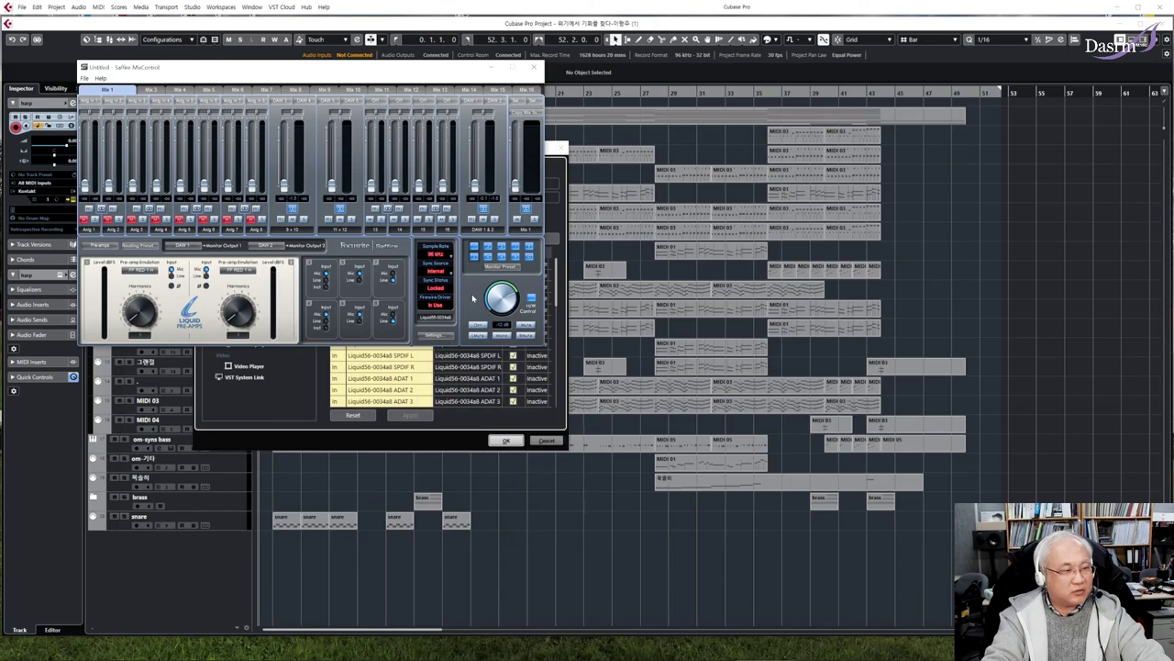
{"action": "left_click", "coordinate": [506, 441]}
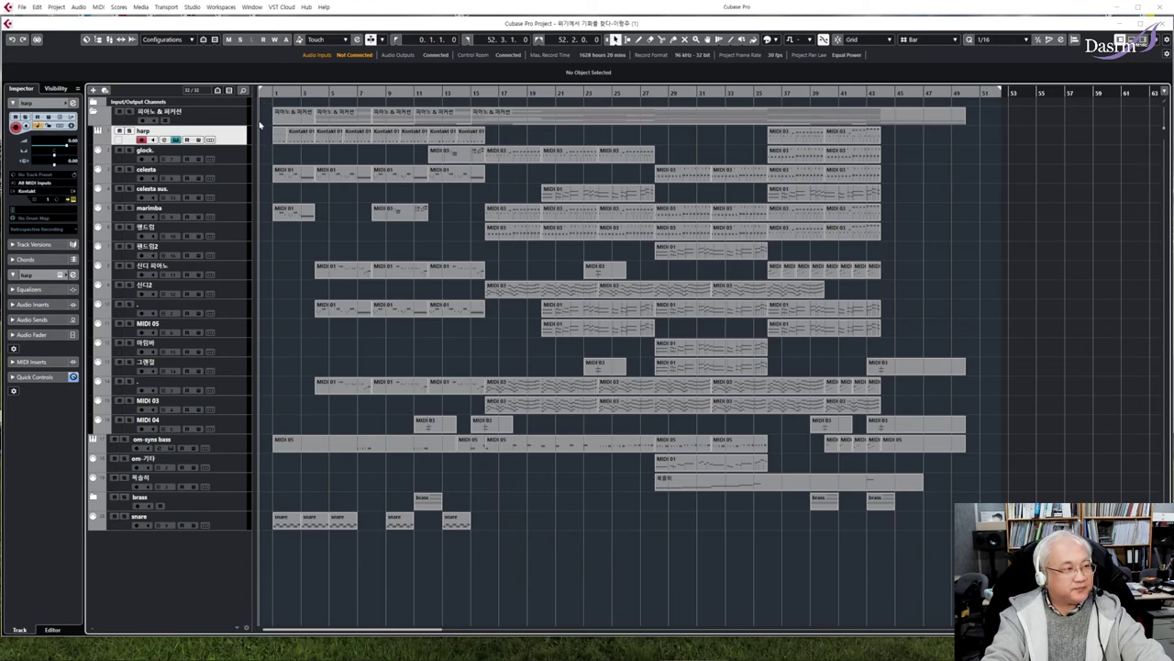
Step: Play the 위기에서 기회를 찾다 arrangement from the beginning, and show the Transport Panel
{"action": "key", "text": "space"}
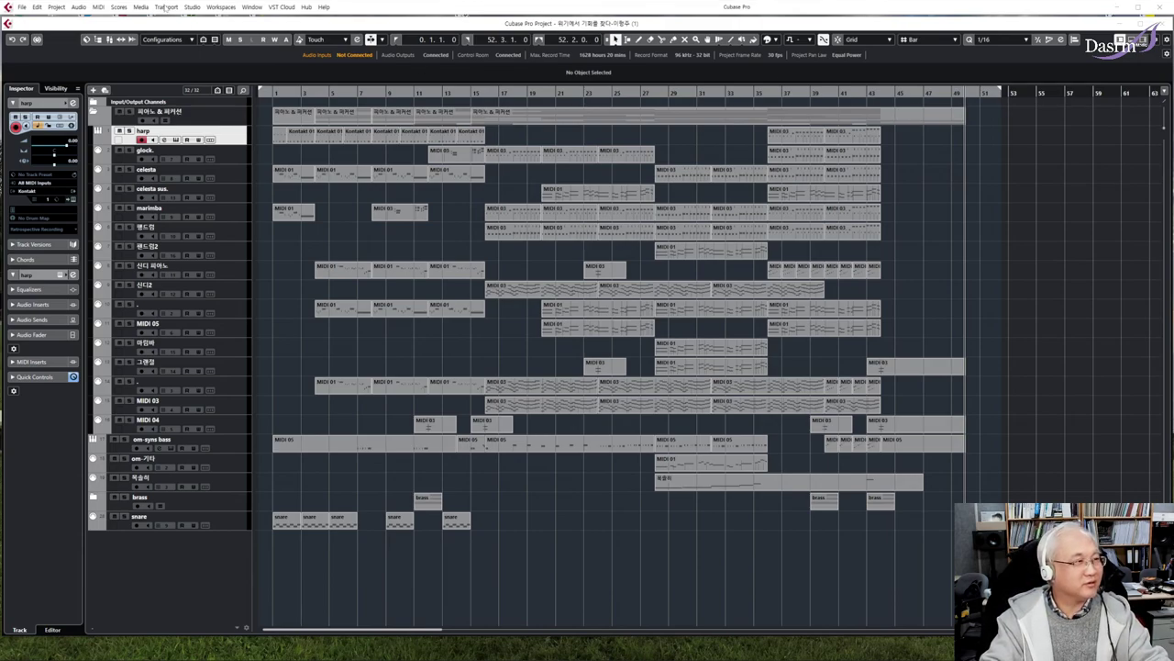
{"action": "left_click", "coordinate": [165, 6]}
{"action": "left_click", "coordinate": [179, 20]}
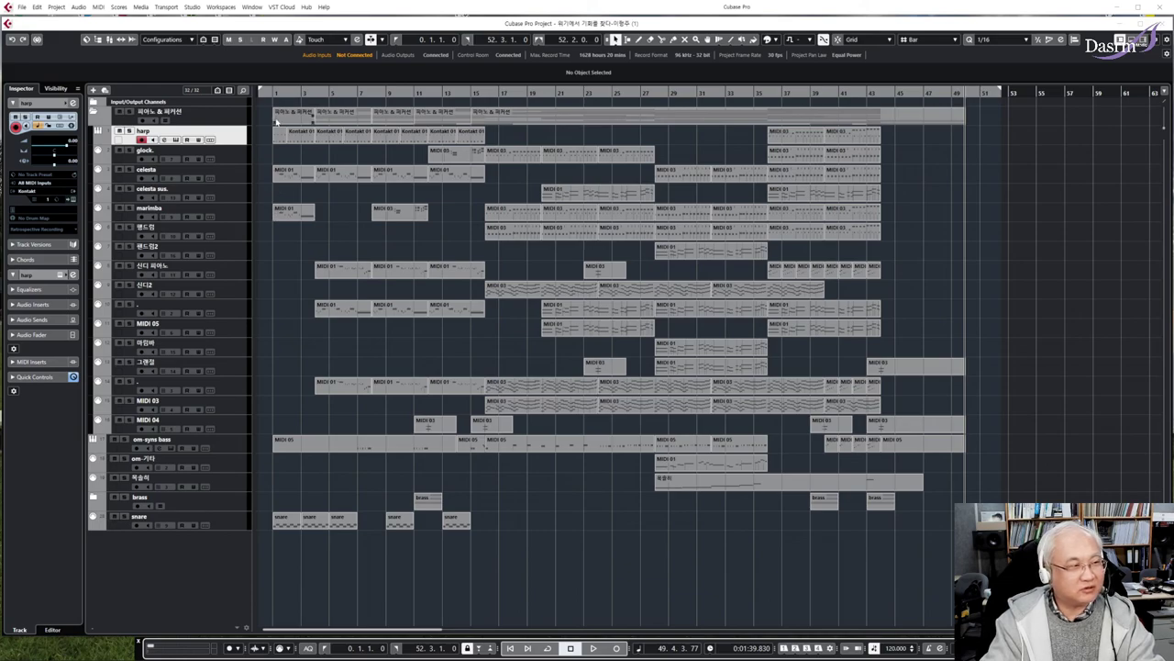
Step: Play the arrangement from bar 1, pausing briefly near the end of bar 2 and stopping in bar 6
{"action": "left_click", "coordinate": [270, 94]}
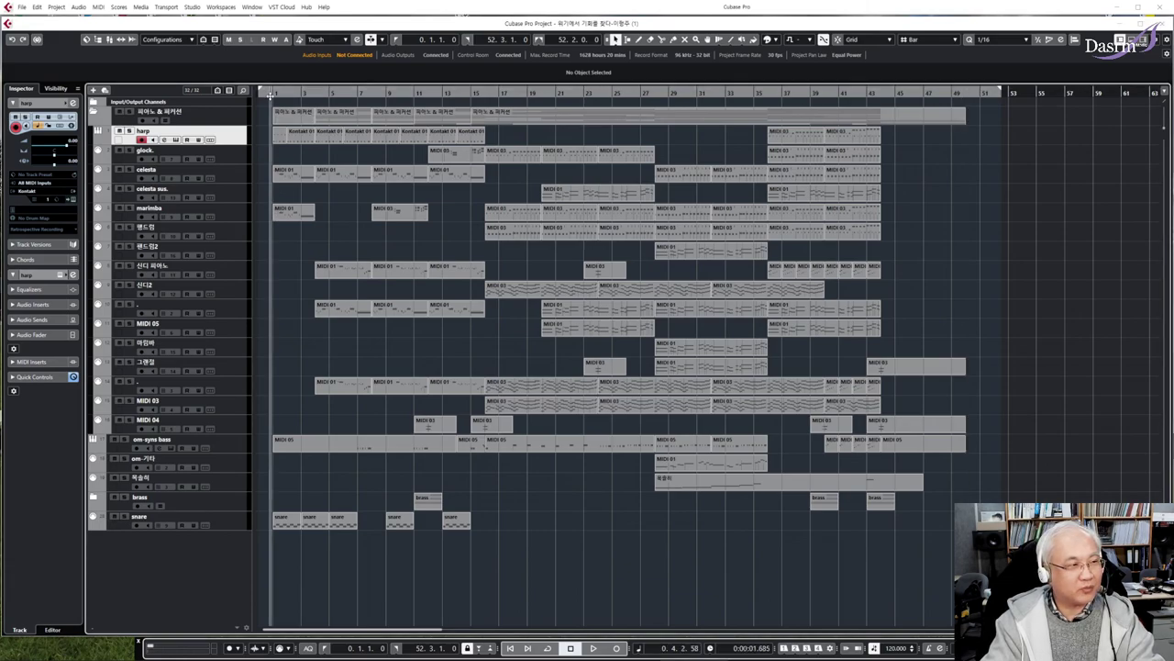
{"action": "key", "text": "g"}
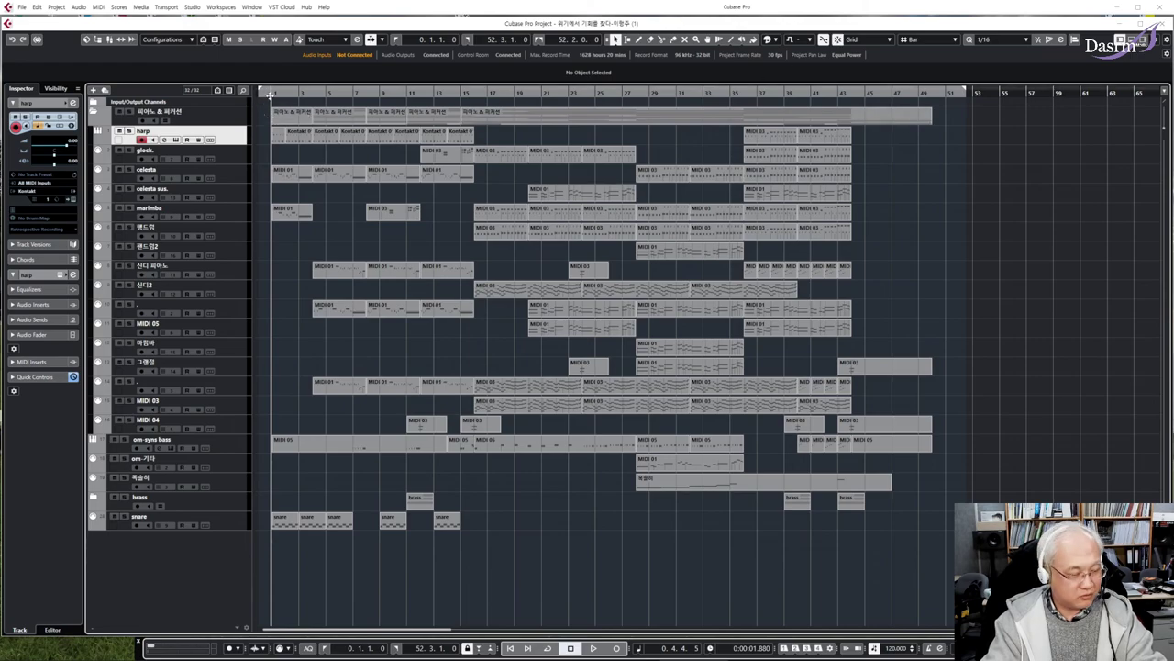
{"action": "left_click", "coordinate": [269, 95]}
{"action": "key", "text": "h"}
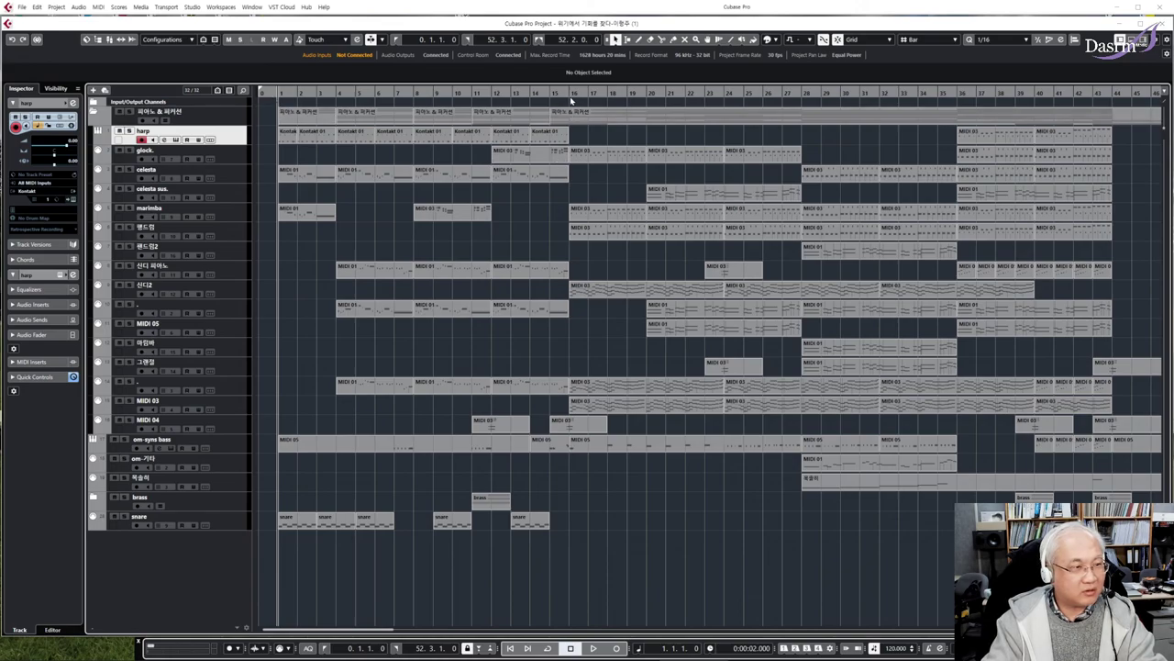
{"action": "key", "text": "space"}
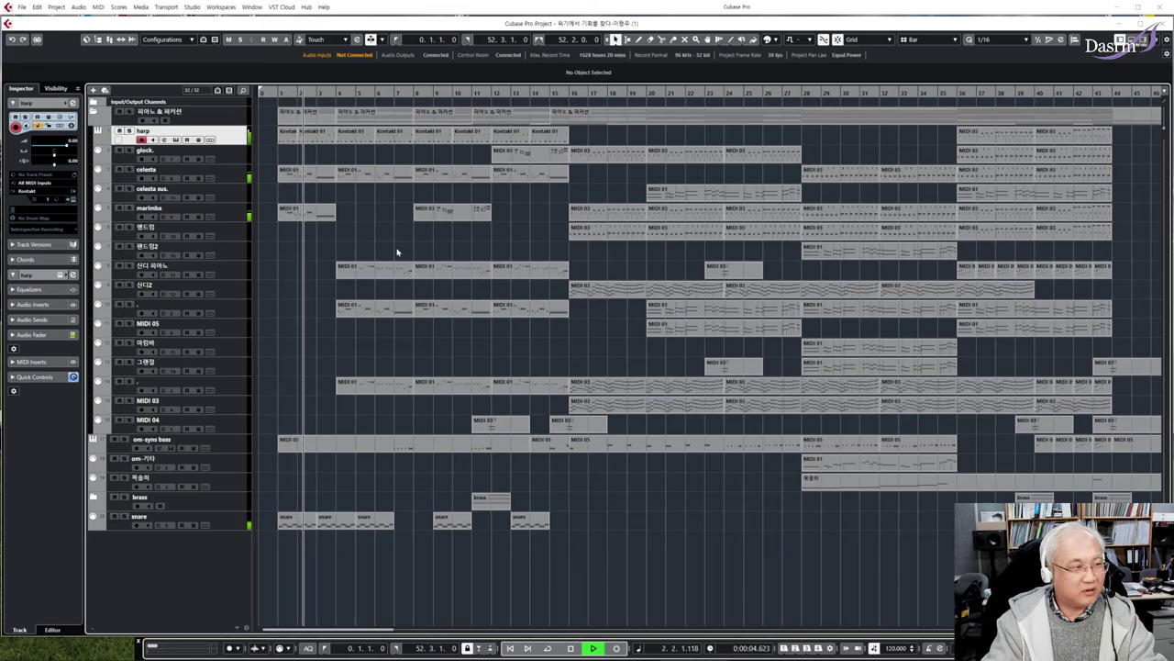
{"action": "key", "text": "space"}
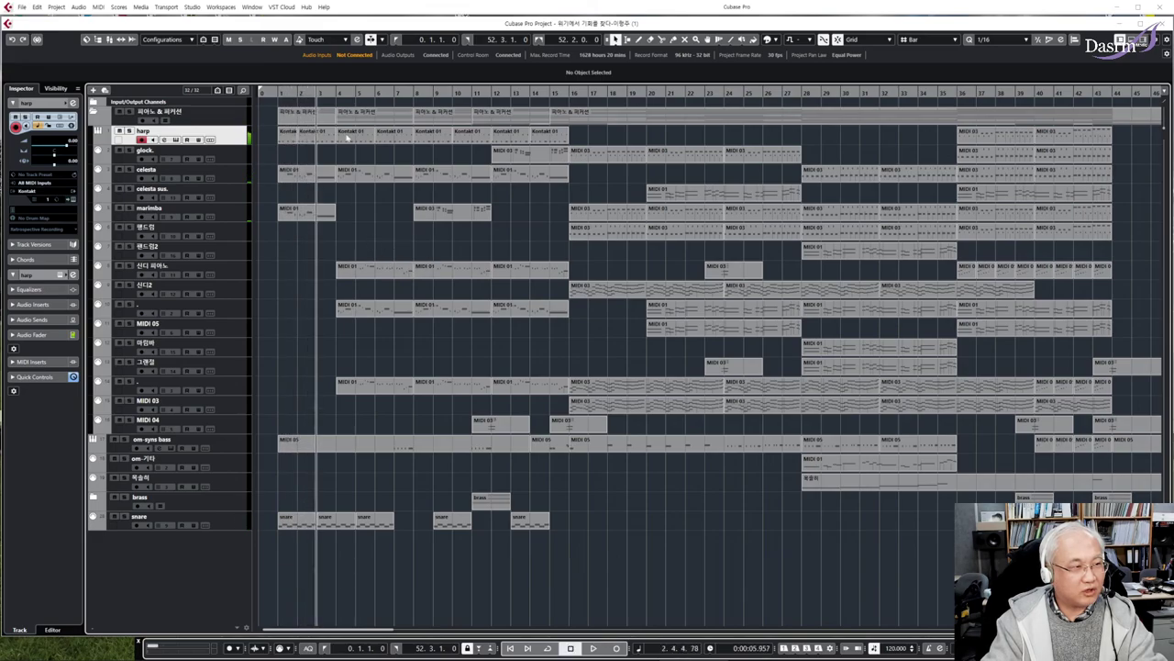
{"action": "key", "text": "space"}
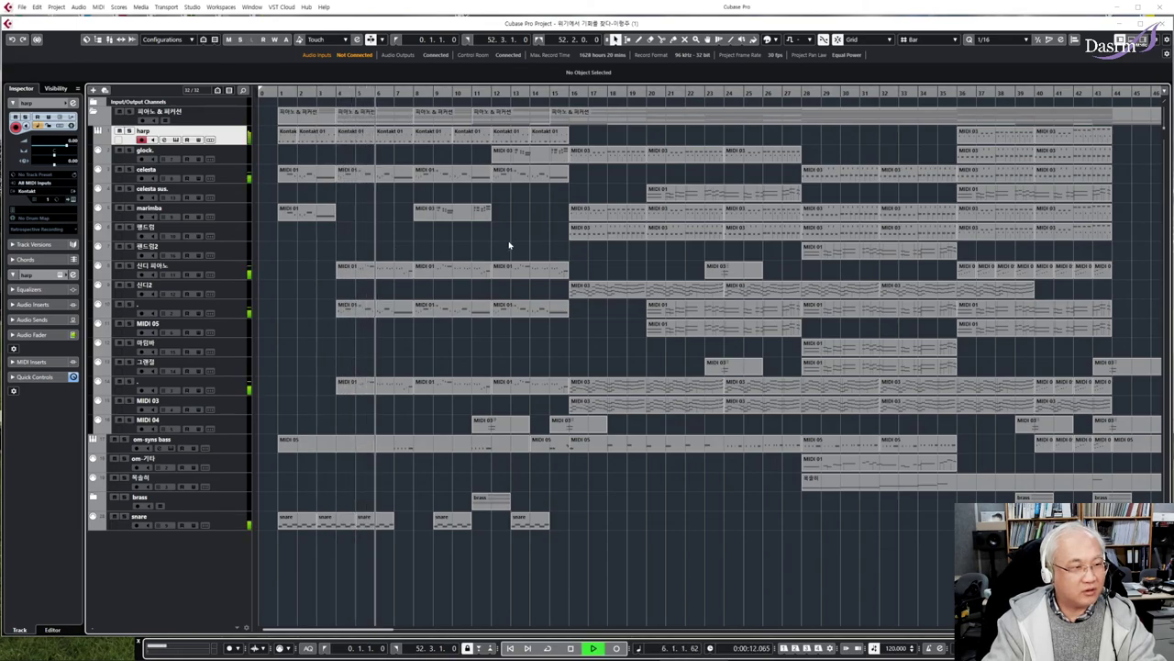
{"action": "key", "text": "space"}
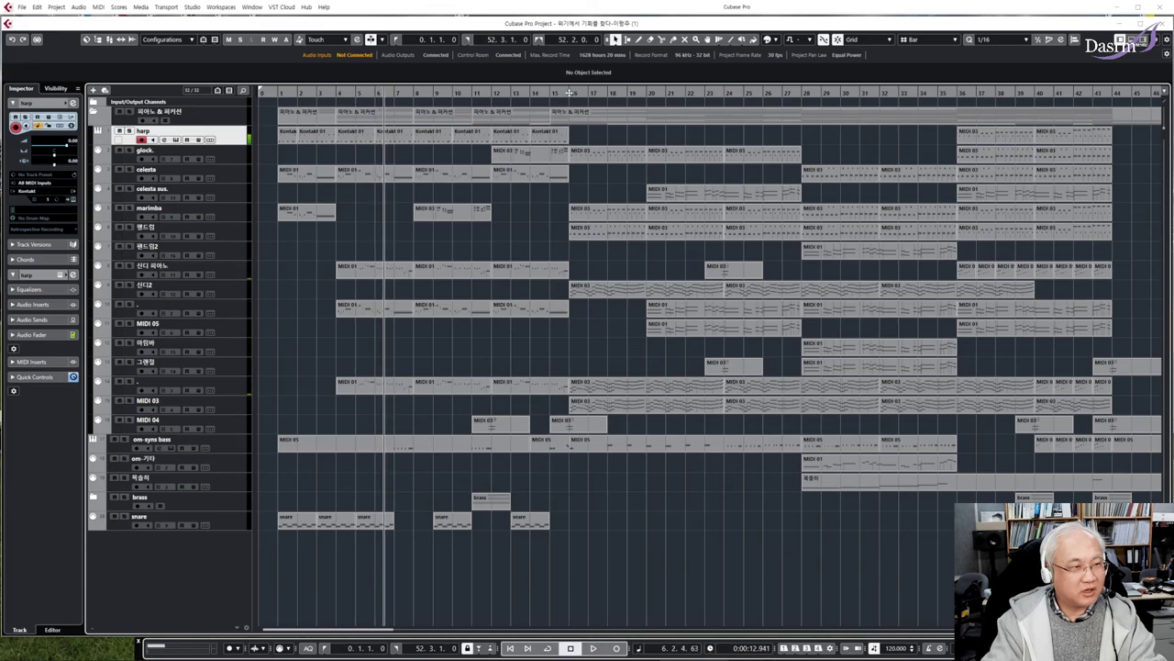
Step: Play the arrangement from bar 16 and stop in bar 18
{"action": "left_click", "coordinate": [570, 93]}
{"action": "key", "text": "space"}
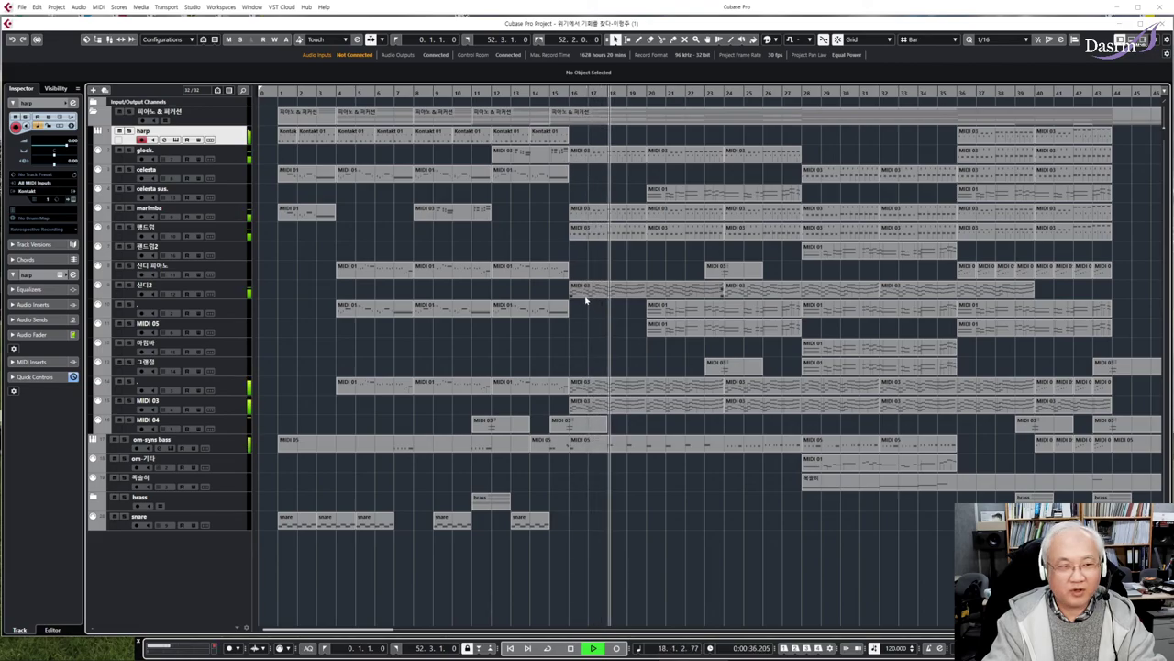
{"action": "key", "text": "space"}
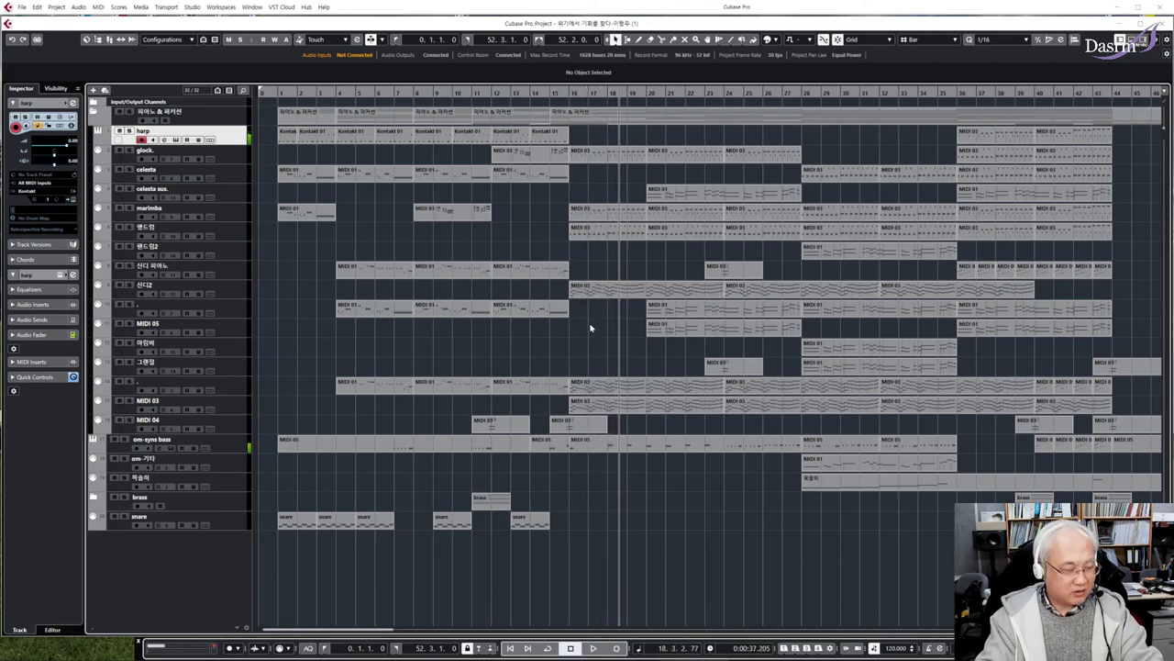
Step: Examine the 신디2 part starting at bar 16 and the section at bar 20, and return the playback position to bar 1
{"action": "key", "text": "g"}
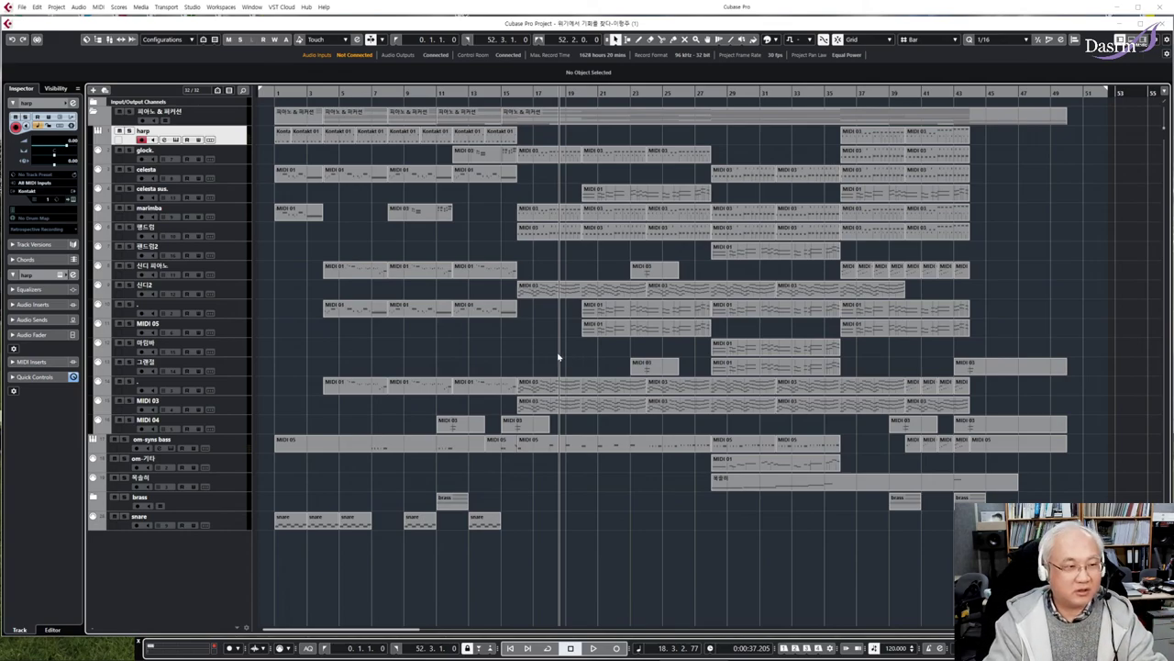
{"action": "left_click", "coordinate": [568, 301]}
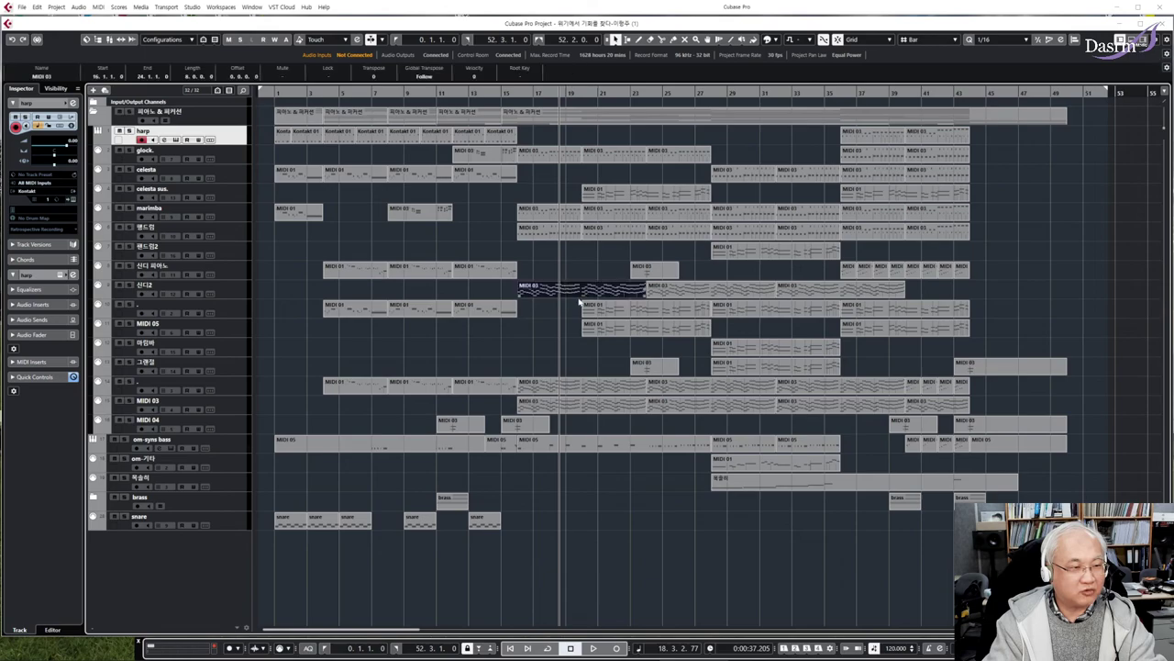
{"action": "left_click", "coordinate": [583, 94]}
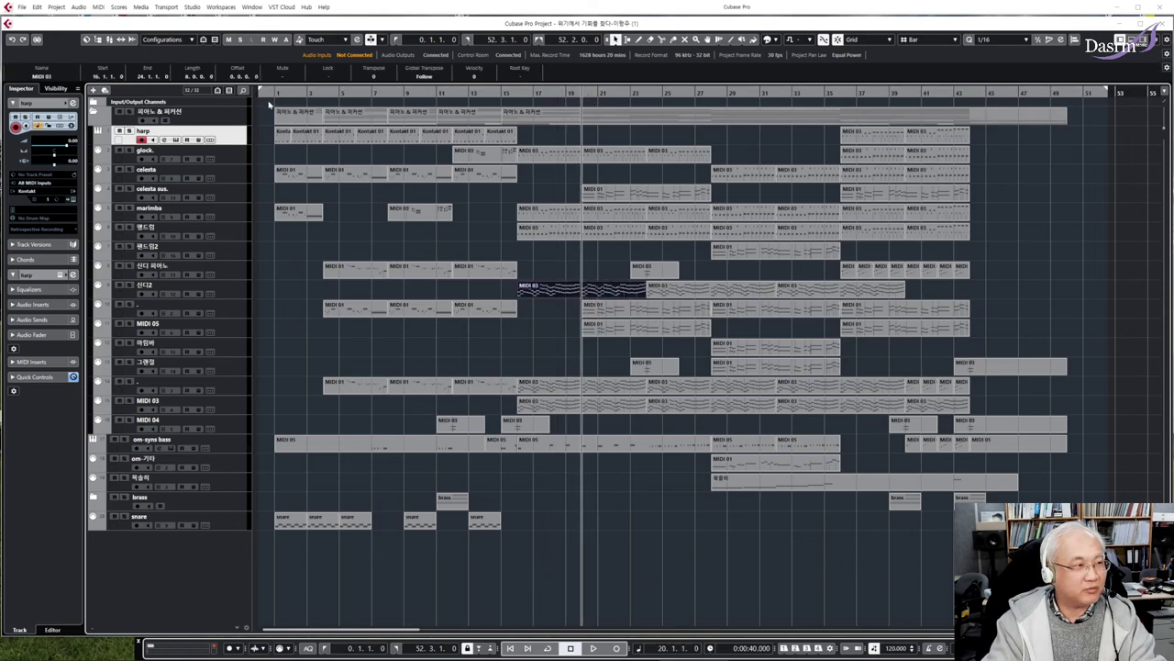
{"action": "left_click", "coordinate": [273, 93]}
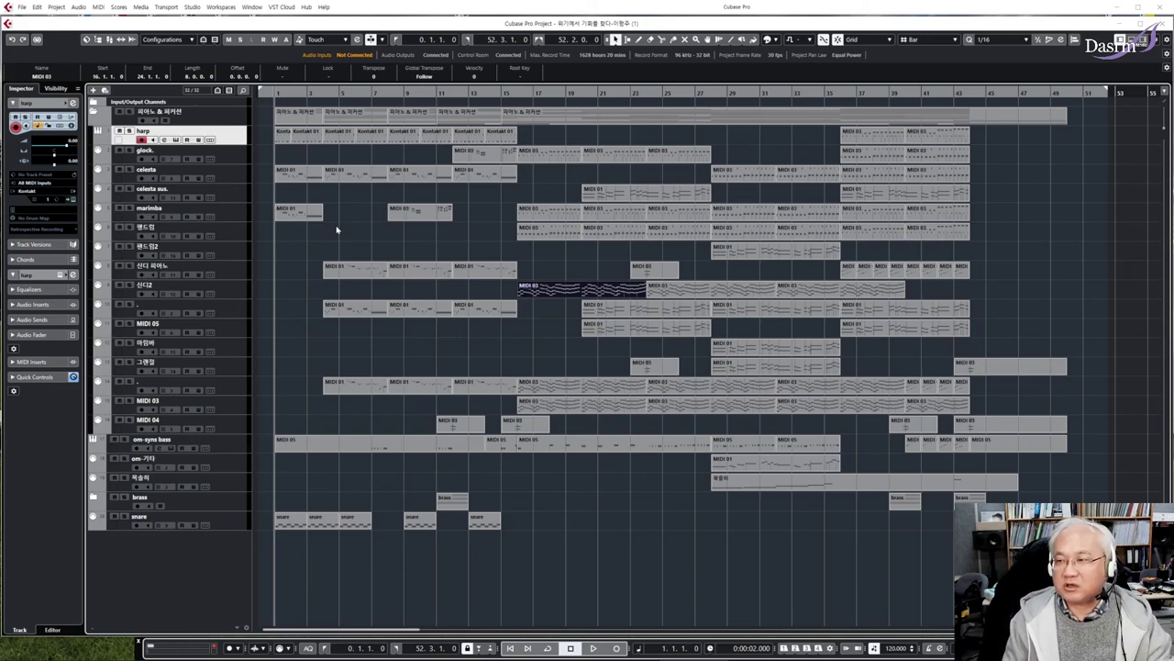
{"action": "left_click", "coordinate": [275, 154]}
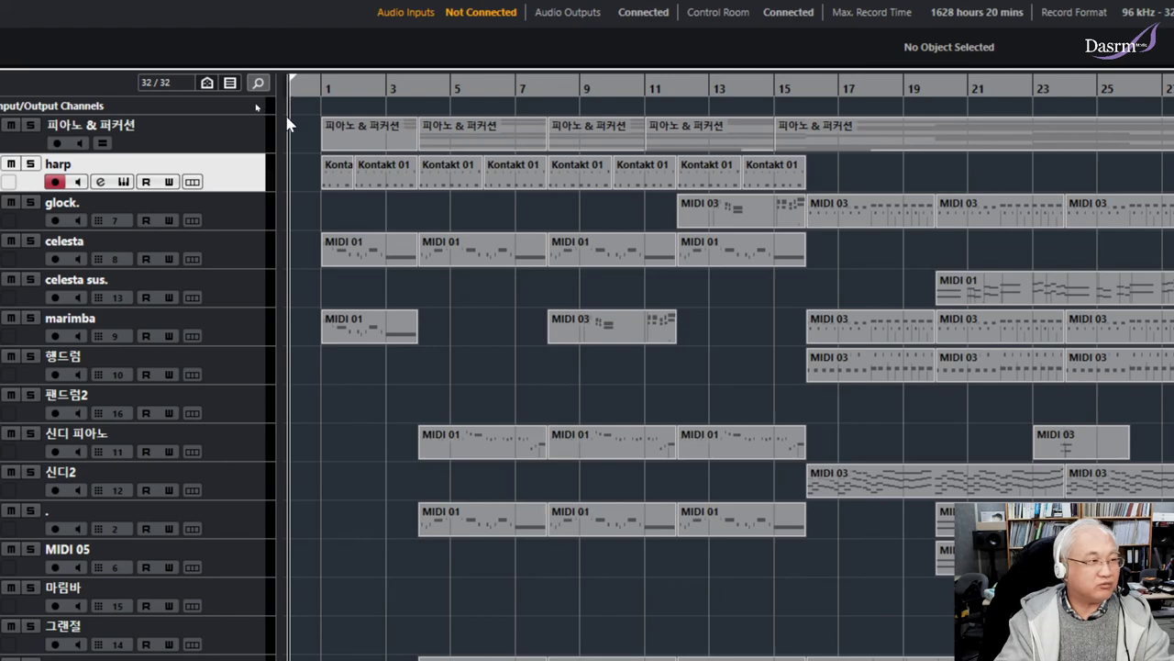
Step: Compare the bar 1 position with the empty bar before it, leaving the playback position at 0.1.1.0
{"action": "left_click", "coordinate": [322, 89]}
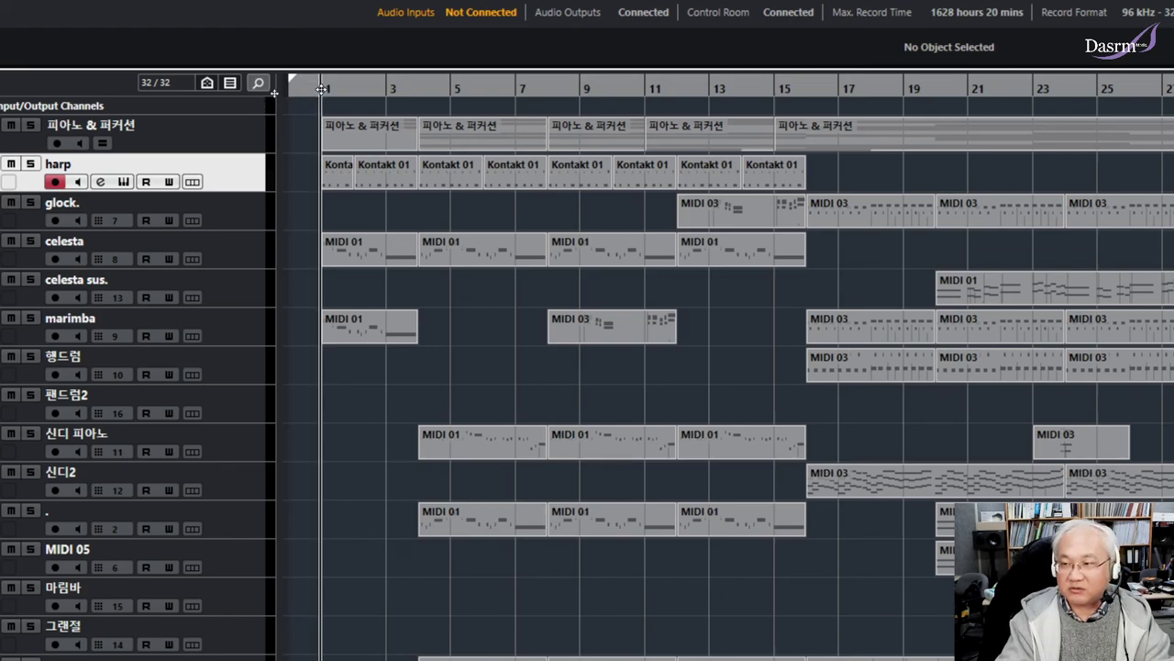
{"action": "left_click", "coordinate": [296, 89]}
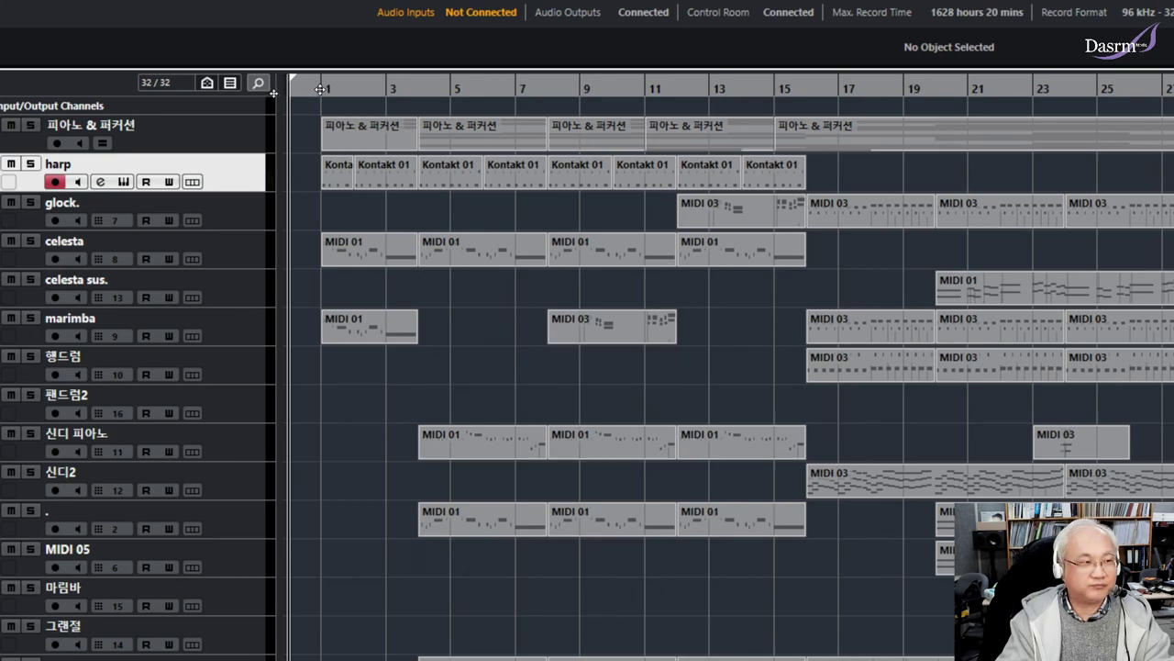
{"action": "left_click", "coordinate": [321, 88]}
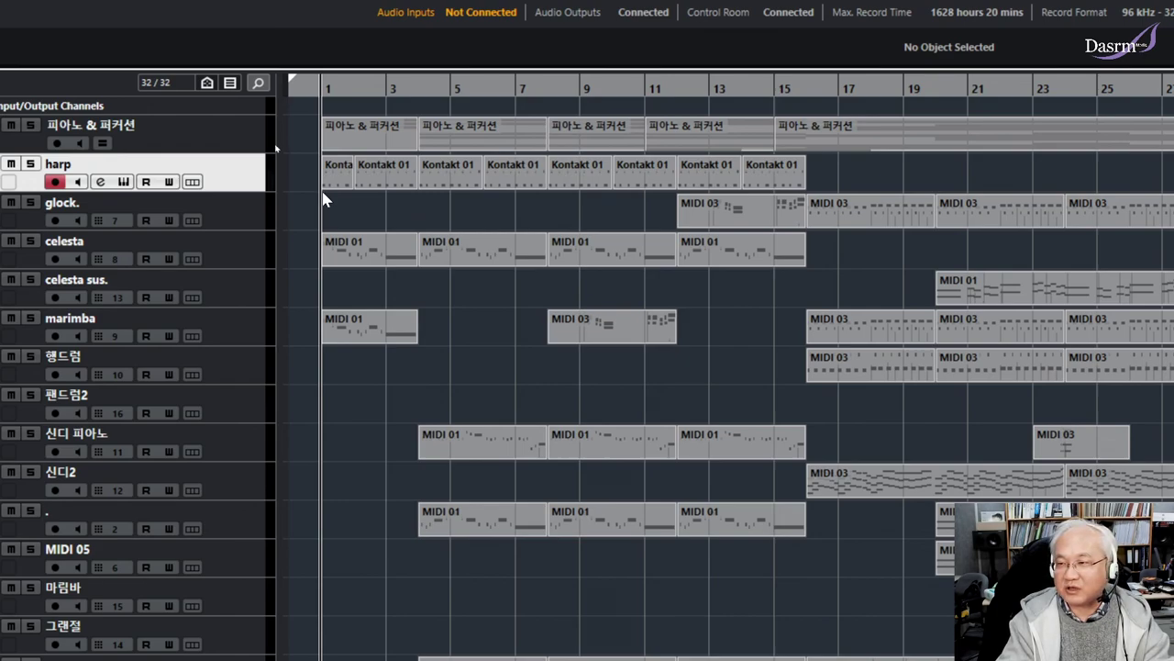
{"action": "left_click", "coordinate": [292, 91]}
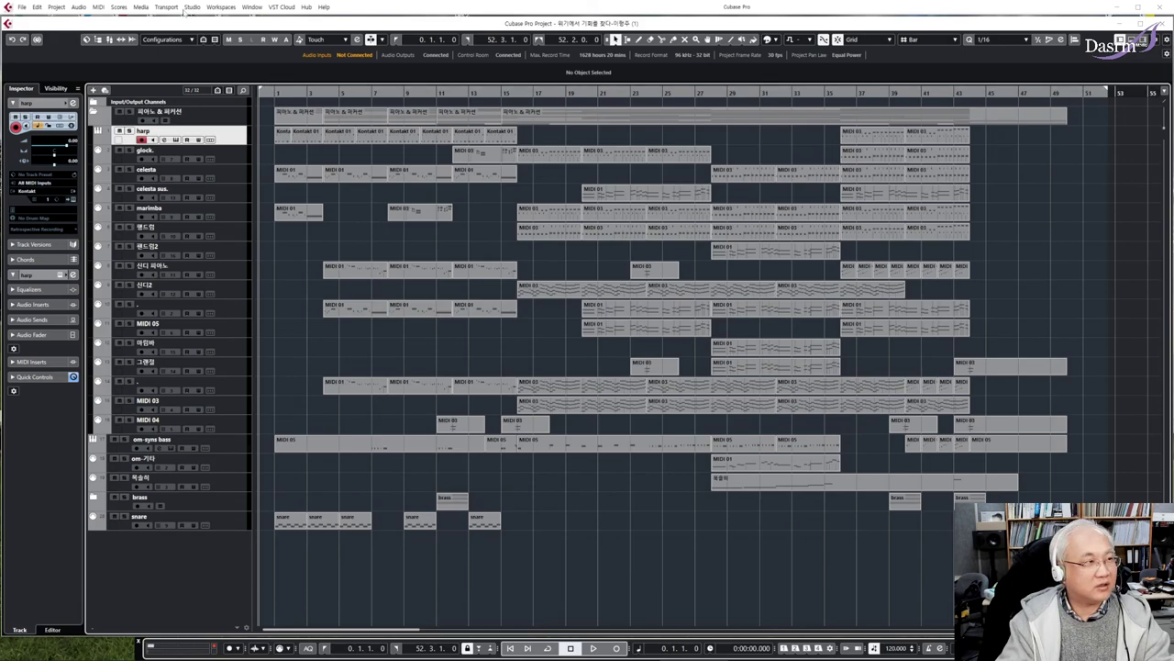
Step: Review the Display Bar Offset in Project Setup and accept the dialog
{"action": "left_click", "coordinate": [54, 8]}
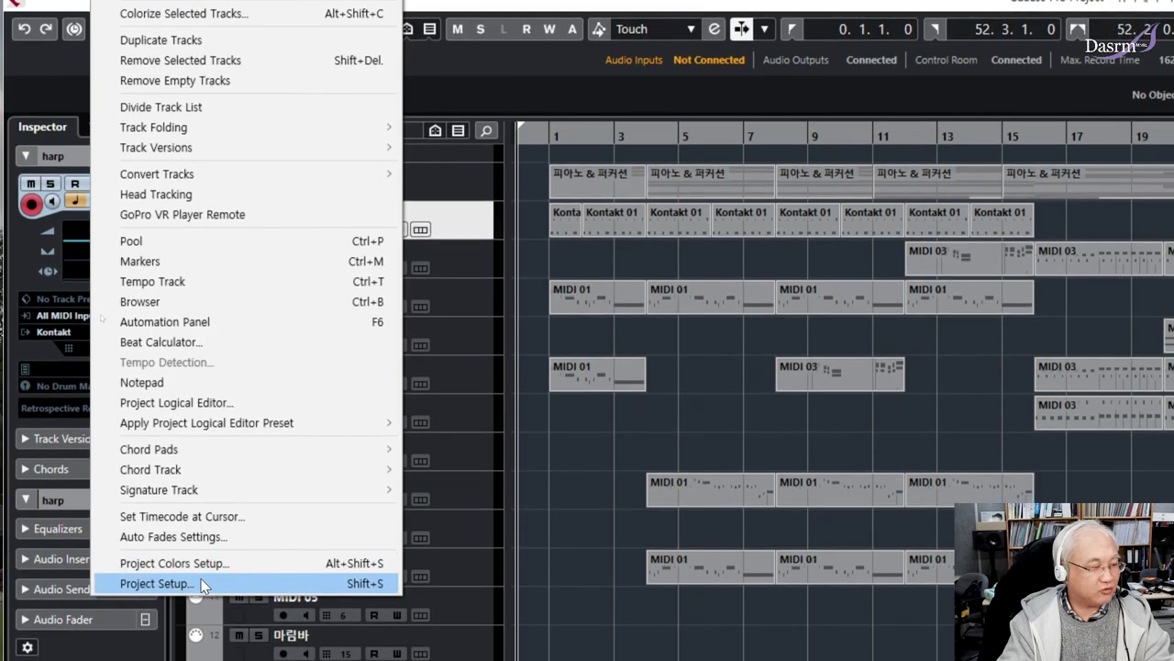
{"action": "left_click", "coordinate": [206, 586]}
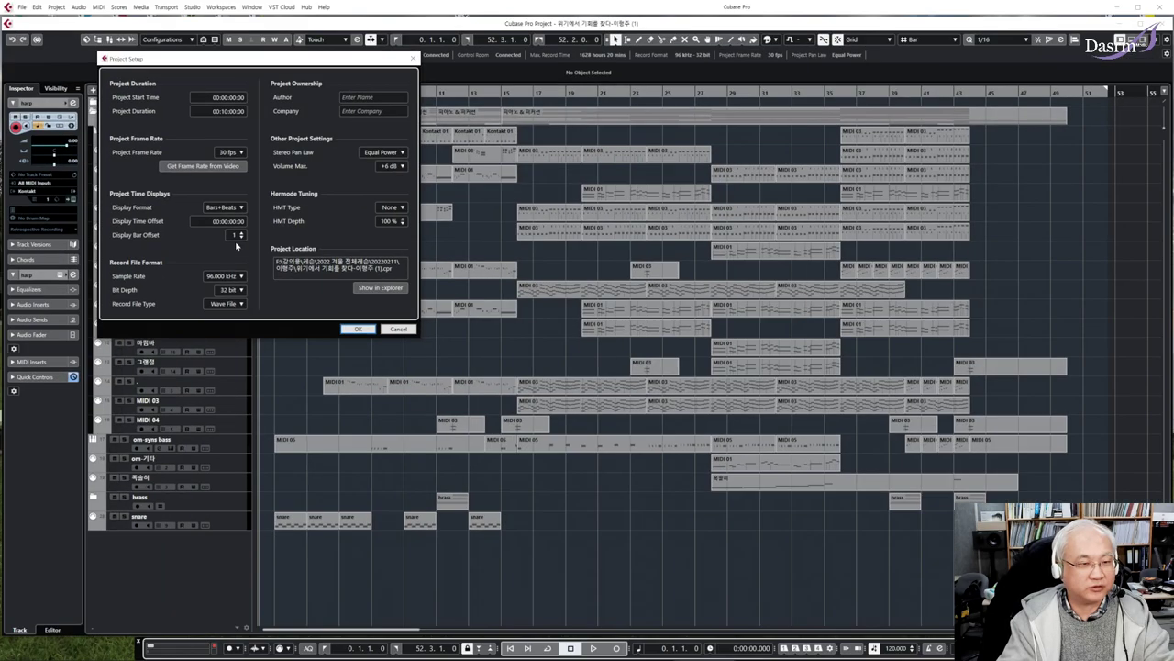
{"action": "left_click", "coordinate": [368, 330]}
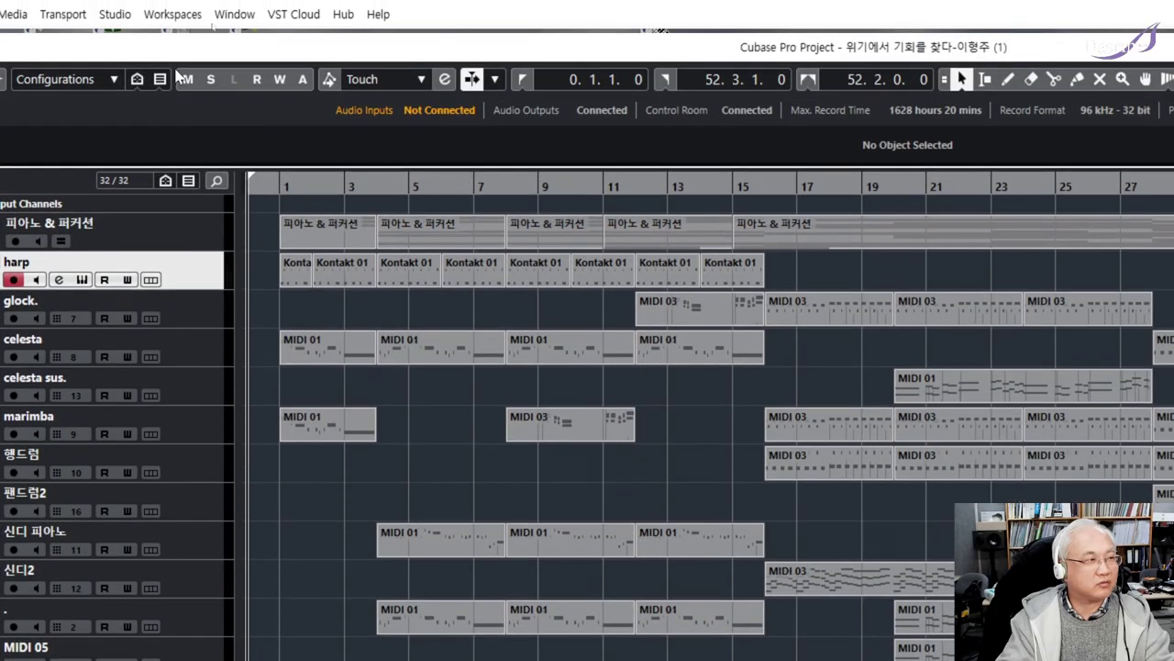
{"action": "left_click", "coordinate": [198, 8]}
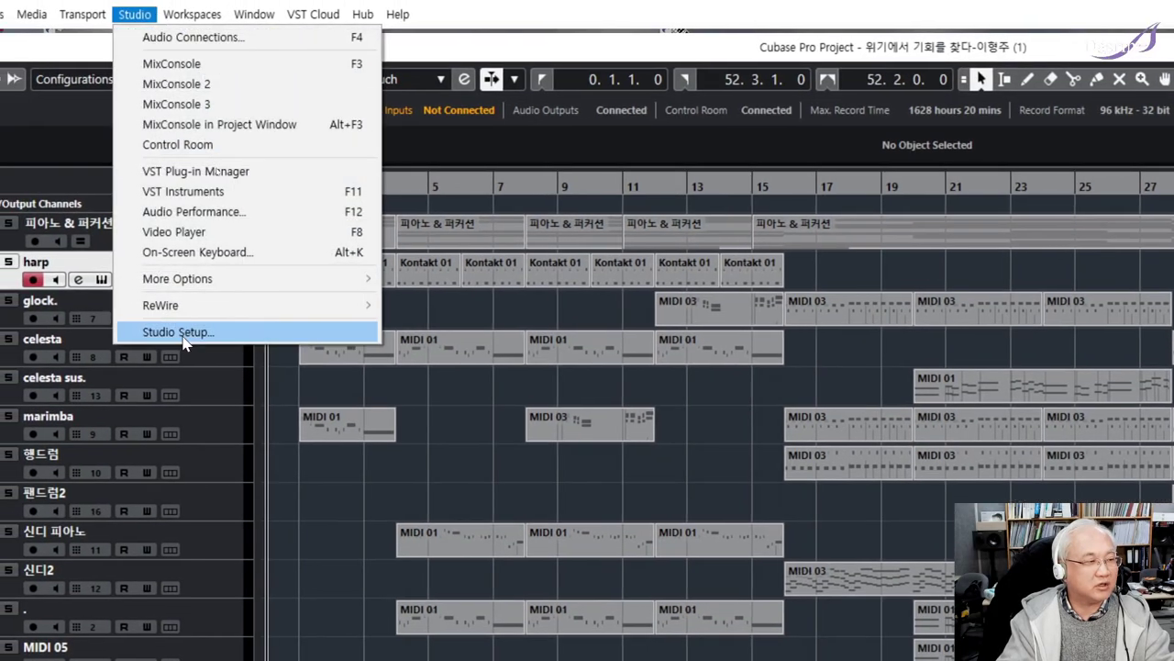
{"action": "left_click", "coordinate": [410, 110]}
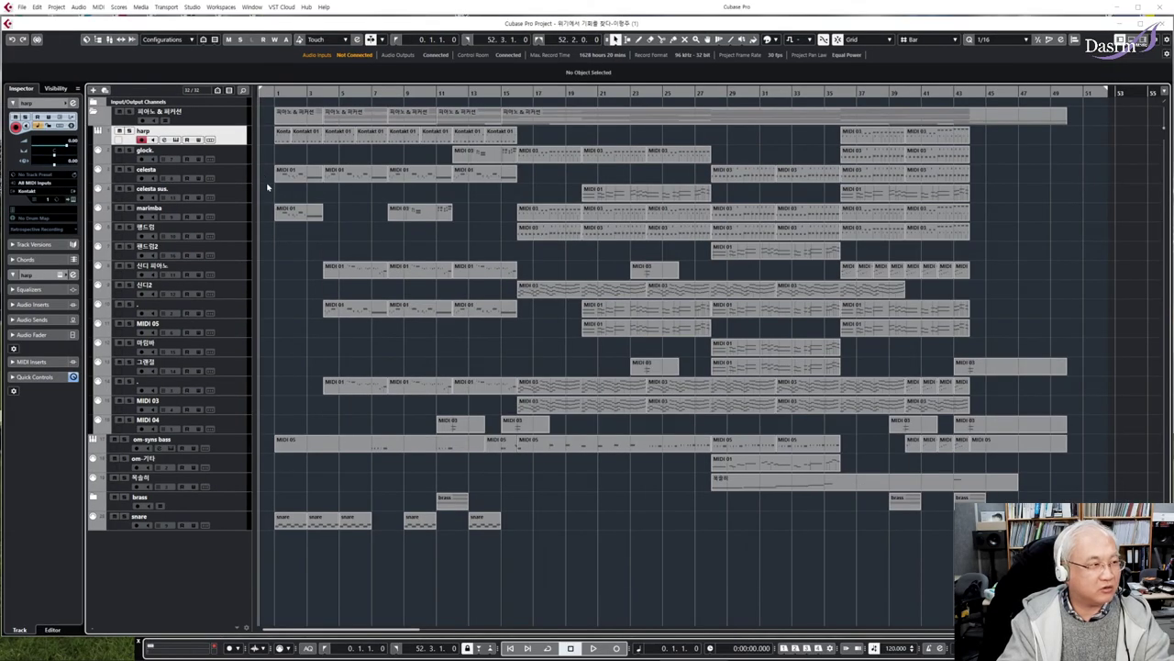
Step: Select the harp track, show its Kontakt instrument window, and expand the Elysium Harp 1 - Main instrument
{"action": "left_click", "coordinate": [240, 155]}
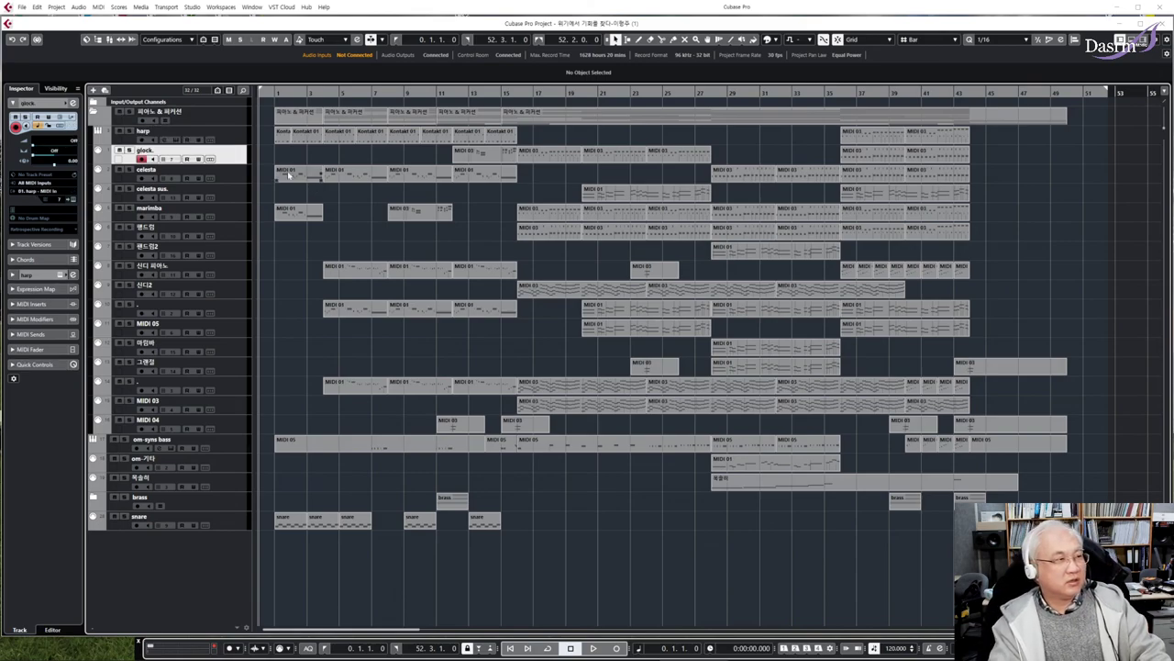
{"action": "key", "text": "Up"}
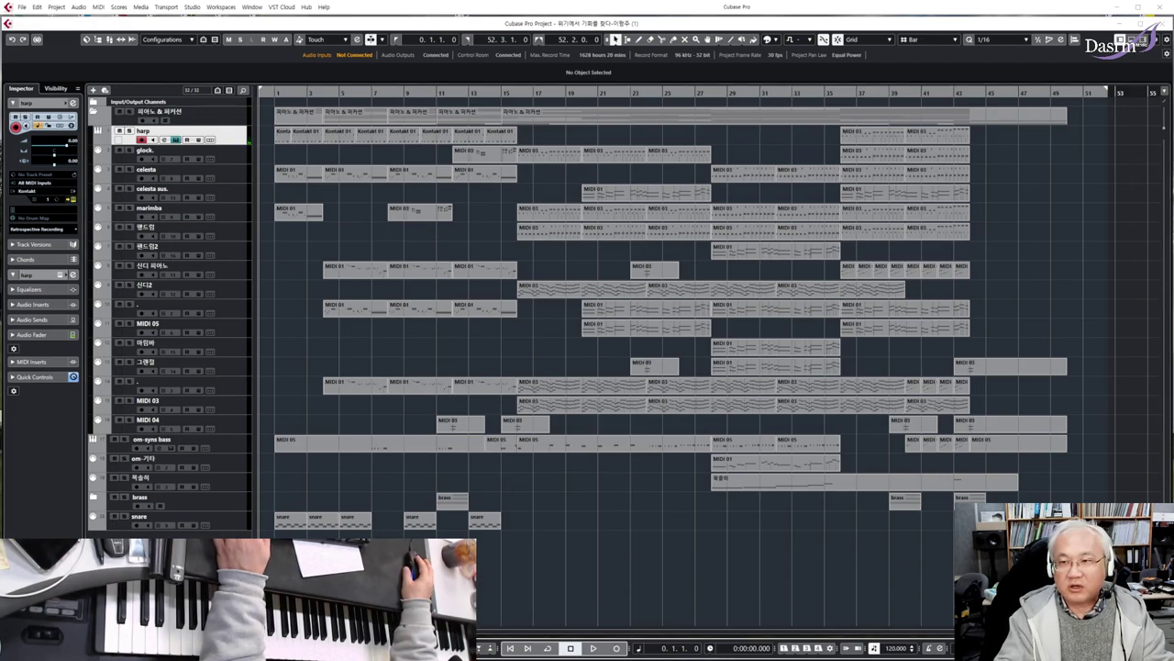
{"action": "left_click_drag", "start_coordinate": [1173, 60], "coordinate": [885, 59]}
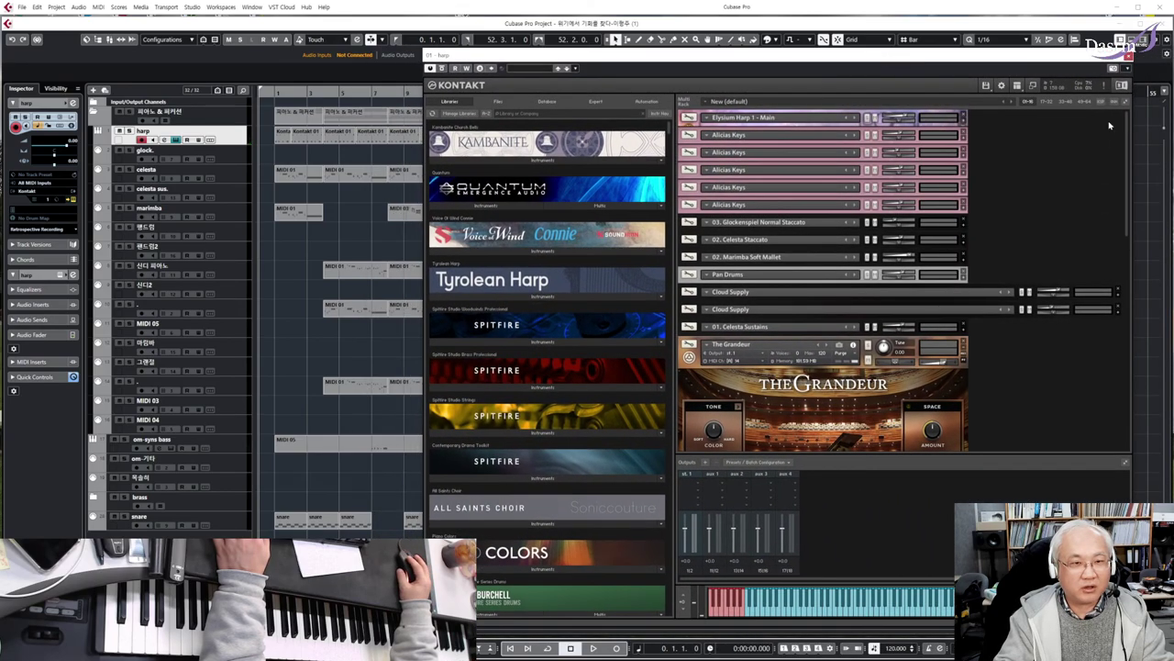
{"action": "left_click", "coordinate": [964, 122]}
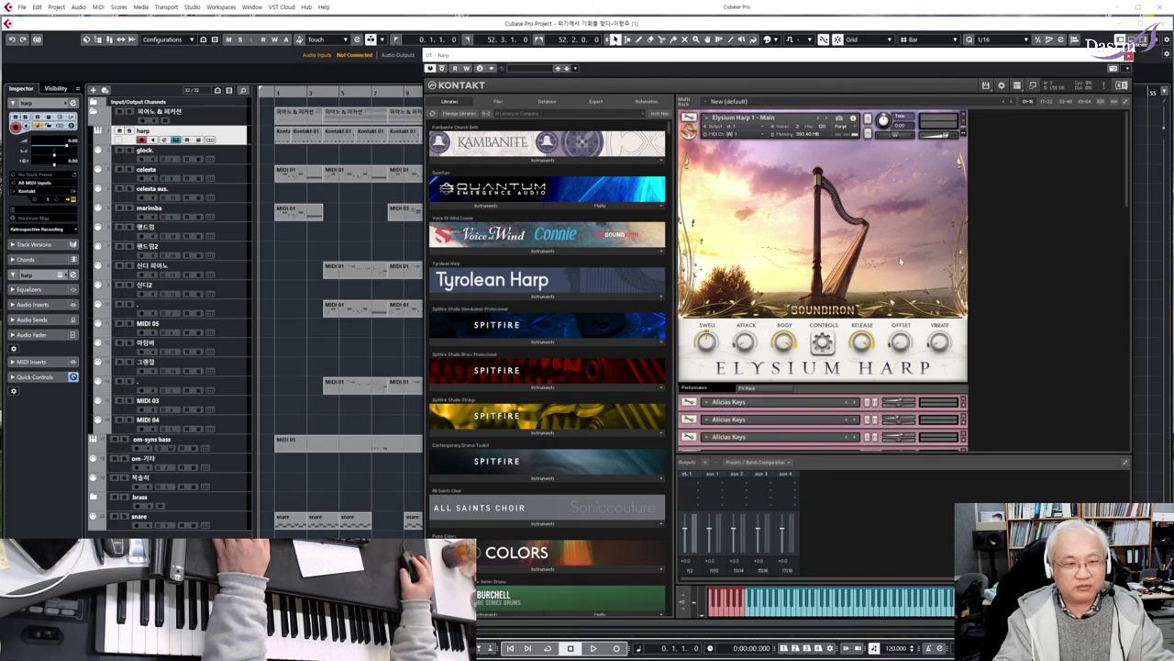
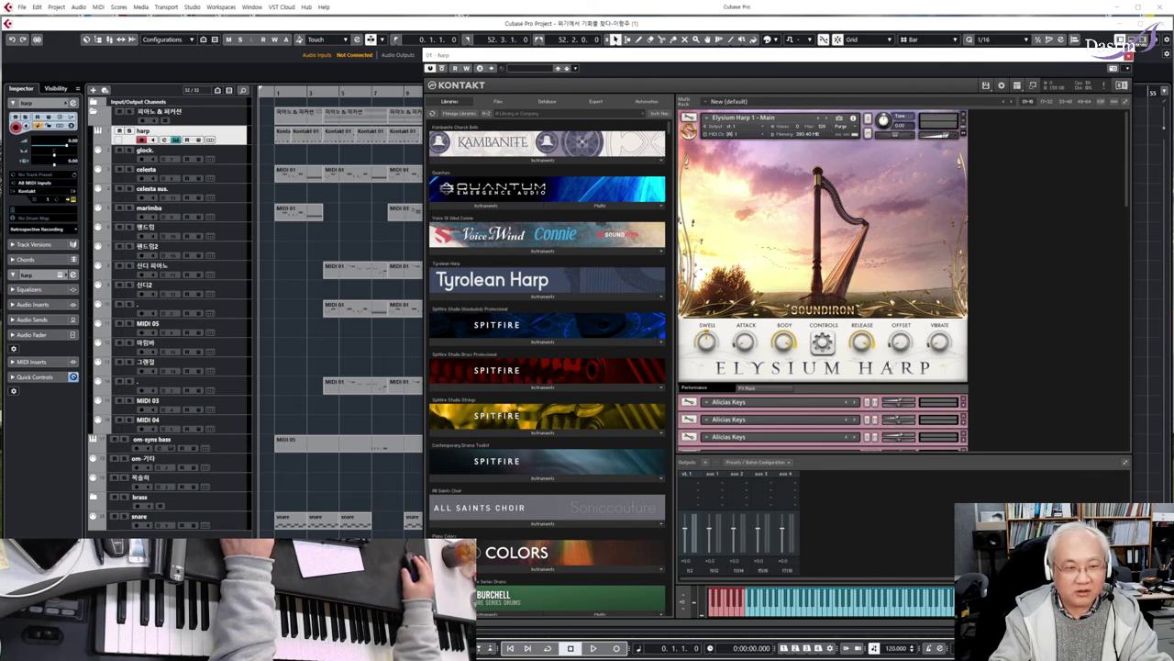
Step: View the Elysium Harp's FX Rack page, return to its Performance page, and collapse the instrument
{"action": "left_click", "coordinate": [761, 386]}
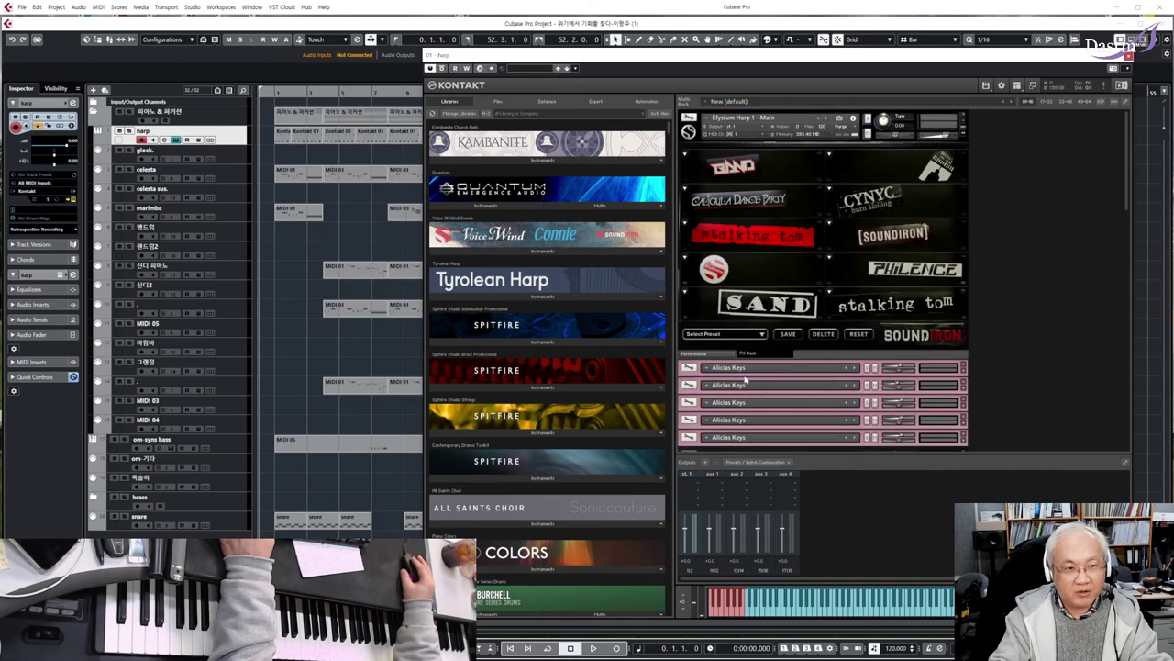
{"action": "left_click", "coordinate": [703, 355]}
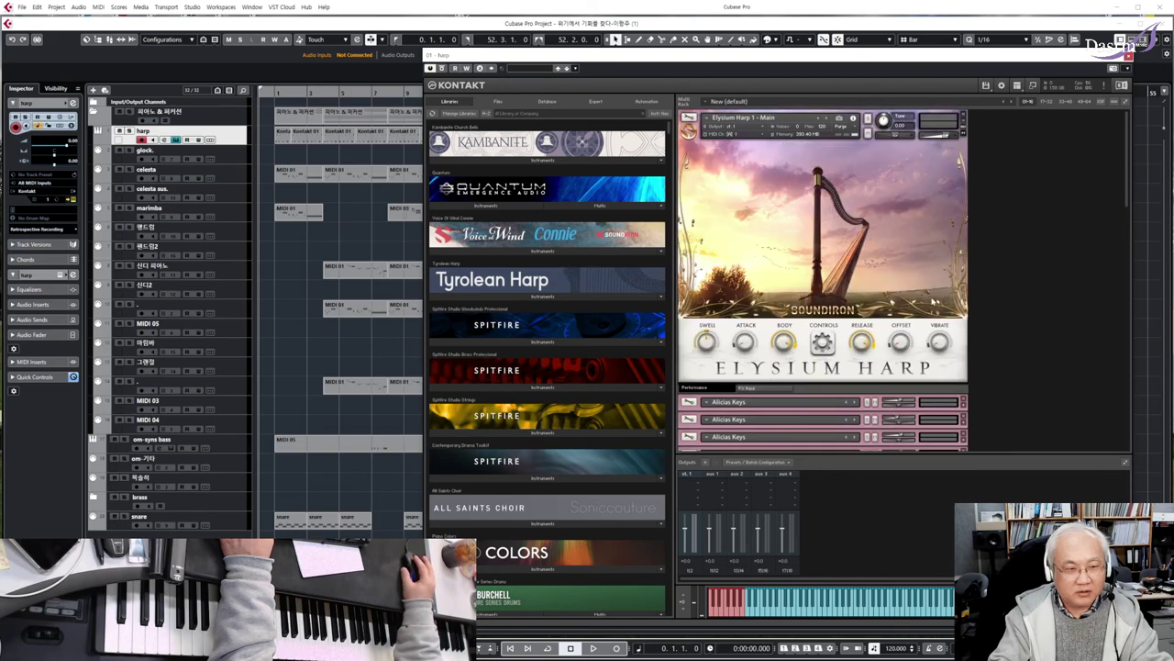
{"action": "left_click", "coordinate": [964, 120]}
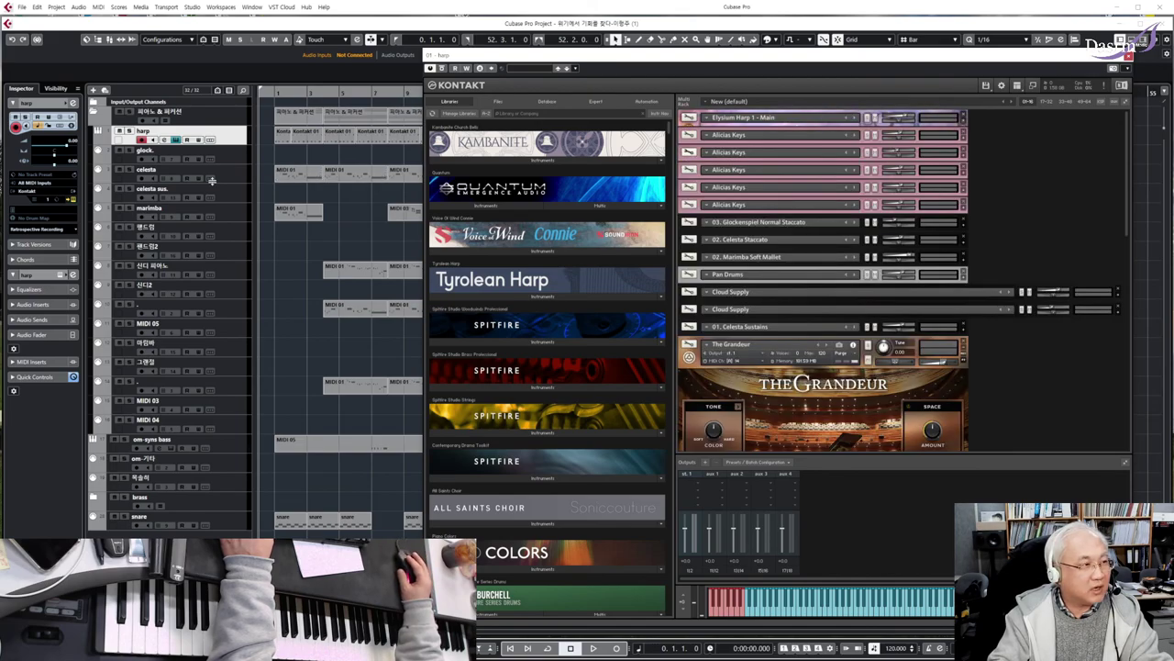
Step: Audition the glock., celesta and marimba tracks one after another, and expand the 02. Marimba Soft Mallet instrument in Kontakt
{"action": "left_click", "coordinate": [241, 158]}
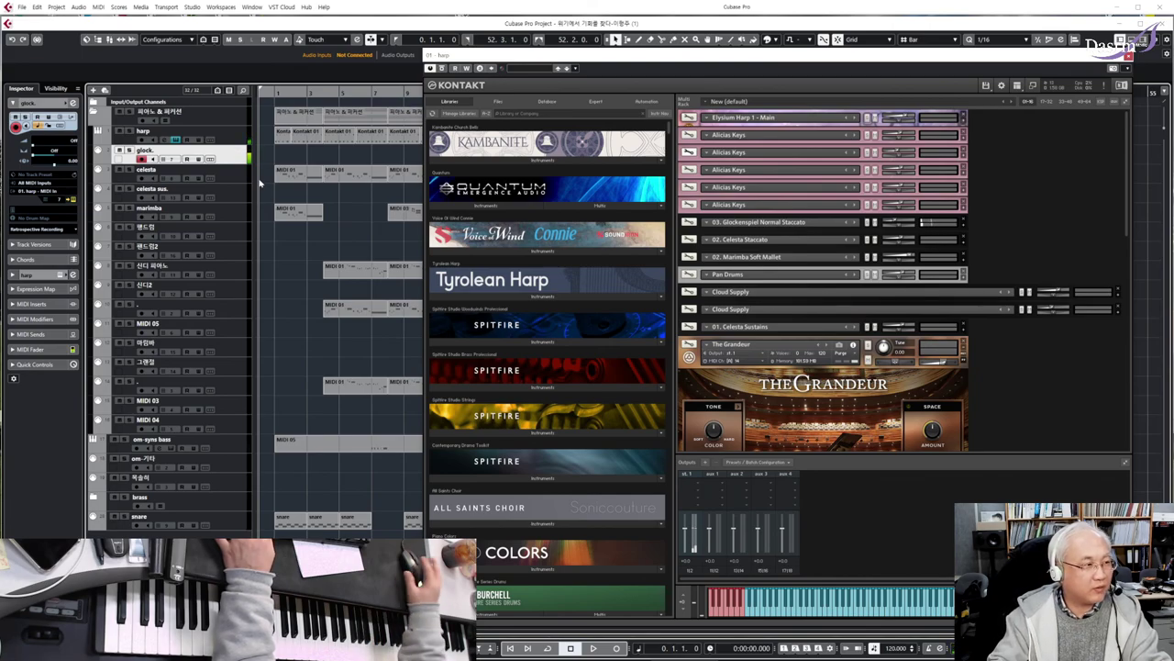
{"action": "left_click", "coordinate": [231, 174]}
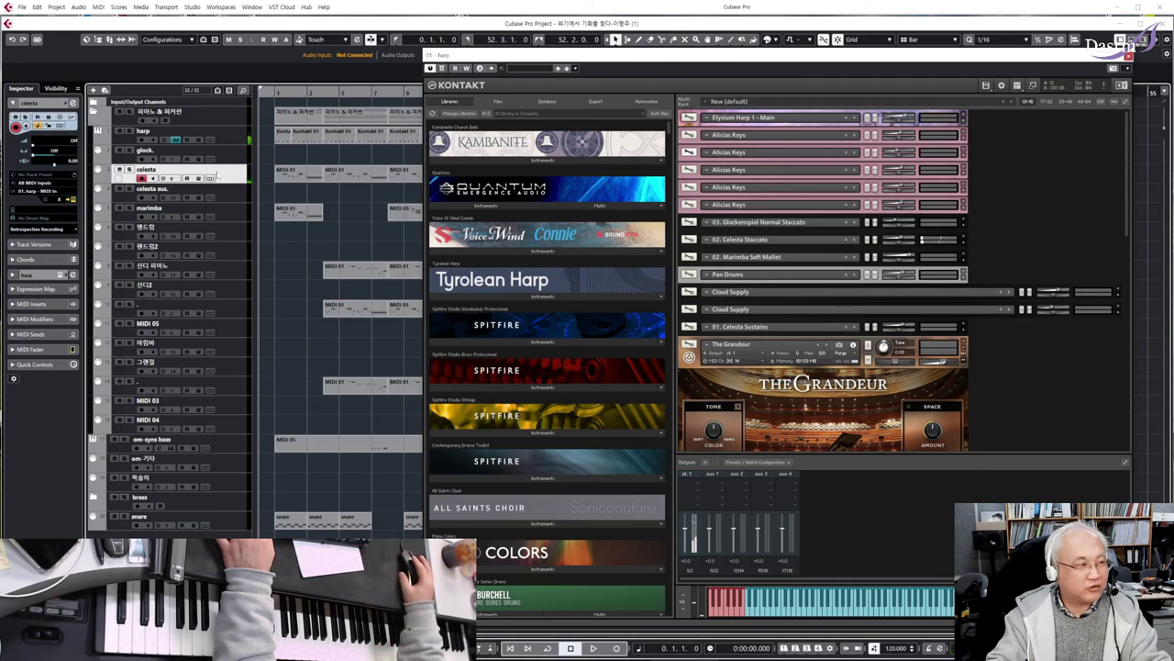
{"action": "left_click", "coordinate": [229, 211]}
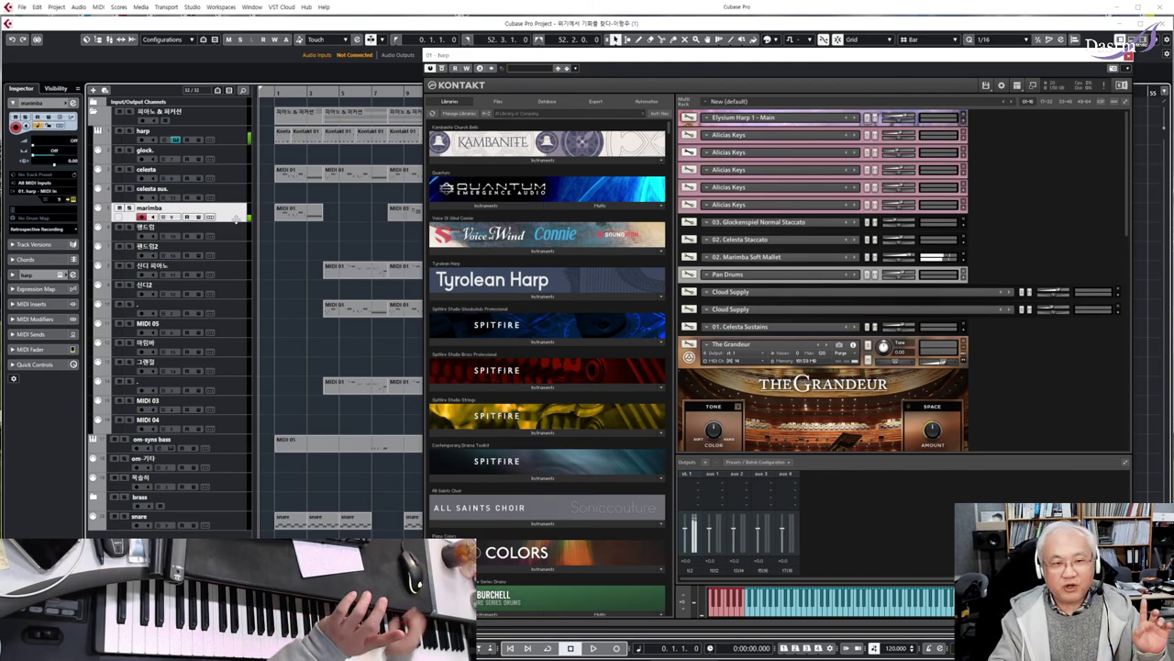
{"action": "left_click", "coordinate": [963, 261]}
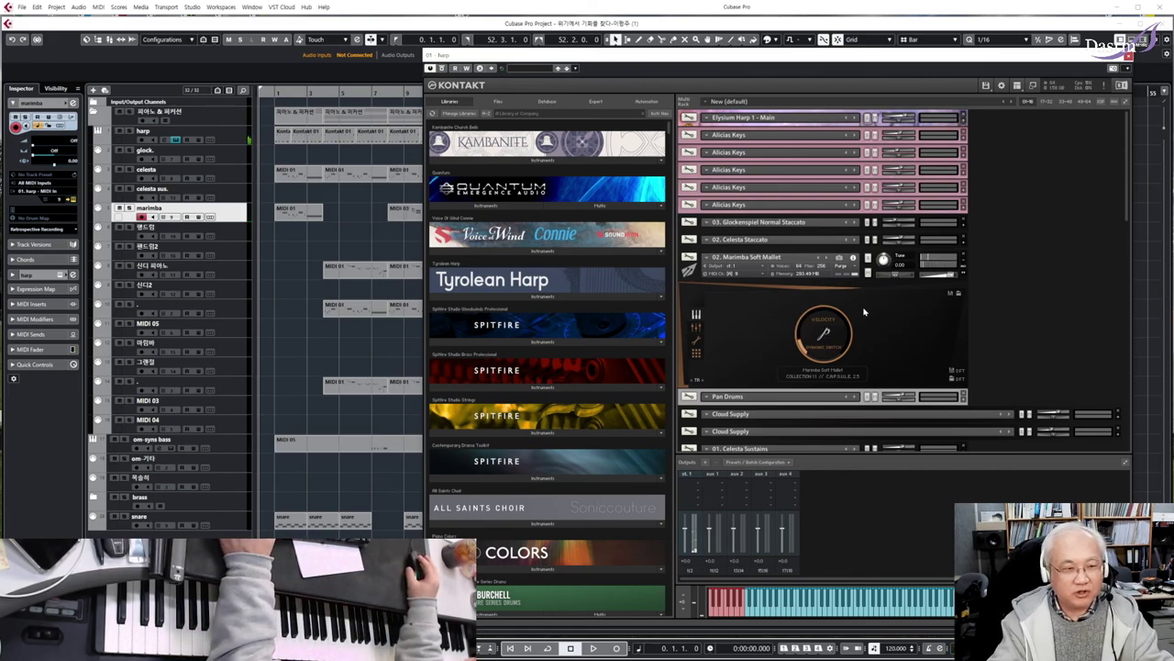
Step: View the Marimba Soft Mallet's microphone mixer page and its dynamics and round robin settings, and return to its main page
{"action": "left_click", "coordinate": [696, 328]}
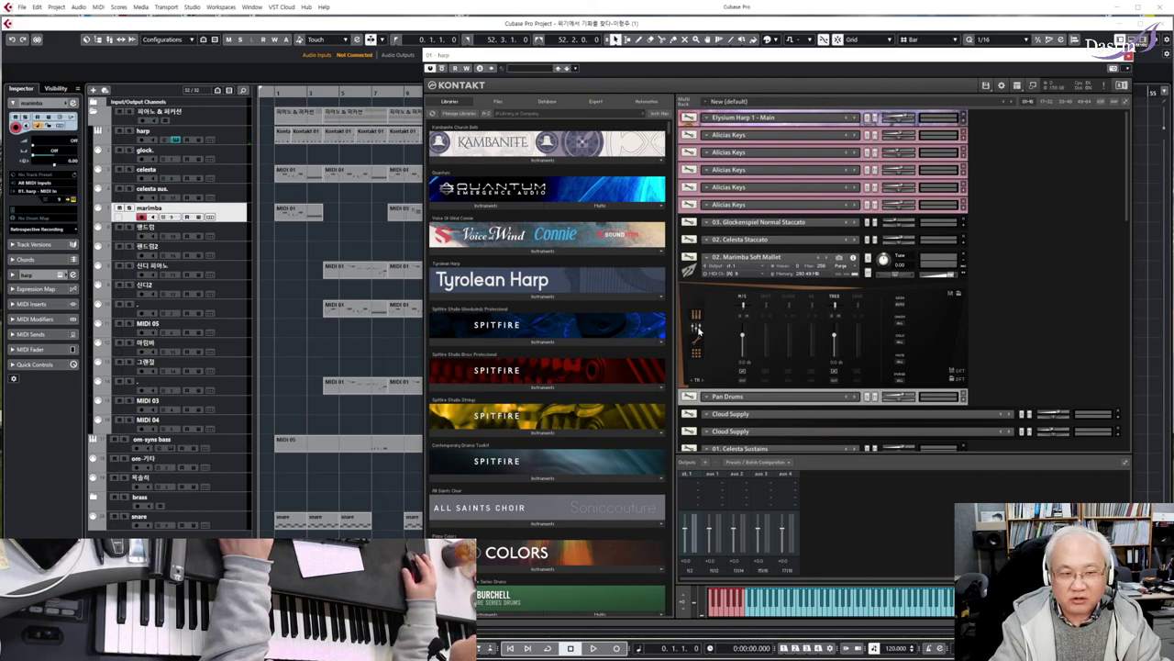
{"action": "left_click", "coordinate": [697, 335]}
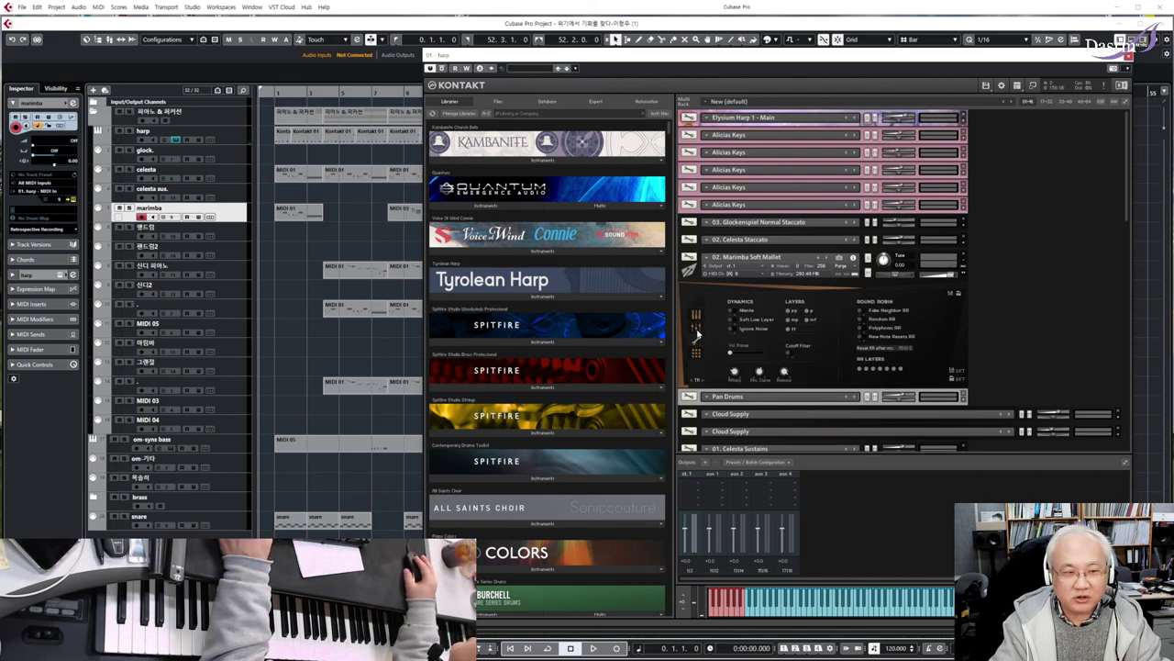
{"action": "left_click", "coordinate": [696, 328]}
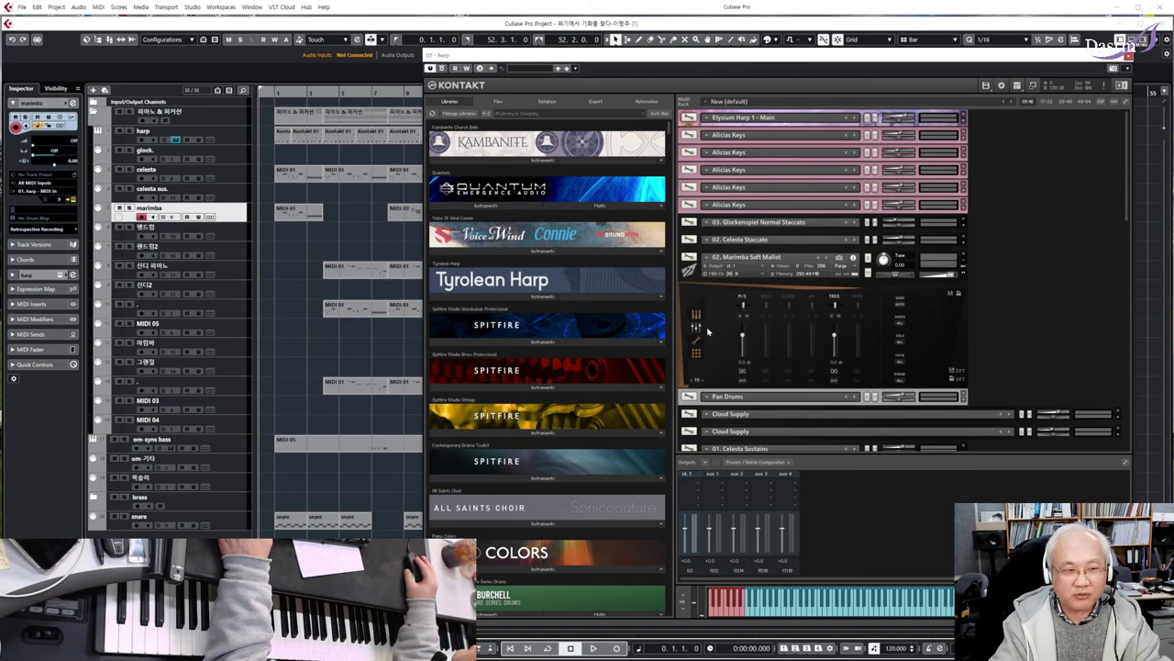
{"action": "left_click", "coordinate": [696, 315]}
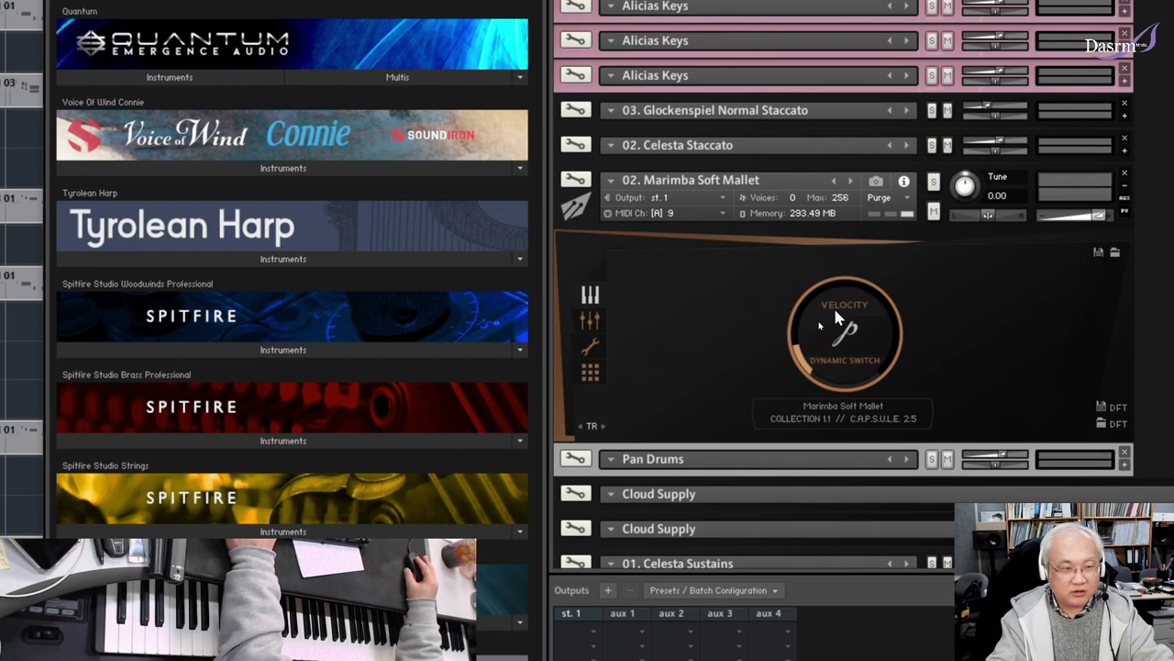
Step: Compare the marimba's M/S and TREE microphones by enabling each alone on the mixer page, ending with only M/S active
{"action": "left_click", "coordinate": [590, 323]}
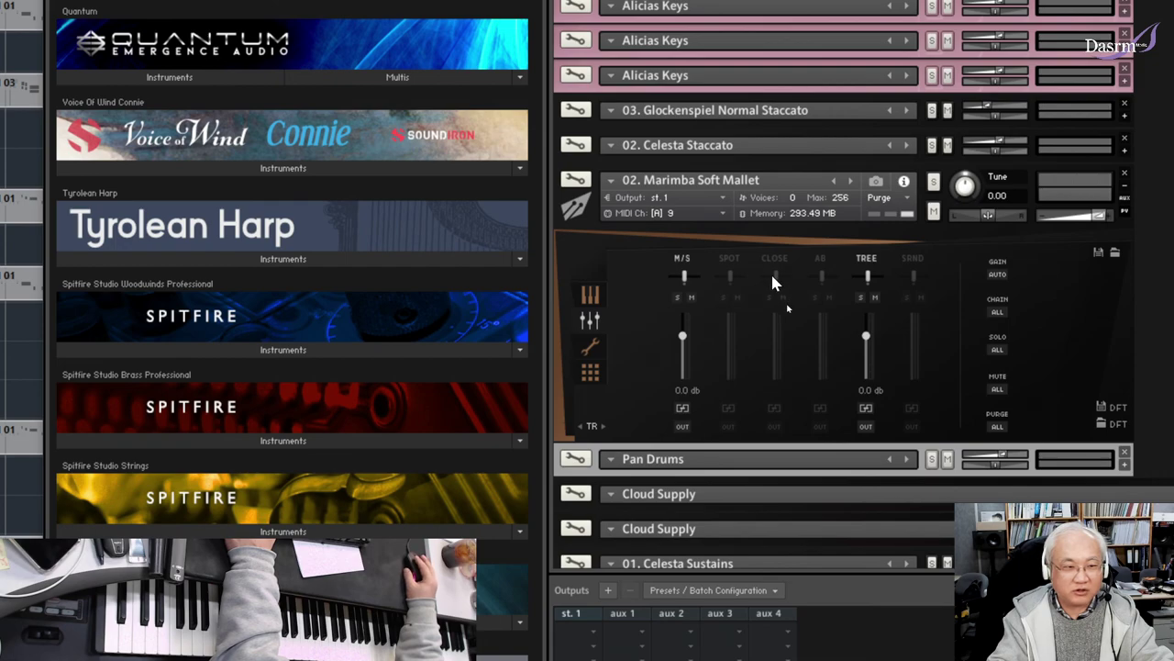
{"action": "left_click", "coordinate": [868, 261]}
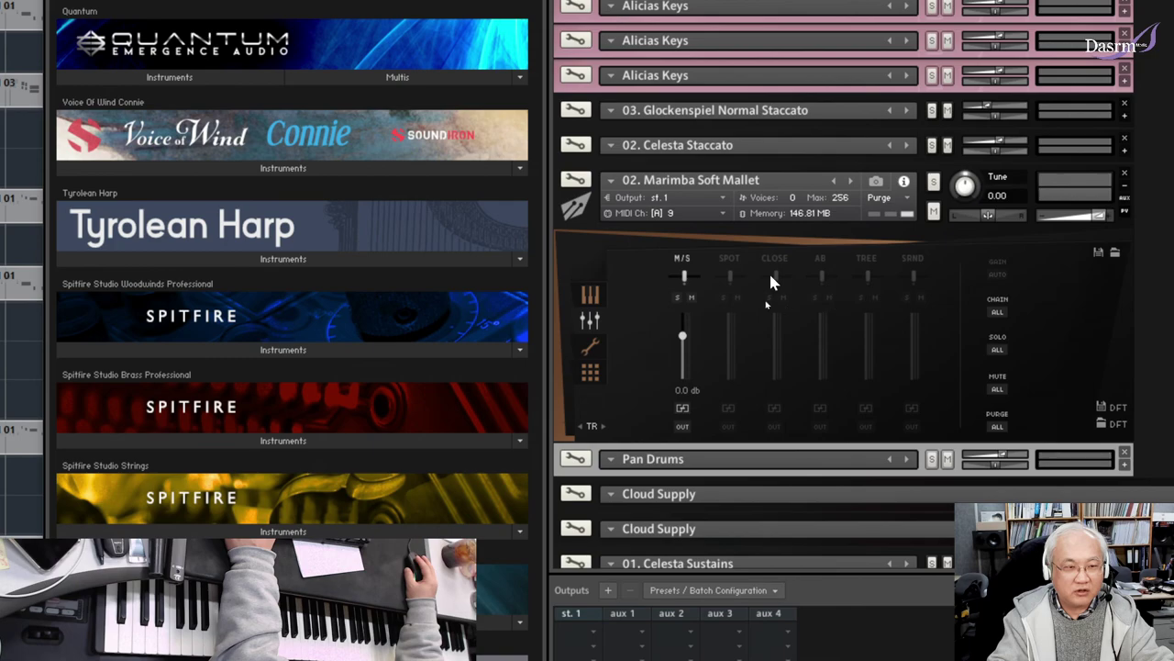
{"action": "left_click", "coordinate": [682, 264]}
{"action": "left_click", "coordinate": [868, 259]}
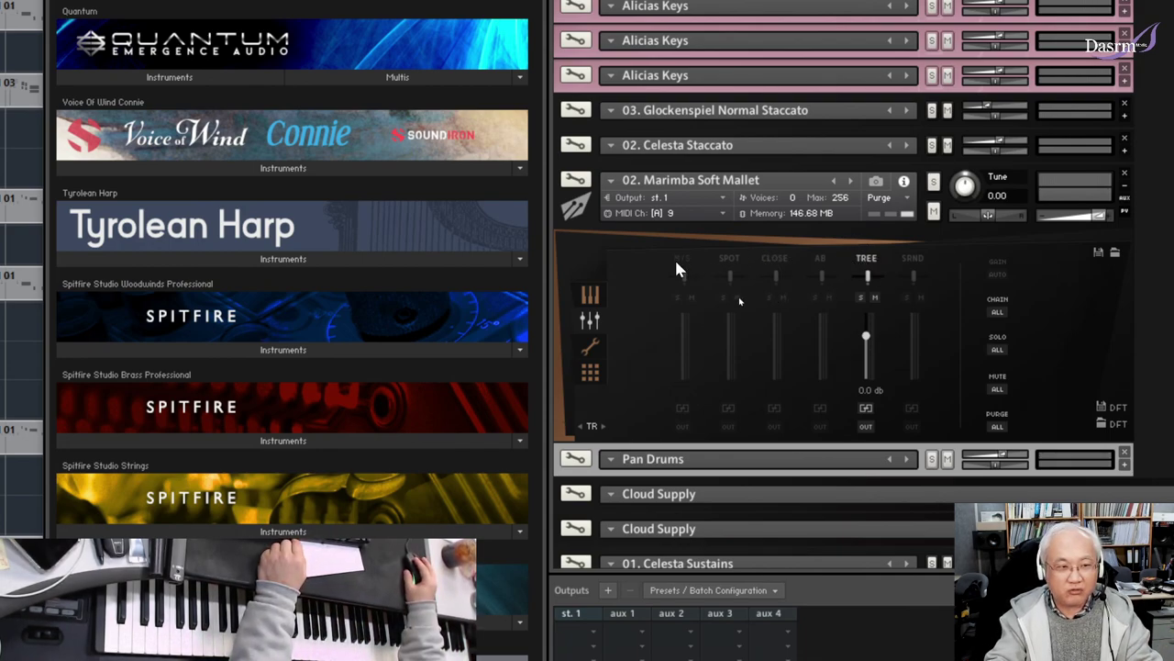
{"action": "left_click", "coordinate": [677, 264]}
{"action": "left_click", "coordinate": [865, 260]}
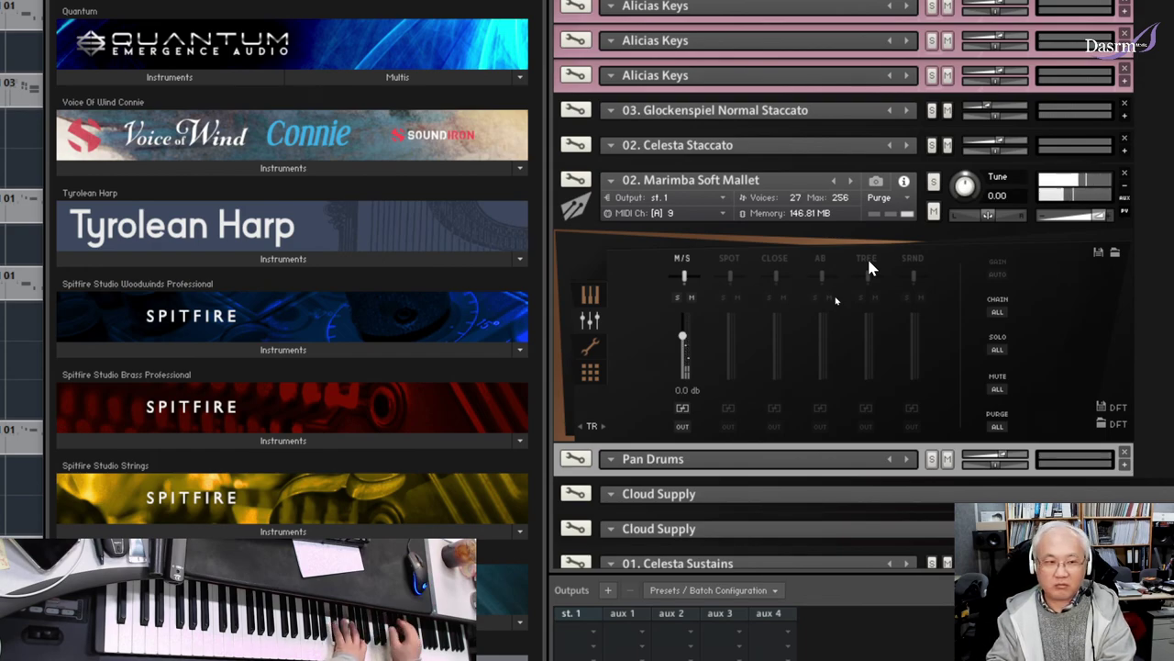
Step: Enable the marimba's CLOSE microphone and disable M/S so that only CLOSE is active
{"action": "left_click", "coordinate": [775, 258]}
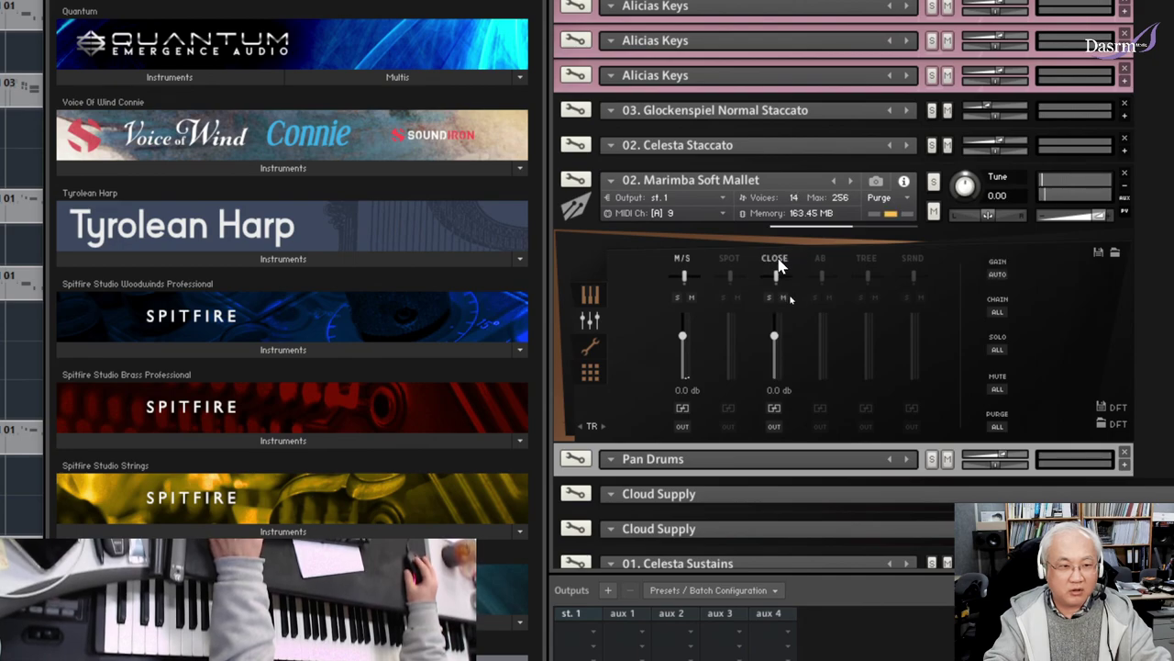
{"action": "left_click", "coordinate": [683, 259]}
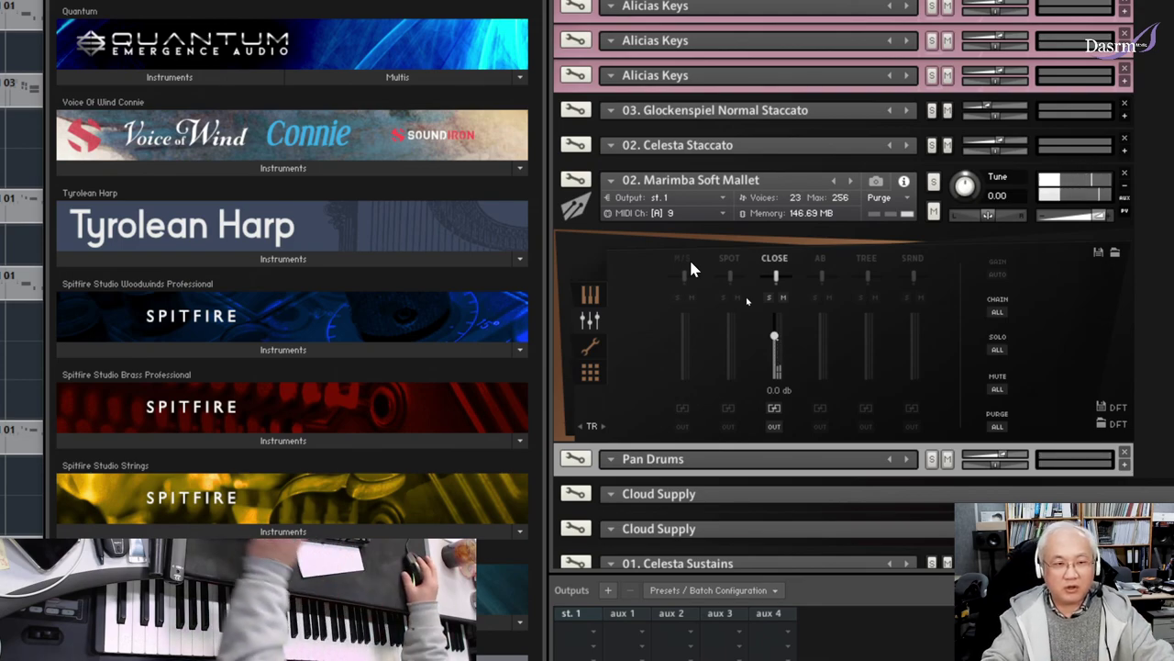
{"action": "left_click", "coordinate": [773, 260]}
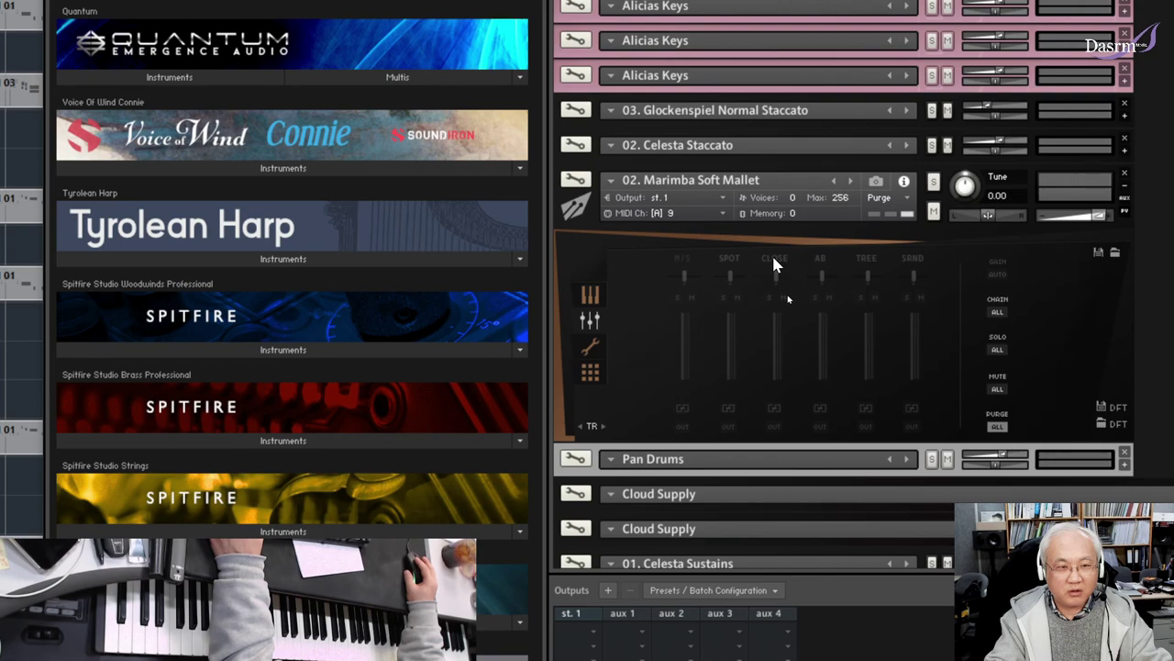
{"action": "left_click", "coordinate": [773, 257]}
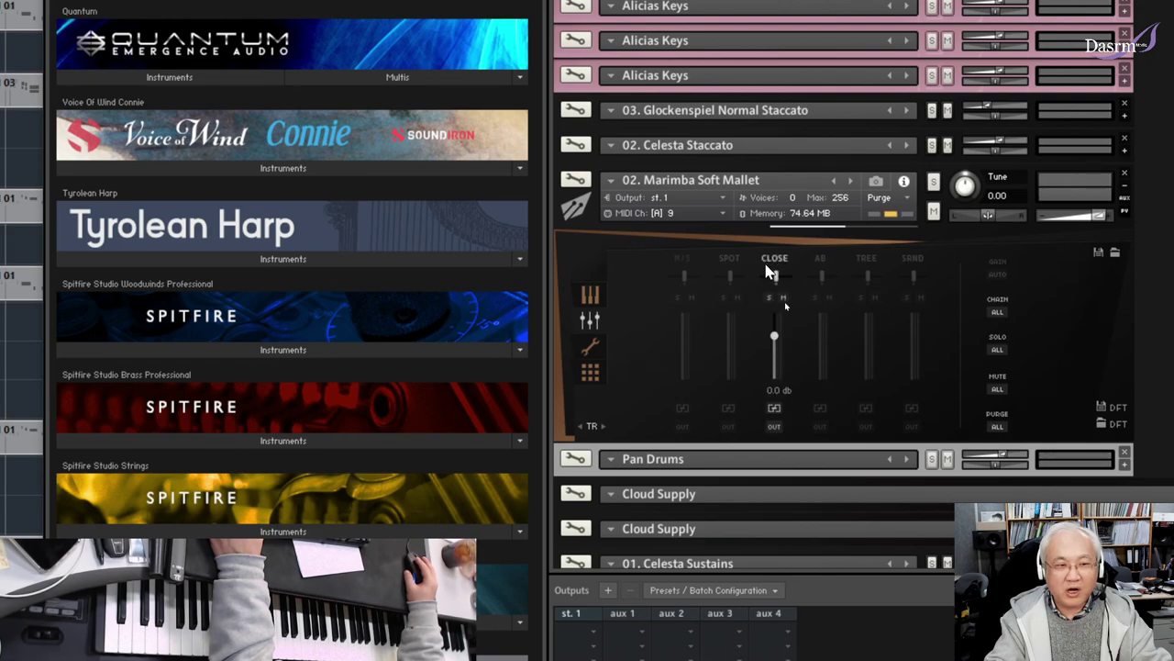
Step: Add the SRND microphone to the marimba's CLOSE microphone and lower the SRND level to -24.2 dB
{"action": "left_click", "coordinate": [908, 260]}
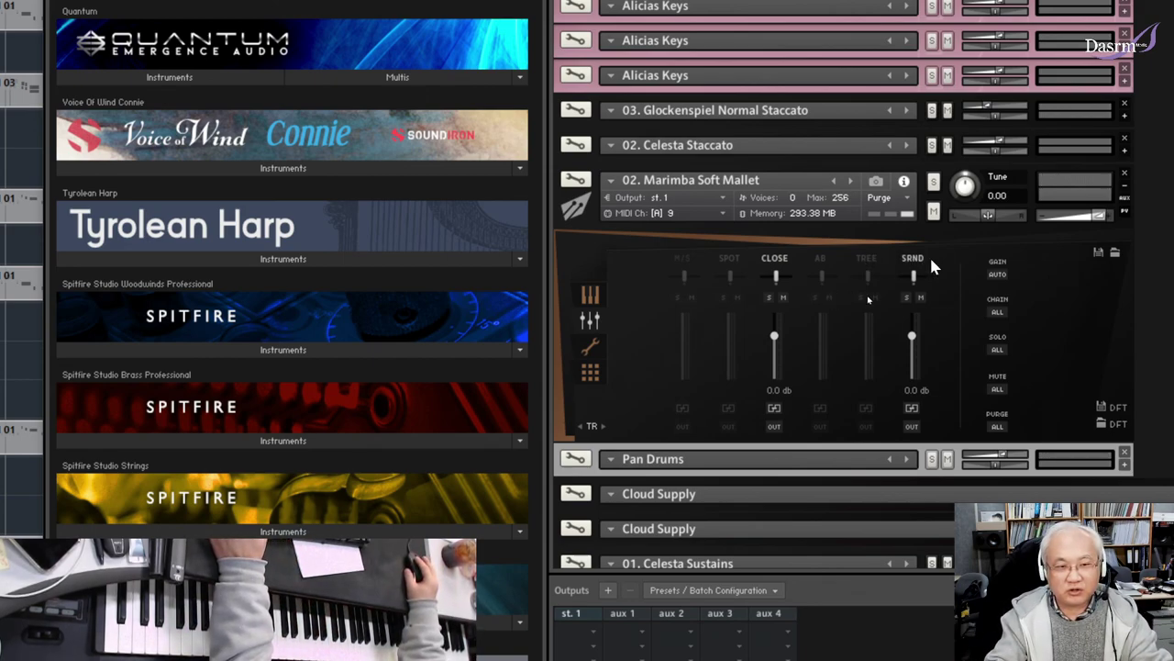
{"action": "left_click", "coordinate": [916, 259]}
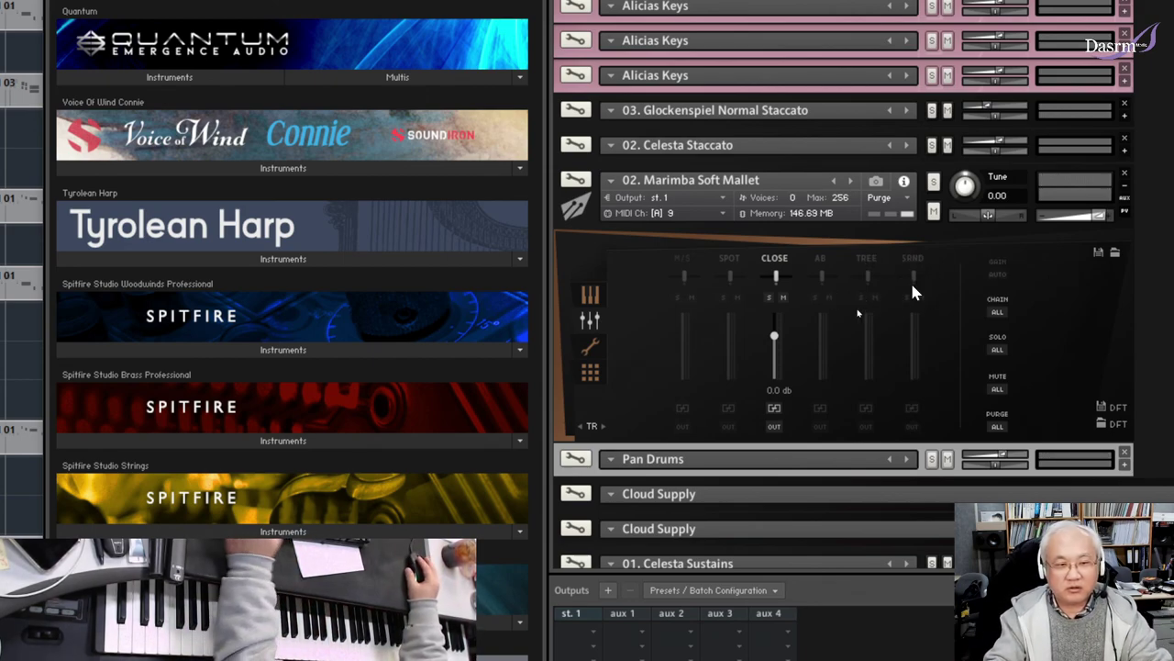
{"action": "left_click", "coordinate": [912, 262]}
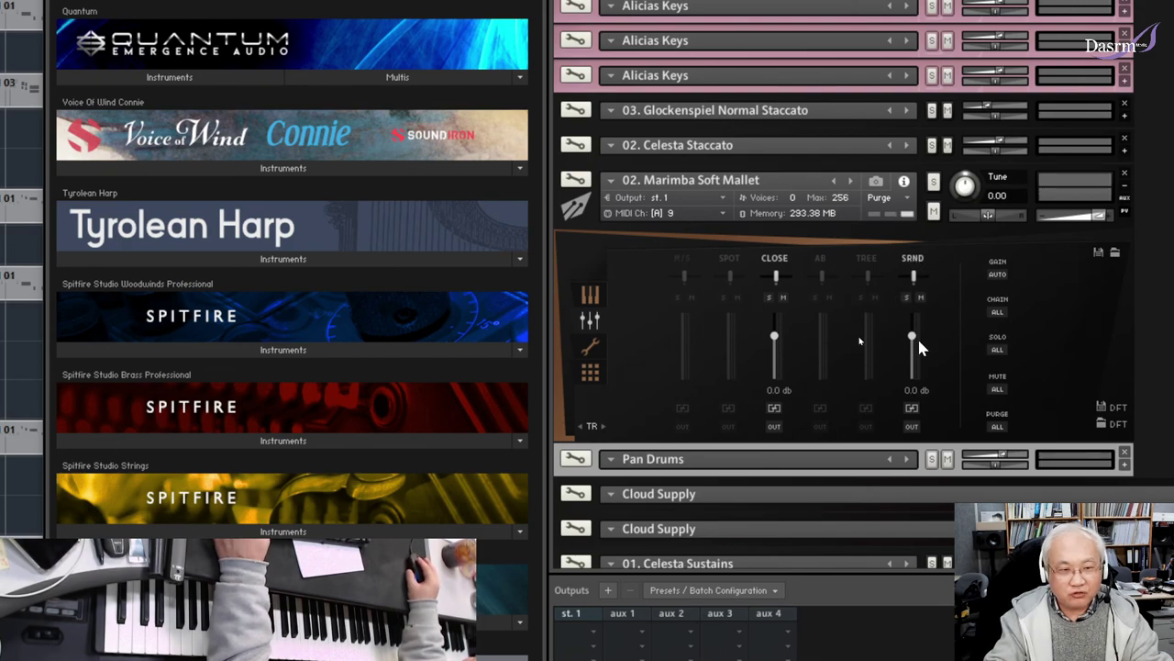
{"action": "left_click_drag", "start_coordinate": [912, 338], "coordinate": [912, 399]}
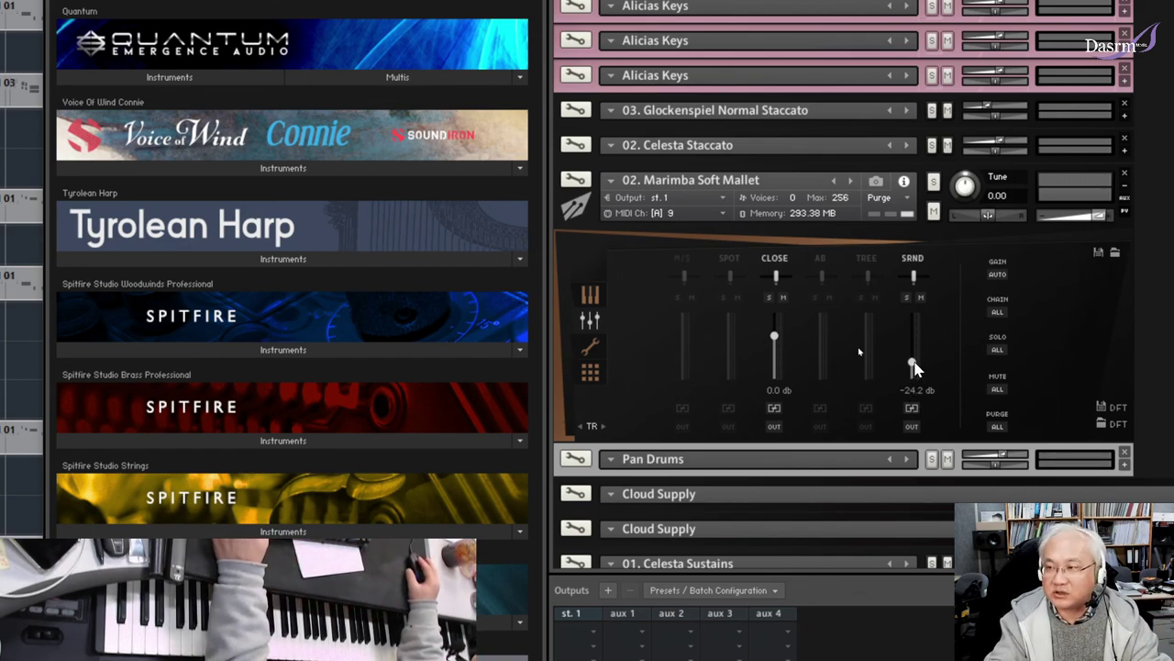
Step: Switch between the marimba's main and mixer pages, return to the main page, and collapse the instrument
{"action": "left_click", "coordinate": [591, 295]}
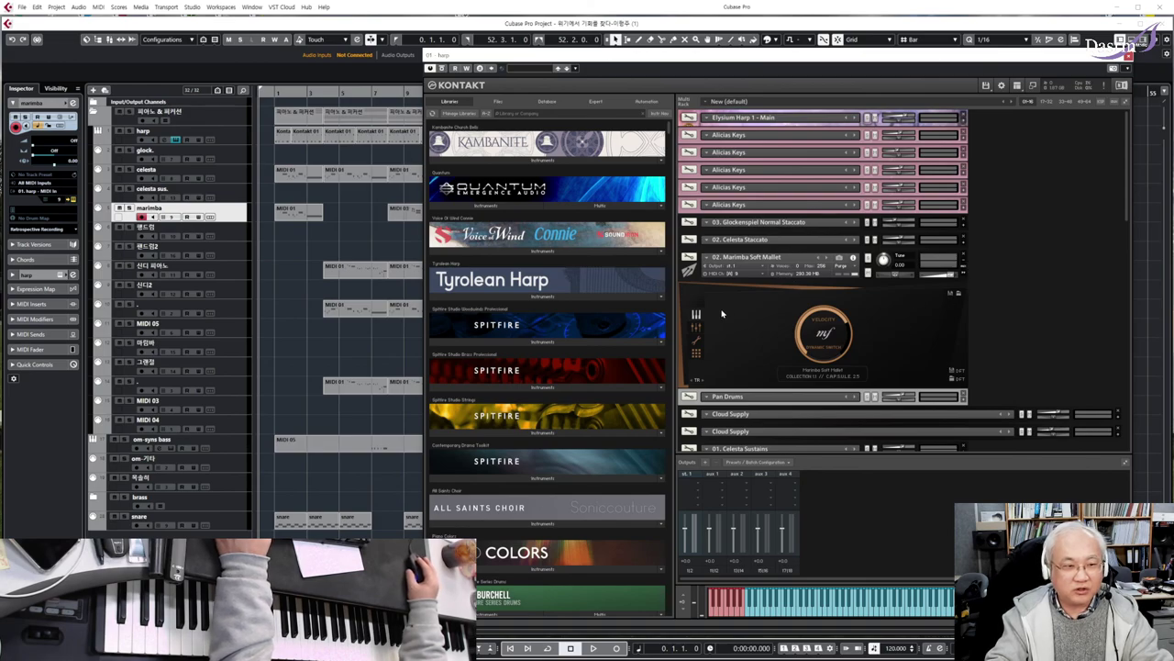
{"action": "left_click", "coordinate": [696, 326]}
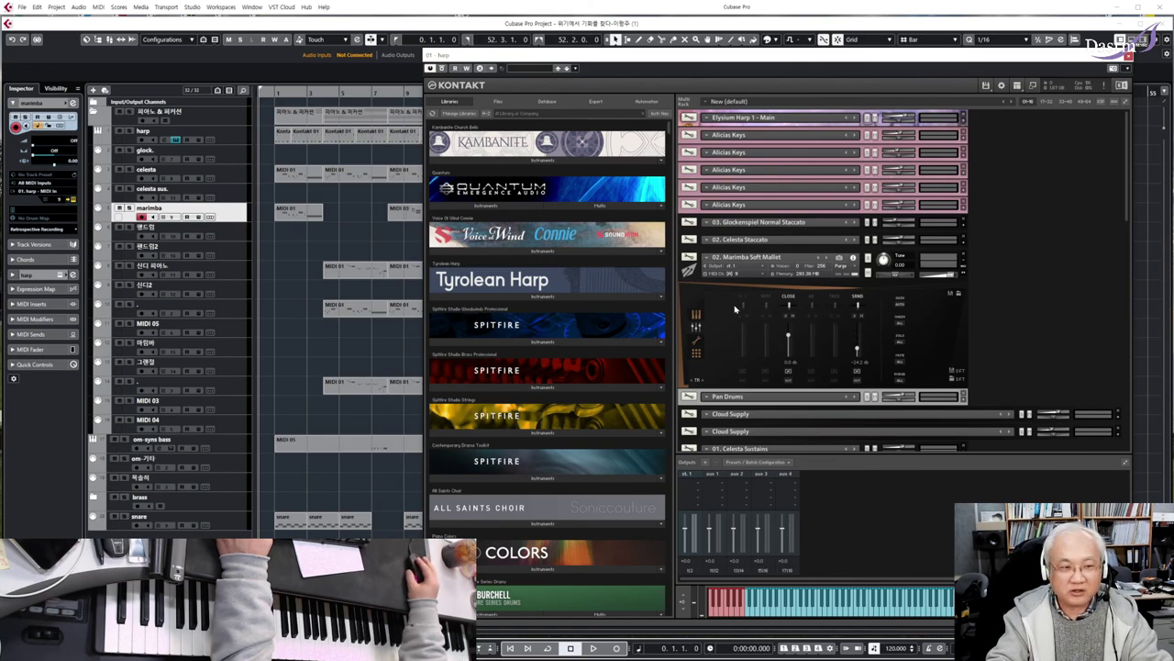
{"action": "left_click", "coordinate": [696, 313]}
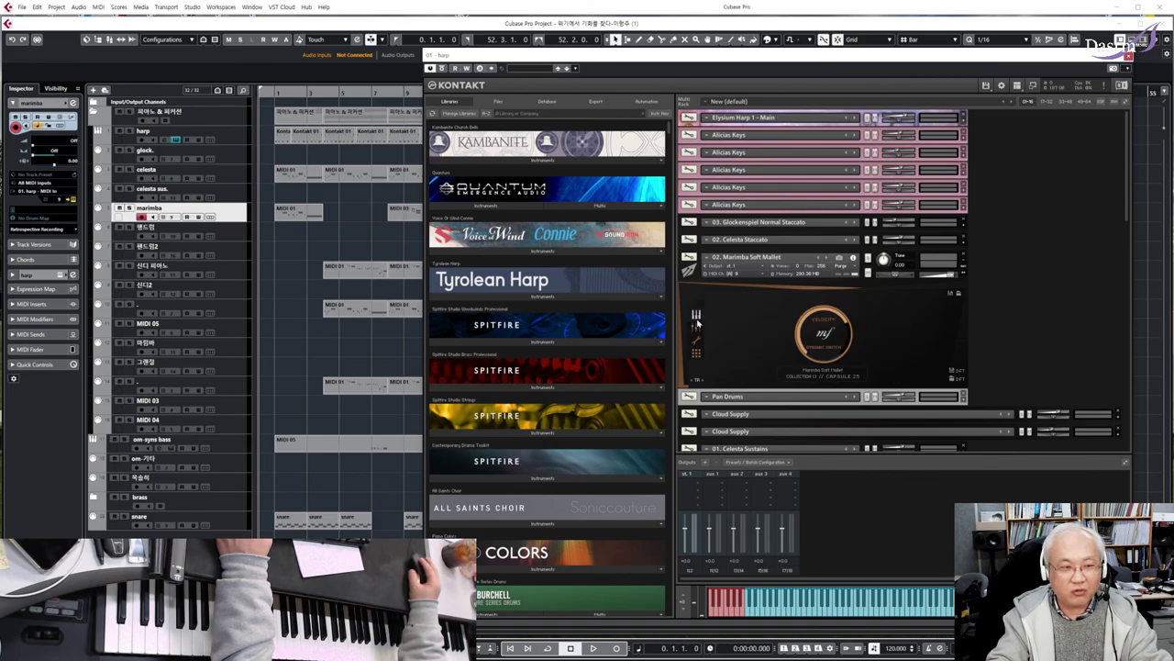
{"action": "left_click", "coordinate": [964, 263]}
Step: Audition the 팬드럼, 신디 피아노 and grand piano tracks one after another
{"action": "left_click", "coordinate": [220, 231]}
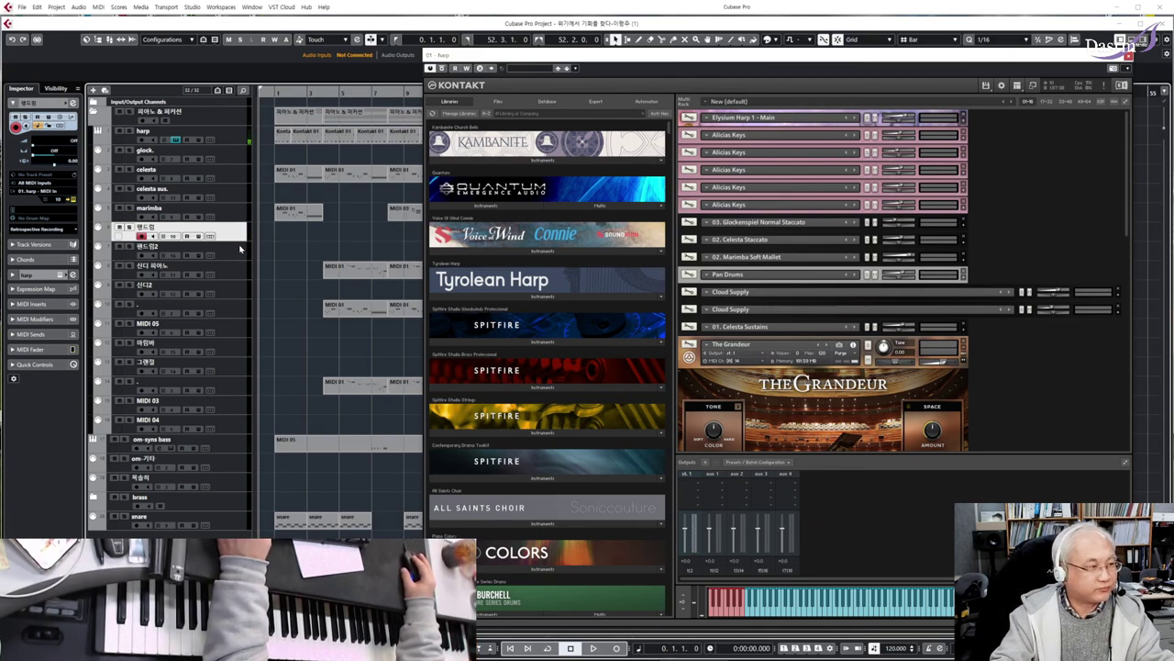
{"action": "left_click", "coordinate": [151, 265]}
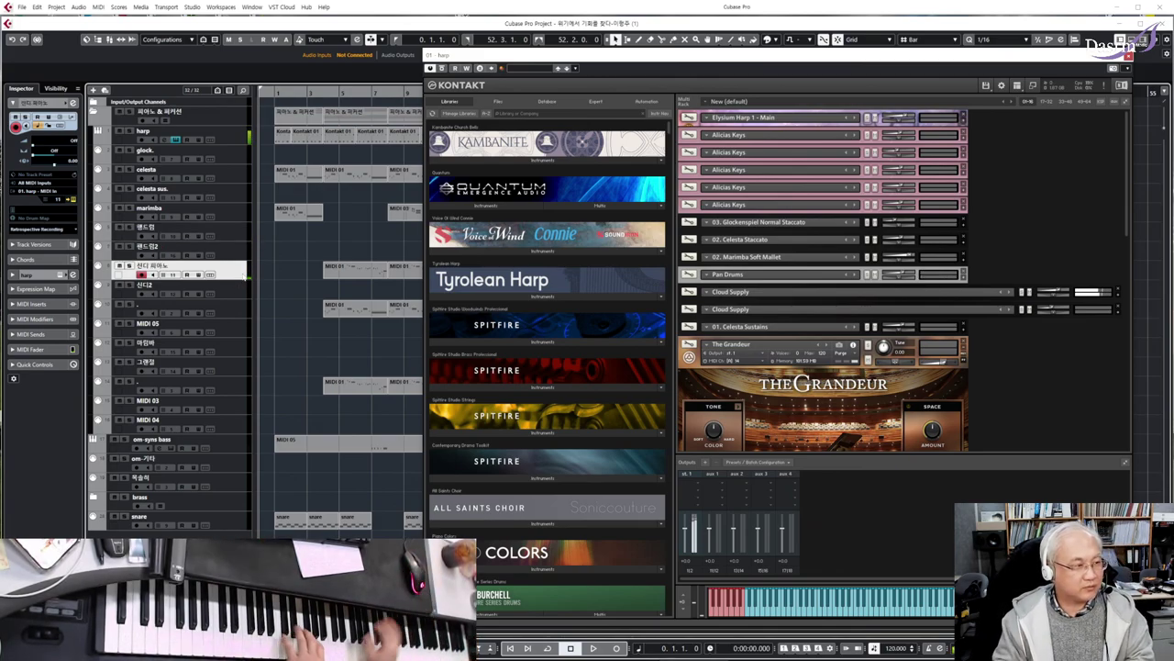
{"action": "left_click", "coordinate": [218, 372]}
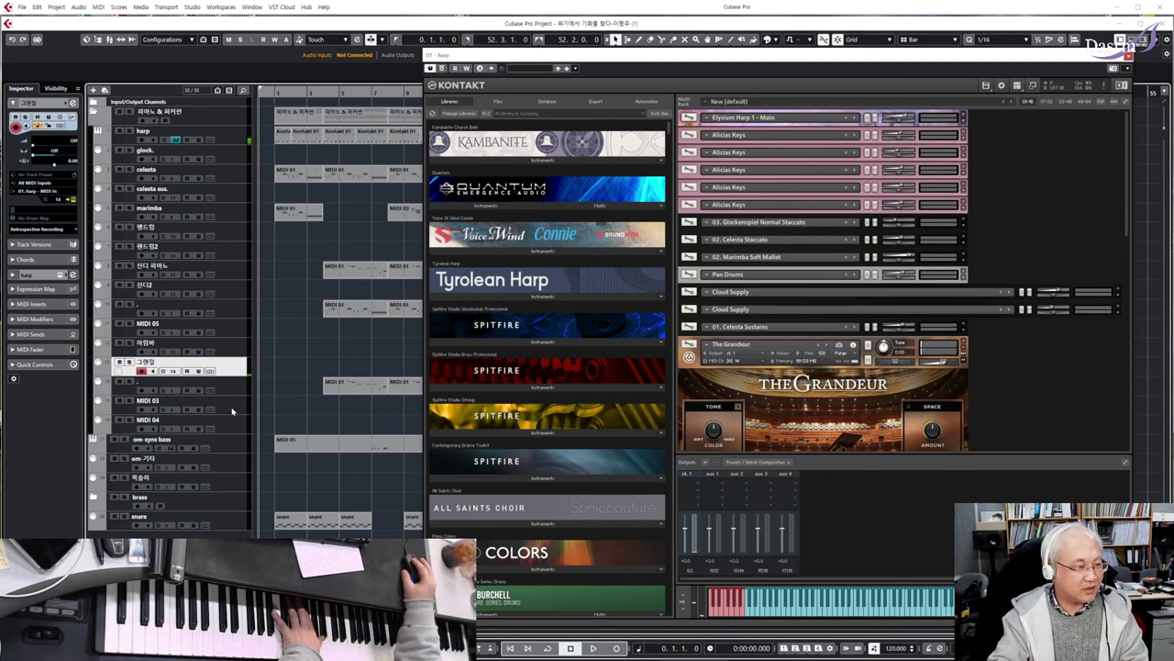
Step: Audition the "." track above MIDI 03 and view its Alicias Keys instrument in Kontakt, collapsing it again
{"action": "left_click", "coordinate": [228, 390]}
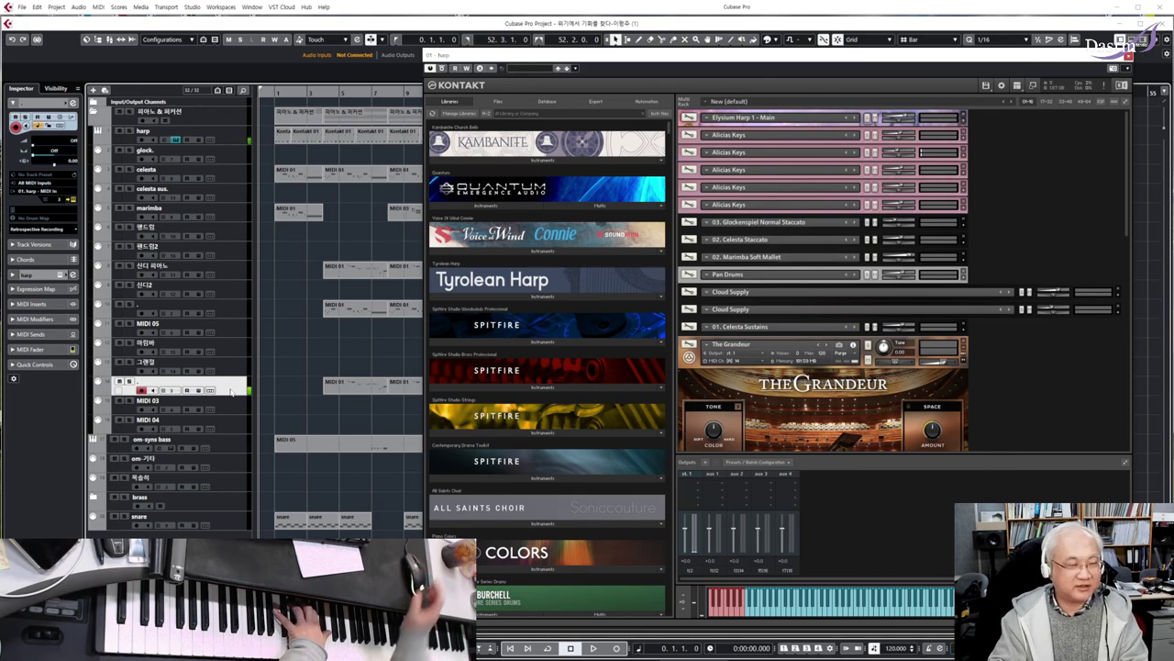
{"action": "left_click", "coordinate": [960, 152]}
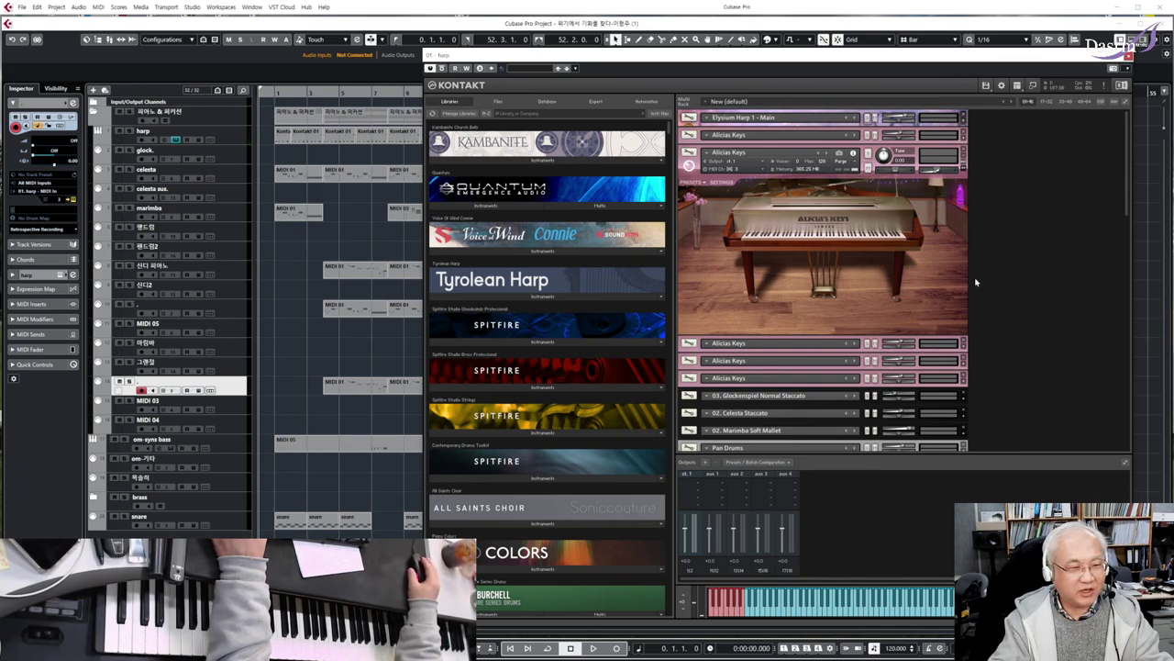
{"action": "left_click", "coordinate": [963, 157]}
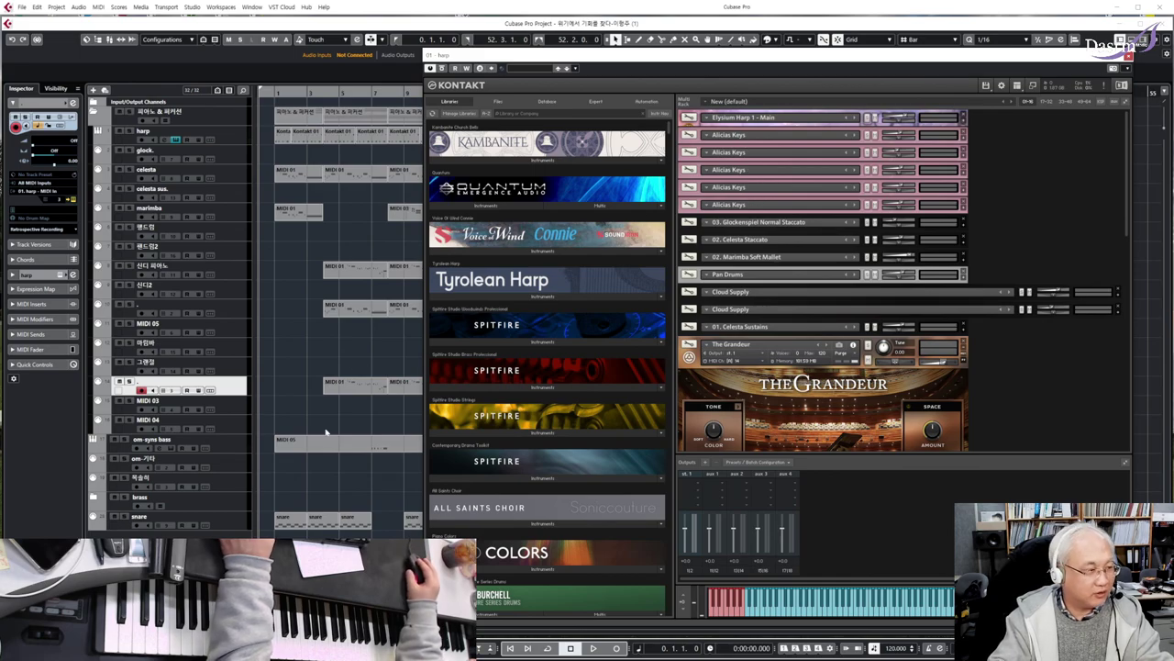
Step: Audition the om-syns bass and om-기타 tracks and select the track directly above brass
{"action": "left_click", "coordinate": [233, 449]}
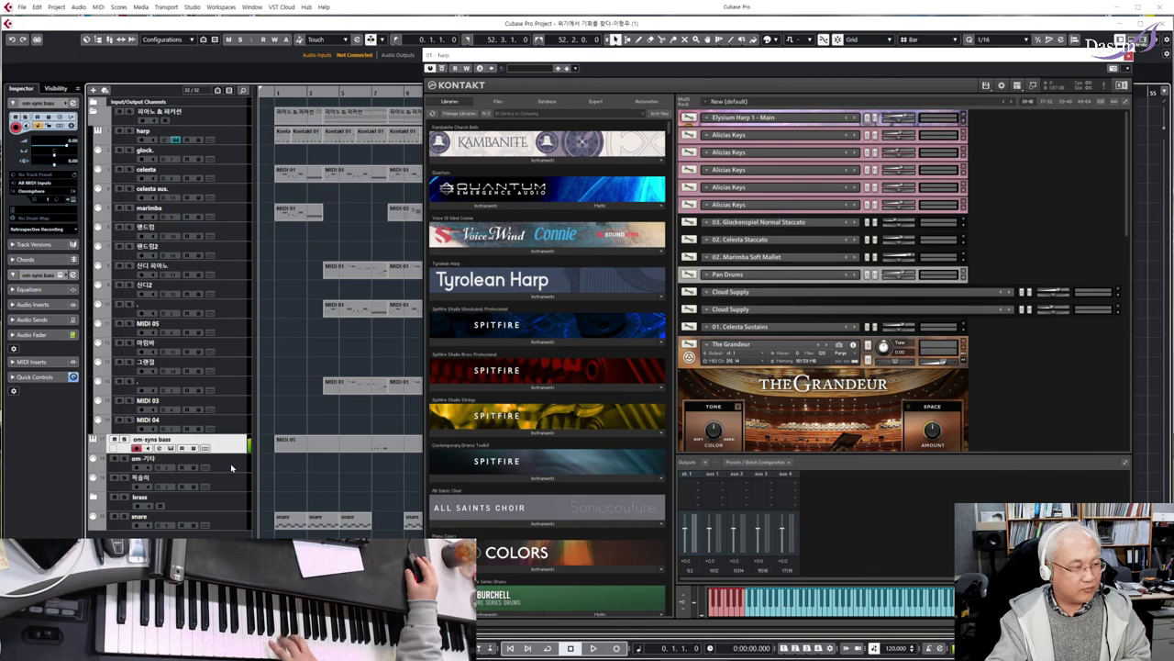
{"action": "left_click", "coordinate": [231, 468]}
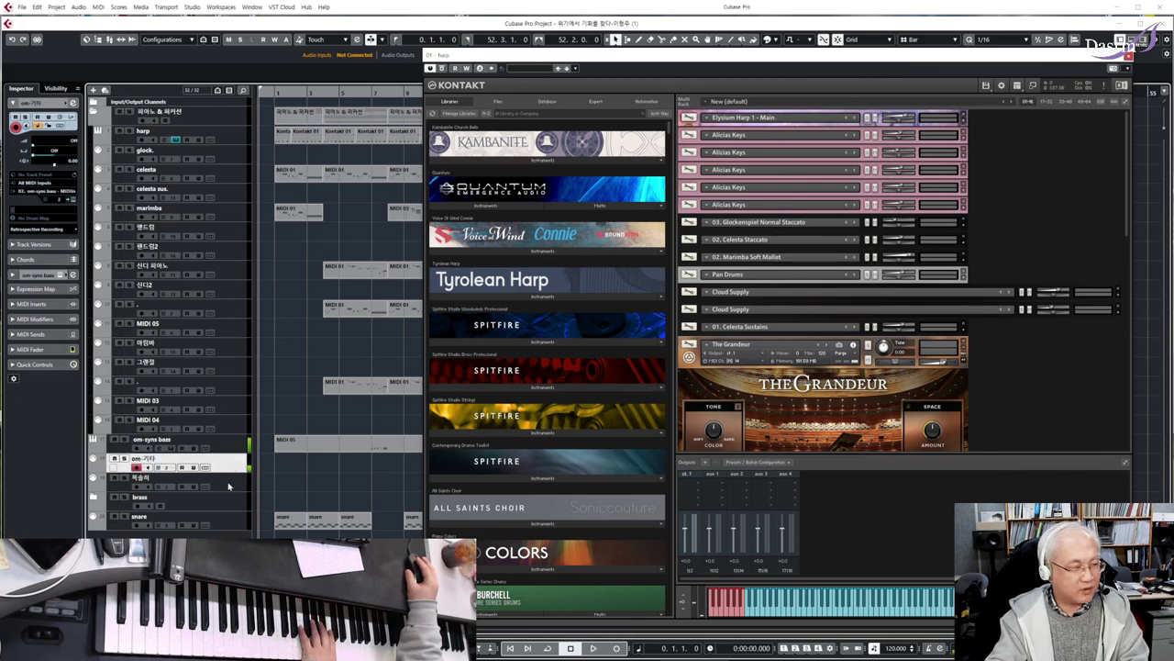
{"action": "left_click", "coordinate": [232, 486]}
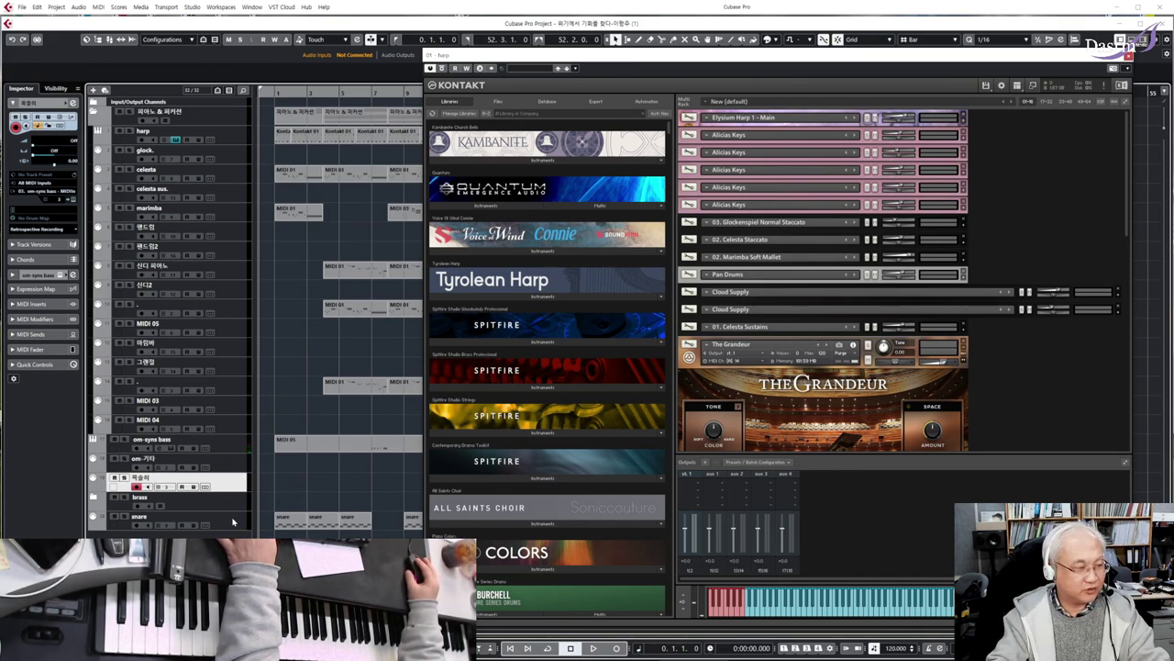
Step: Close the harp track's Kontakt window and close the 위기에서 기회를 찾다 project
{"action": "left_click", "coordinate": [1127, 57]}
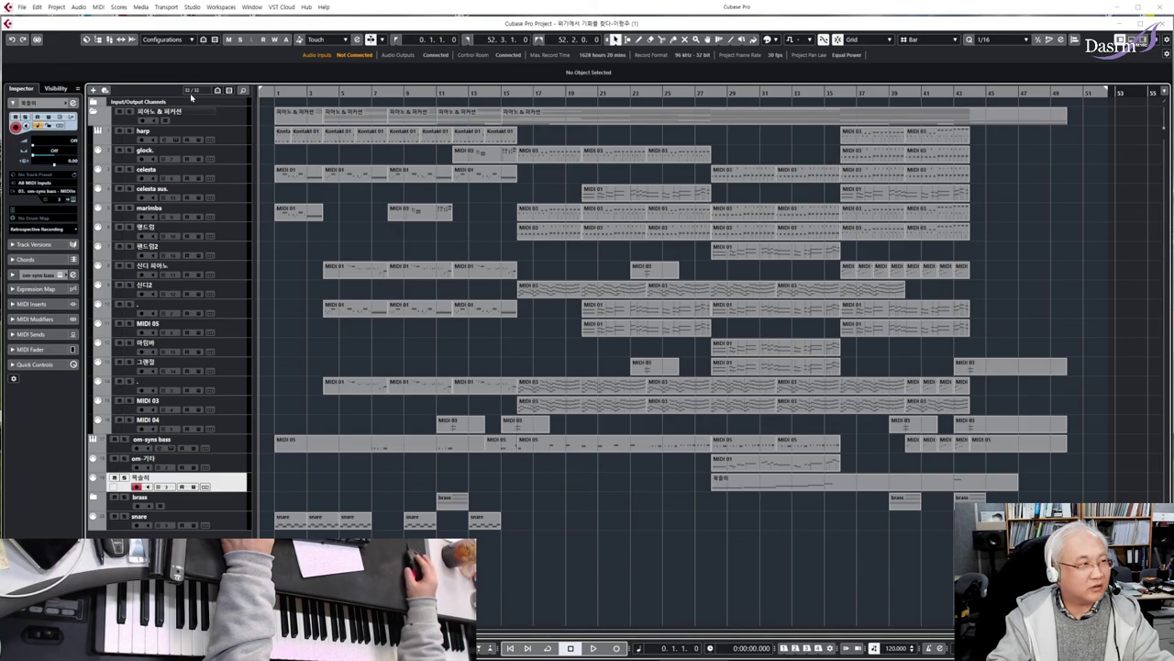
{"action": "left_click", "coordinate": [23, 7]}
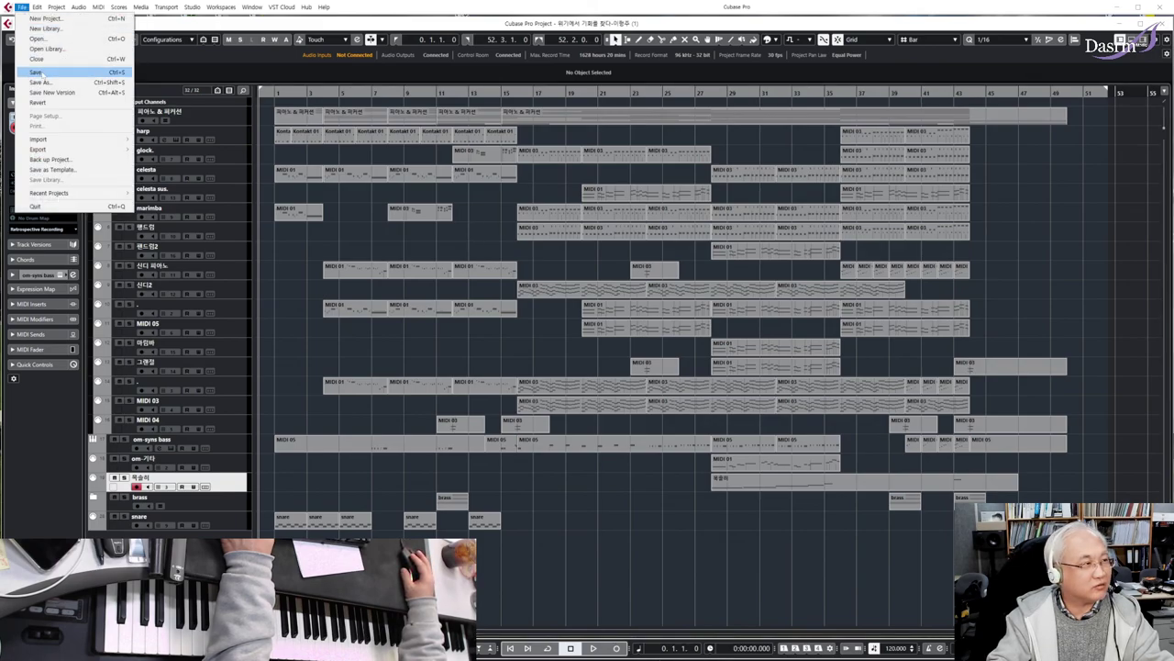
{"action": "left_click", "coordinate": [26, 7]}
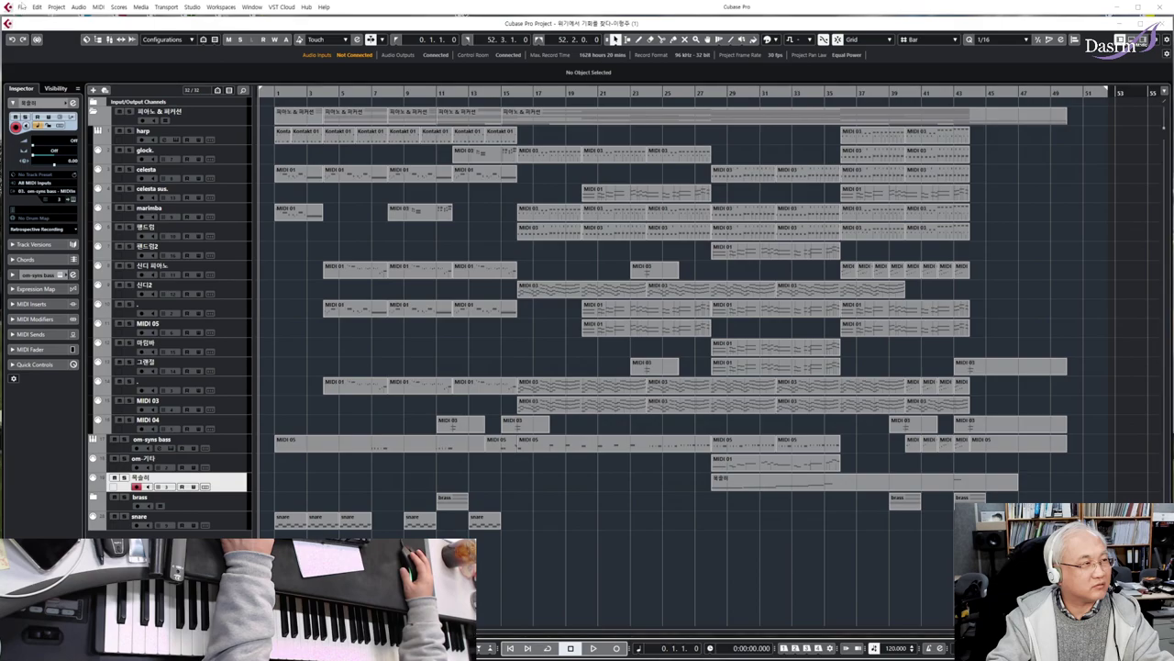
{"action": "left_click", "coordinate": [21, 8]}
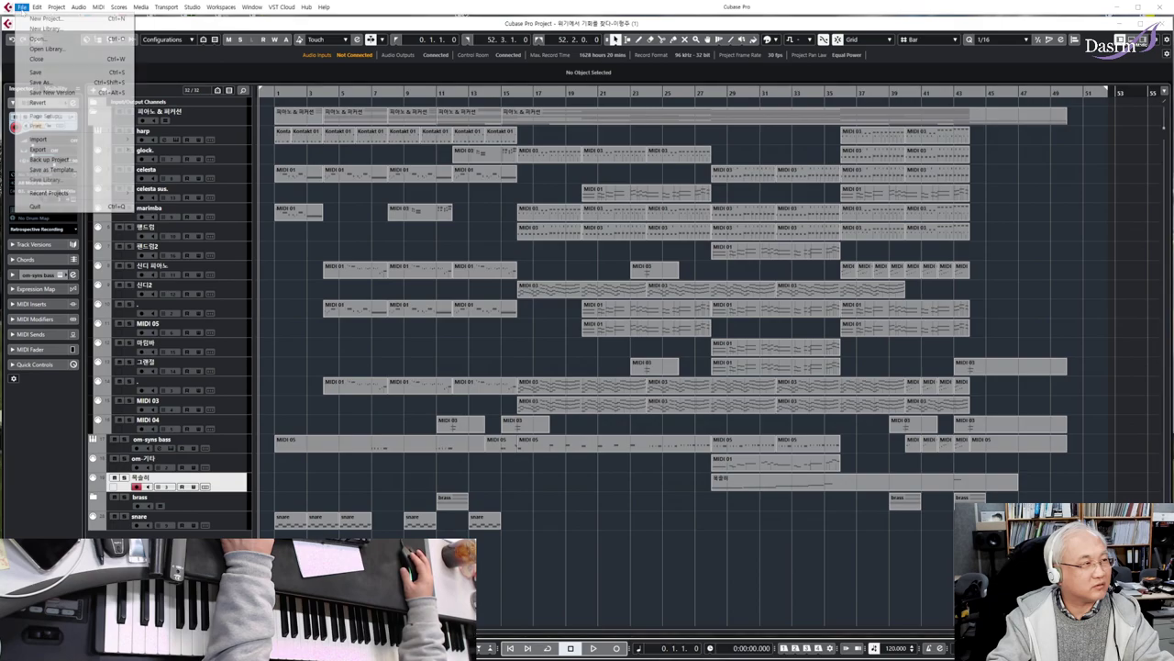
{"action": "left_click", "coordinate": [43, 61]}
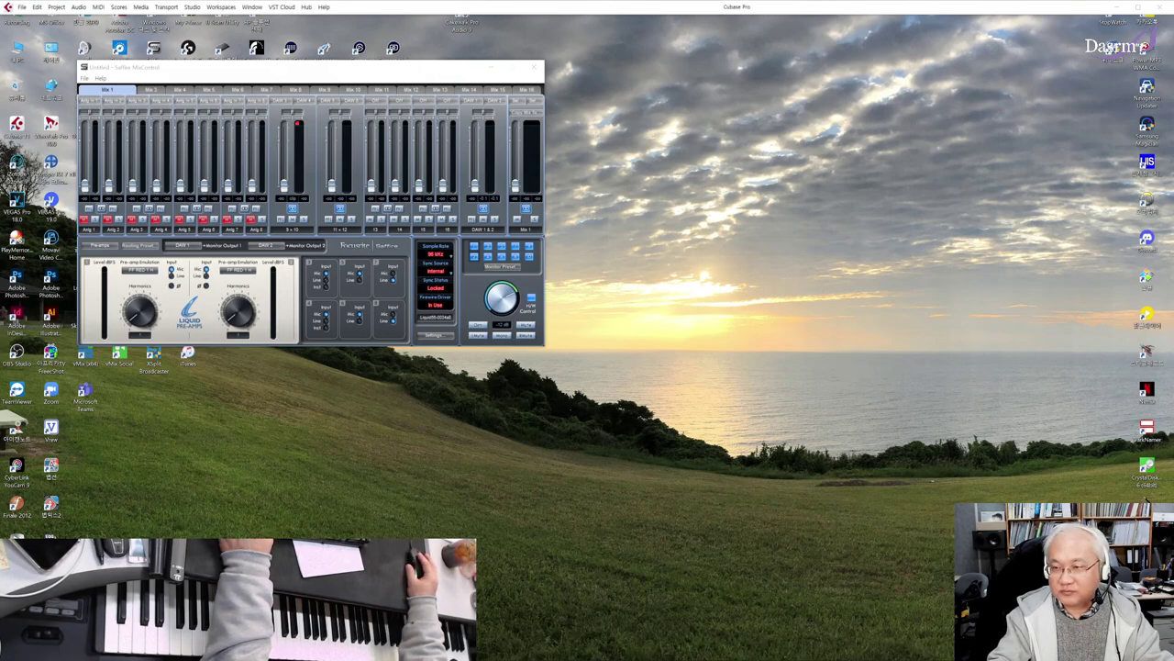
Step: Close the Saffire MixControl window and minimize Cubase to reveal the desktop
{"action": "left_click", "coordinate": [537, 66]}
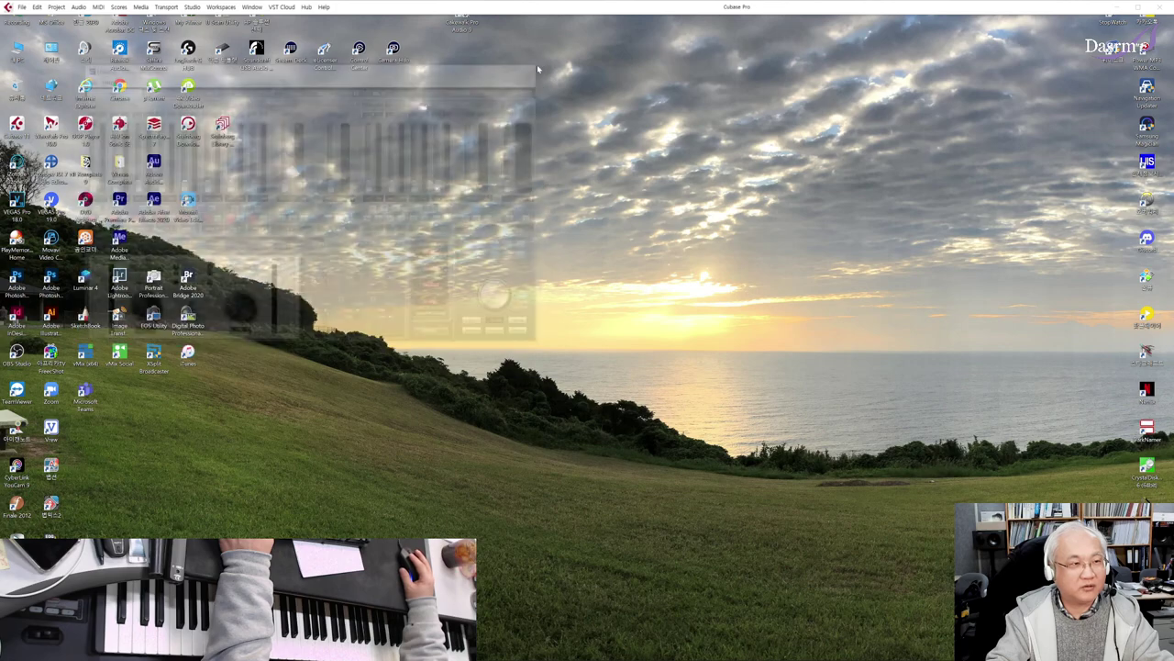
{"action": "left_click", "coordinate": [1118, 6]}
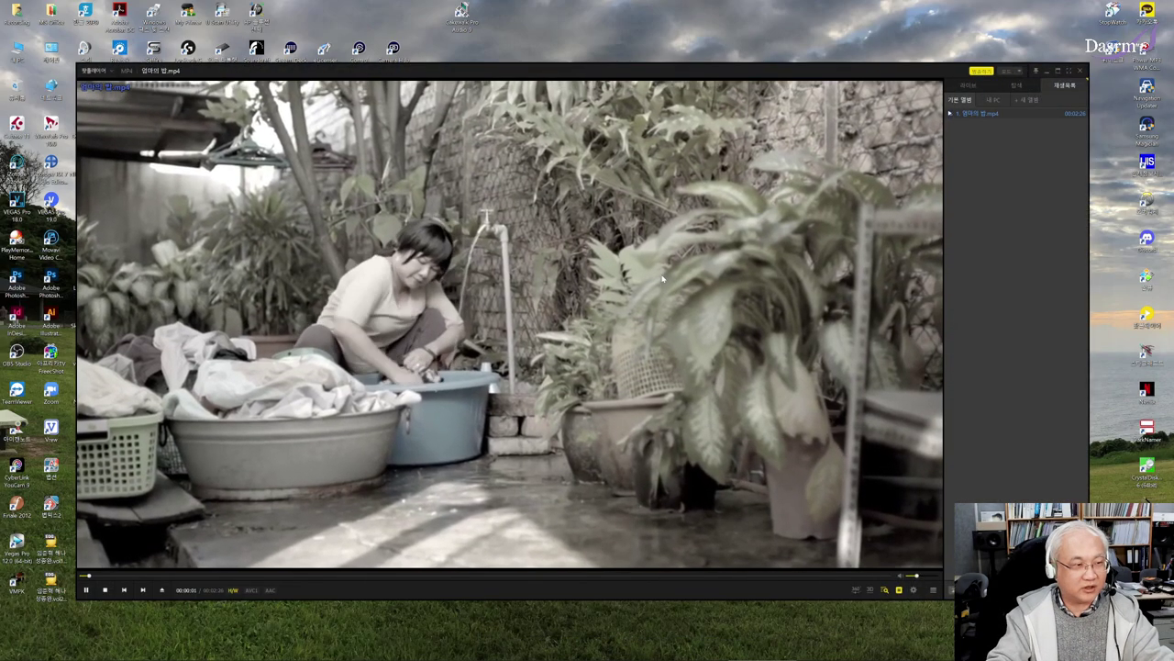
Step: View the 엄마의 밥 video full screen and adjust its playback volume to 98%
{"action": "double_click", "coordinate": [665, 279]}
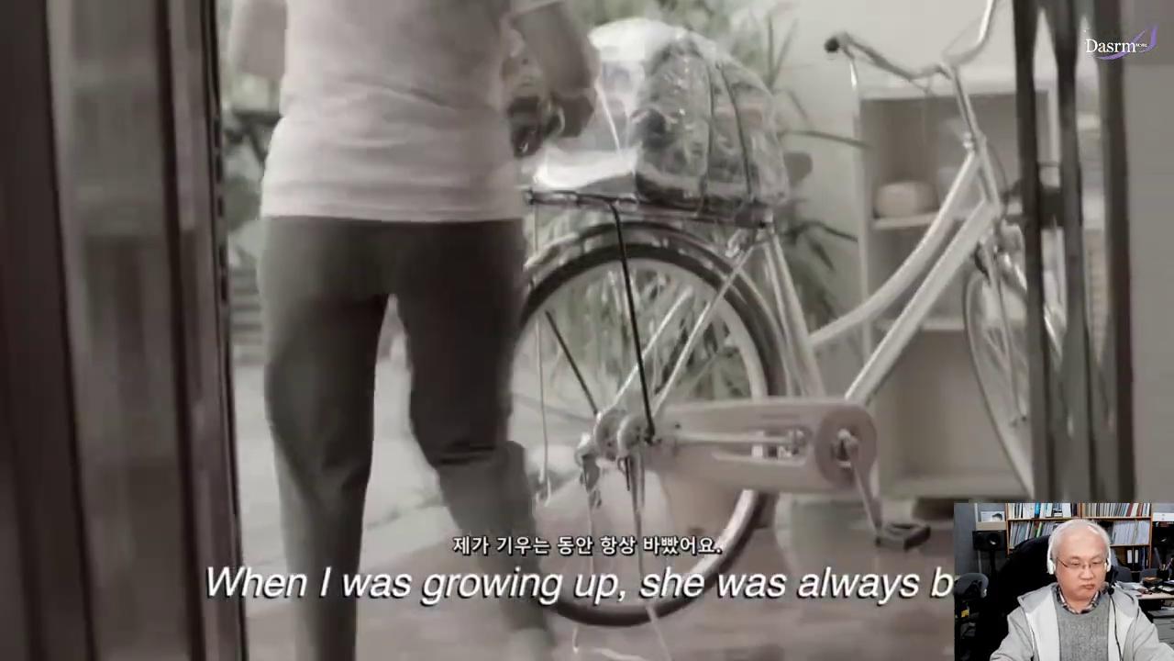
{"action": "scroll", "coordinate": [587, 330], "scroll_direction": "down", "scroll_amount": 2}
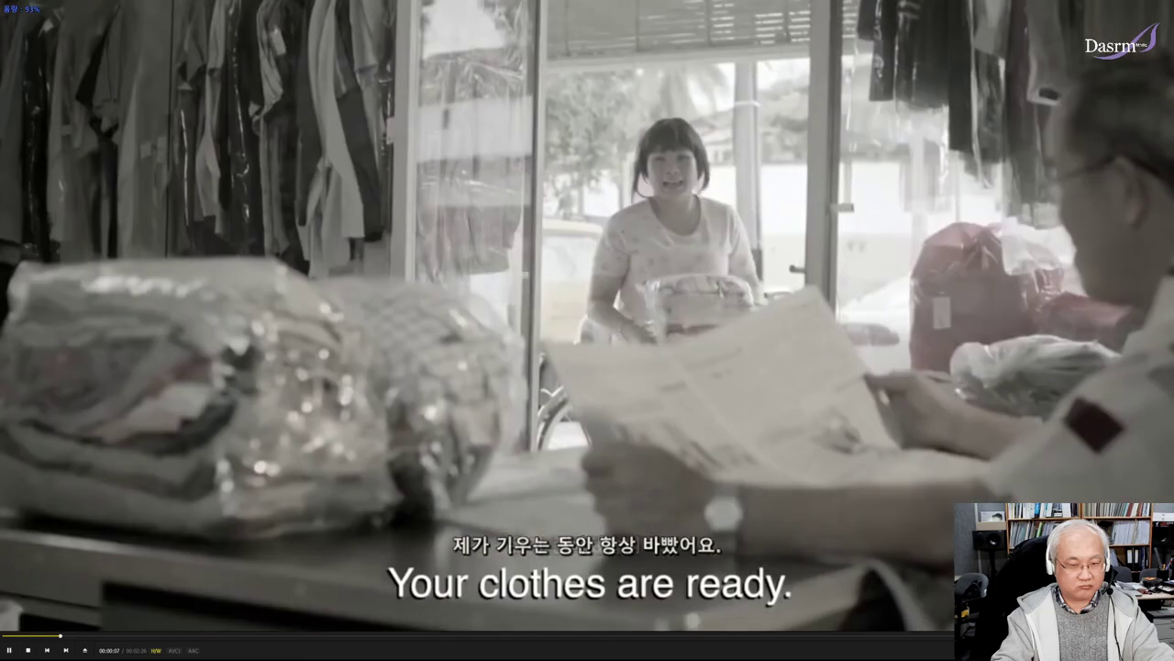
{"action": "scroll", "coordinate": [587, 330], "scroll_direction": "up", "scroll_amount": 1}
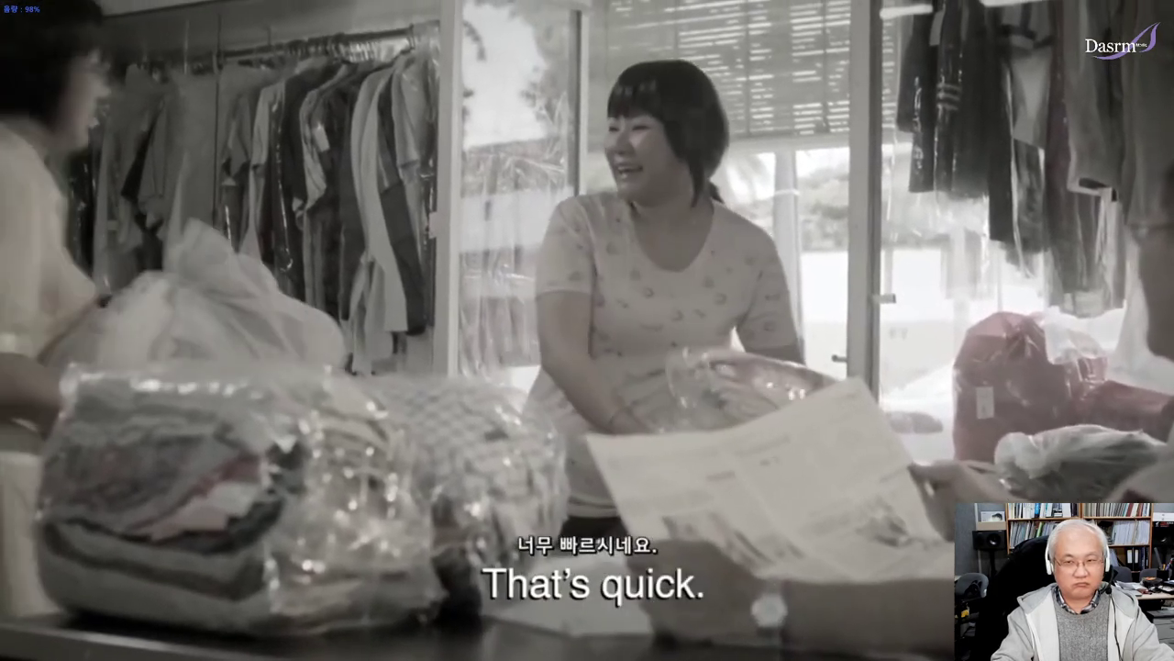
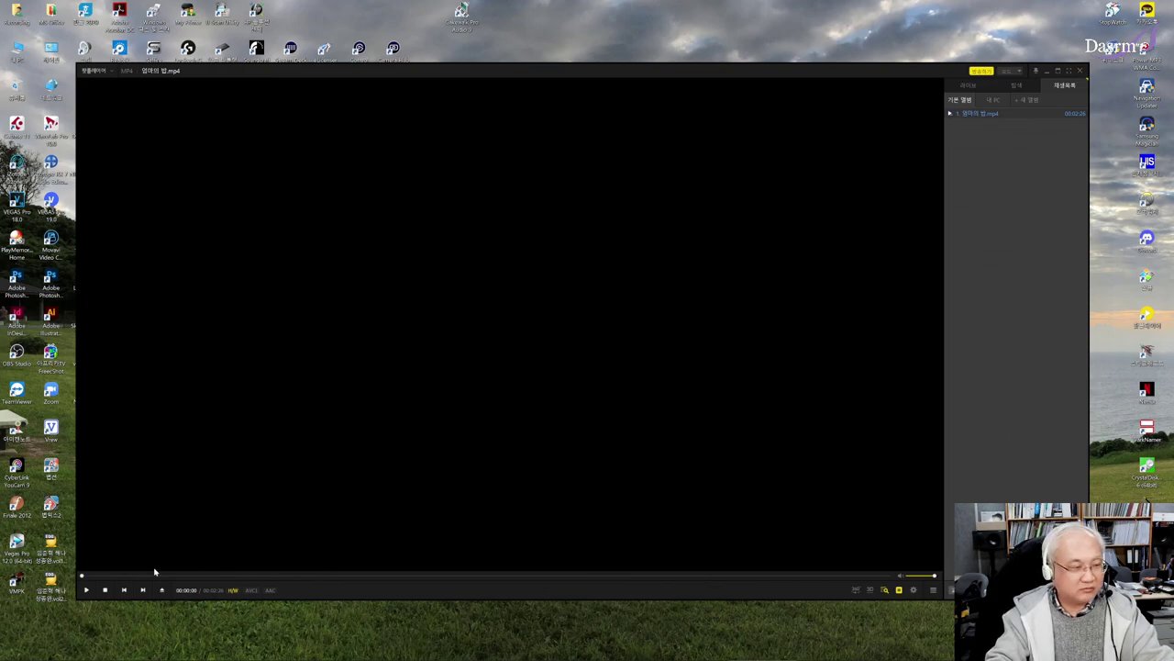
Step: Replay the video from the laundry delivery at 0:07, pause it, and skip ahead past the armchair scene at 1:11
{"action": "left_click", "coordinate": [87, 591]}
{"action": "left_click", "coordinate": [119, 576]}
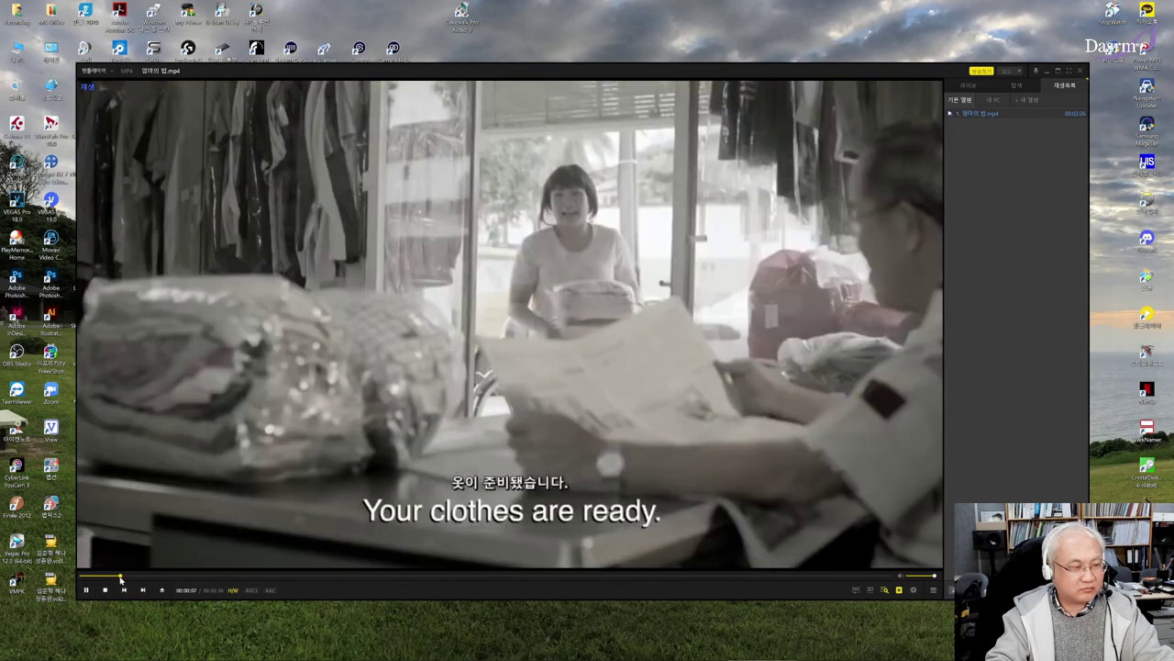
{"action": "key", "text": "space"}
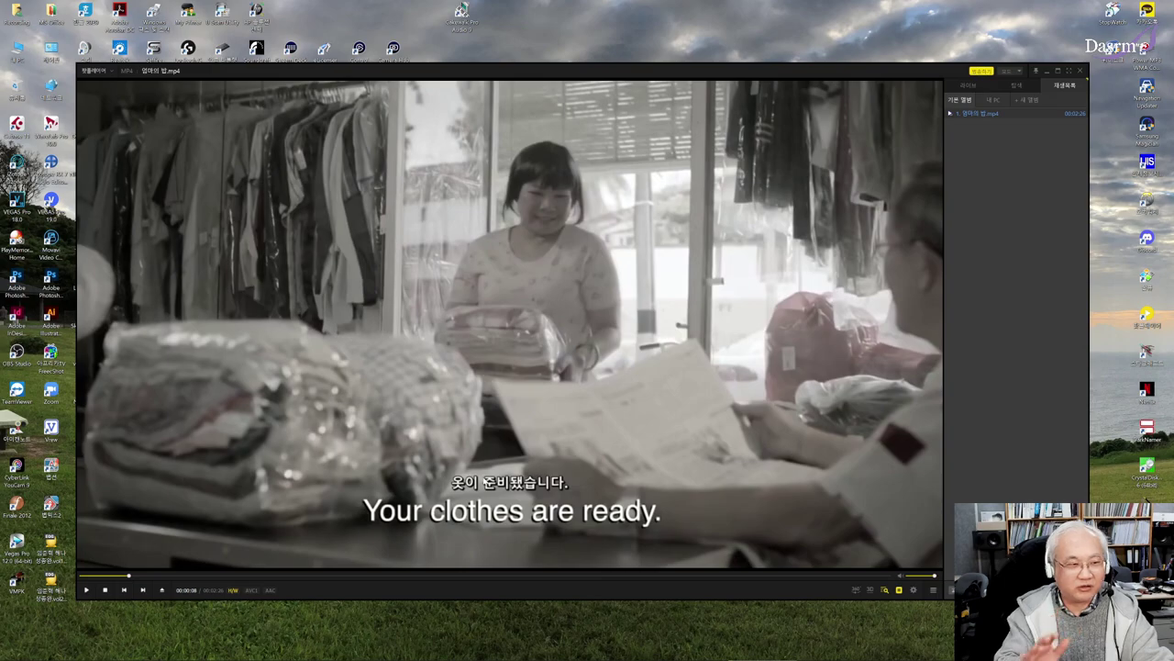
{"action": "left_click_drag", "start_coordinate": [170, 574], "coordinate": [476, 580]}
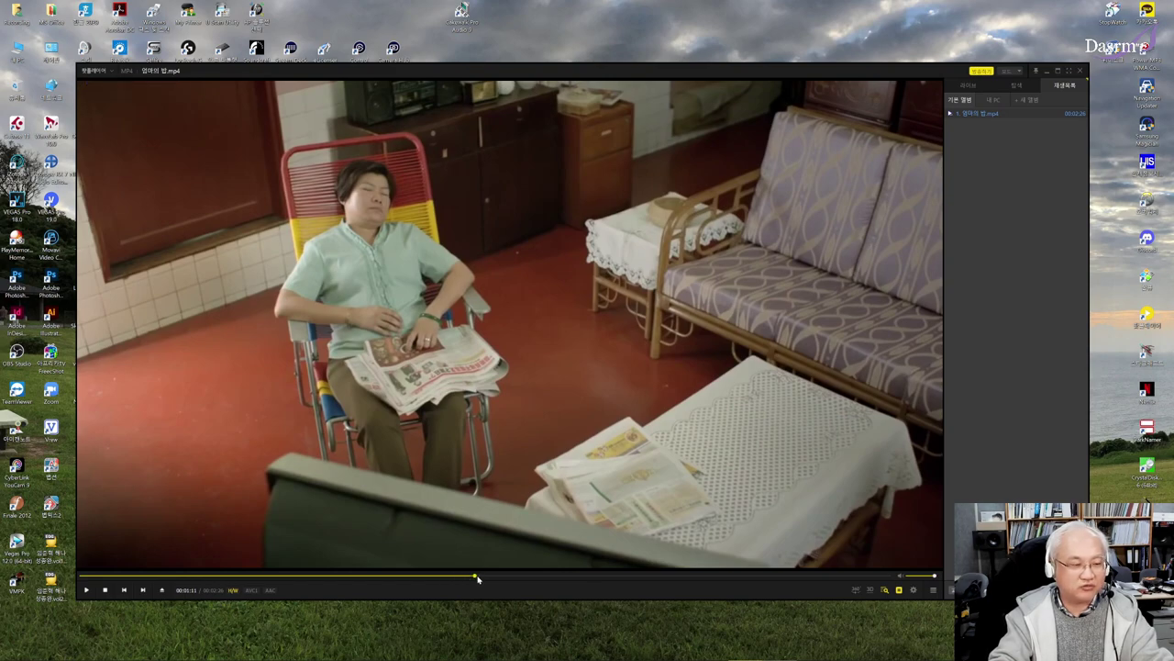
{"action": "left_click_drag", "start_coordinate": [477, 579], "coordinate": [547, 579]}
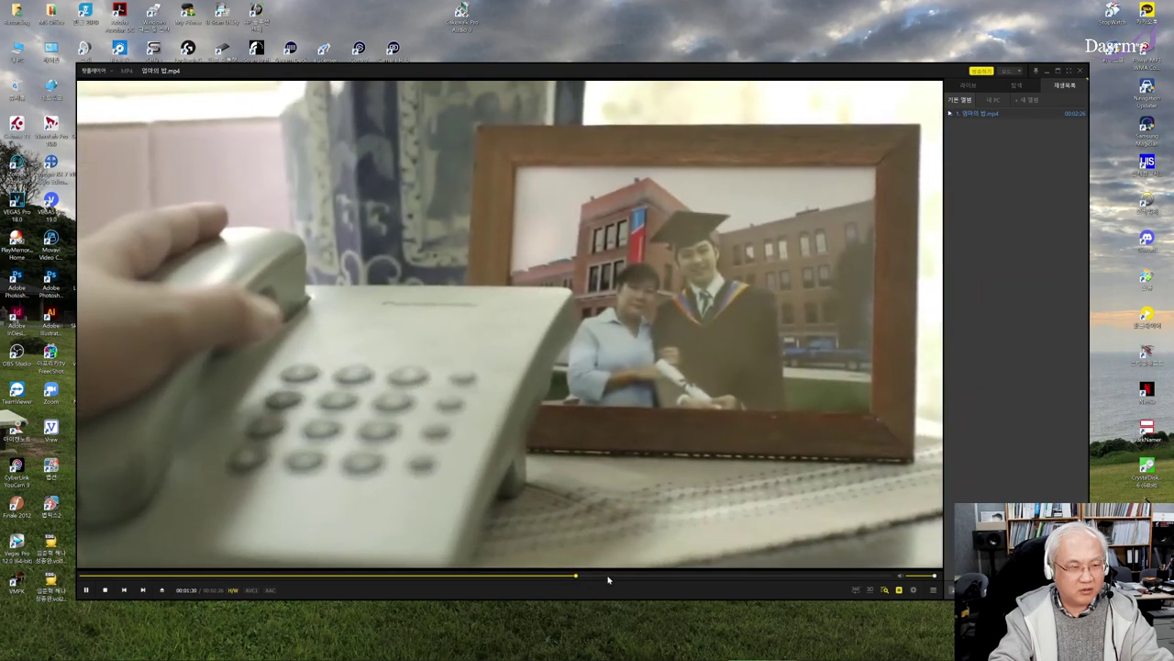
Step: Examine the phone call around 1:27 and the meal flashback around 1:39, continuing to the son's return home and pausing there
{"action": "left_click", "coordinate": [622, 575]}
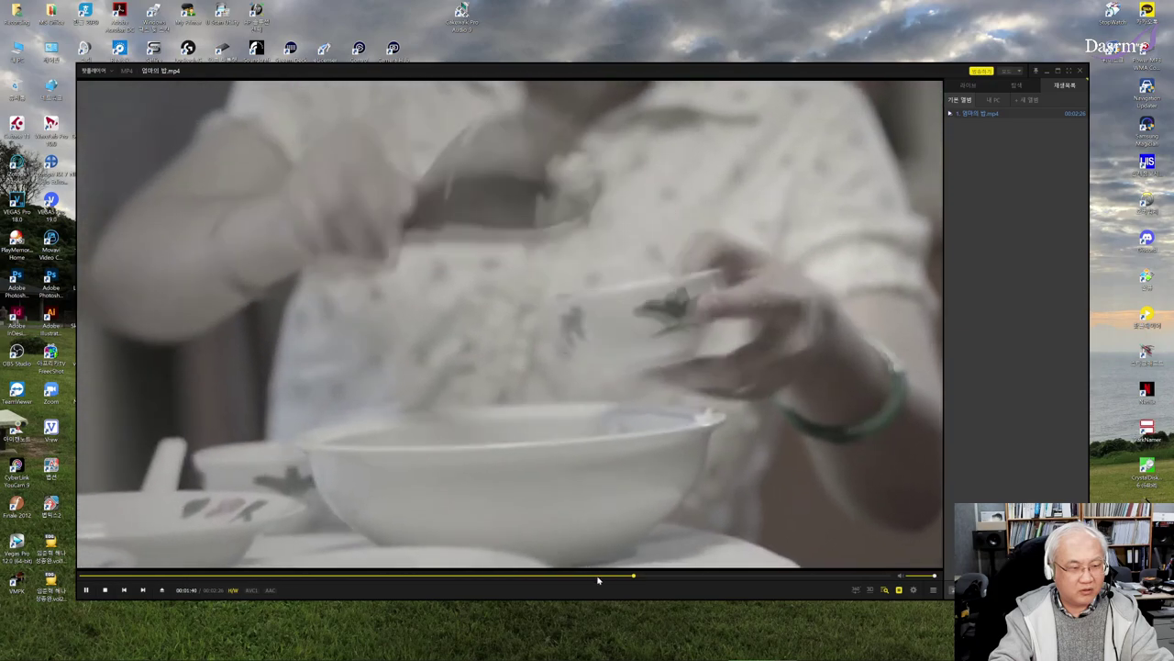
{"action": "left_click", "coordinate": [597, 577]}
{"action": "left_click", "coordinate": [565, 576]}
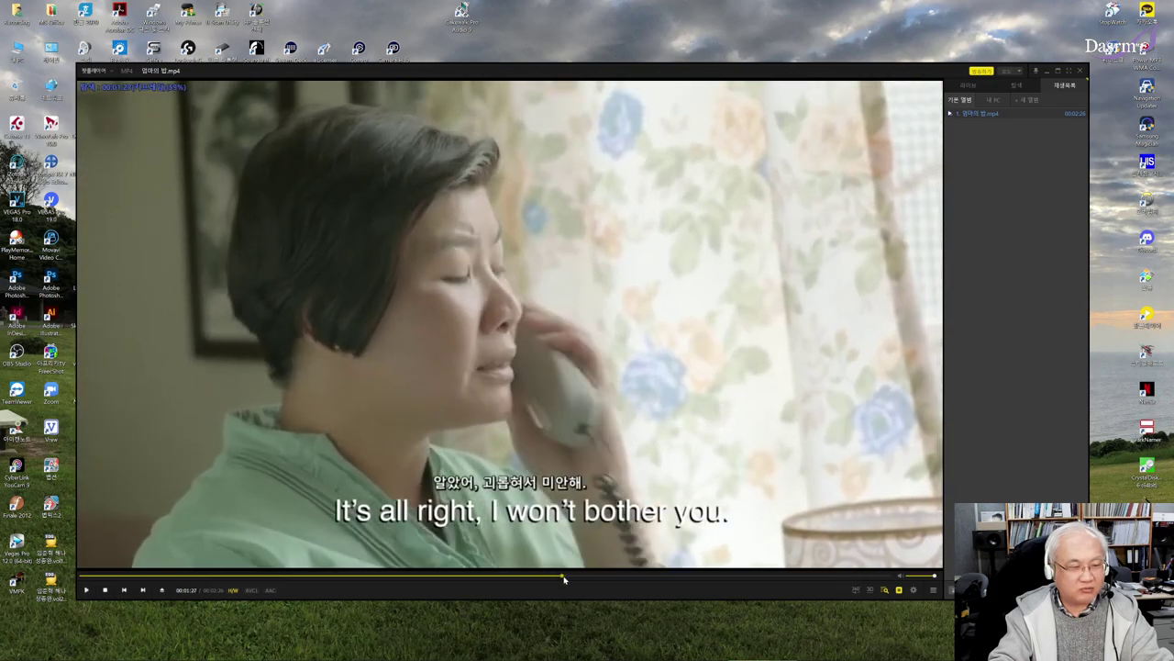
{"action": "left_click_drag", "start_coordinate": [564, 579], "coordinate": [627, 580]}
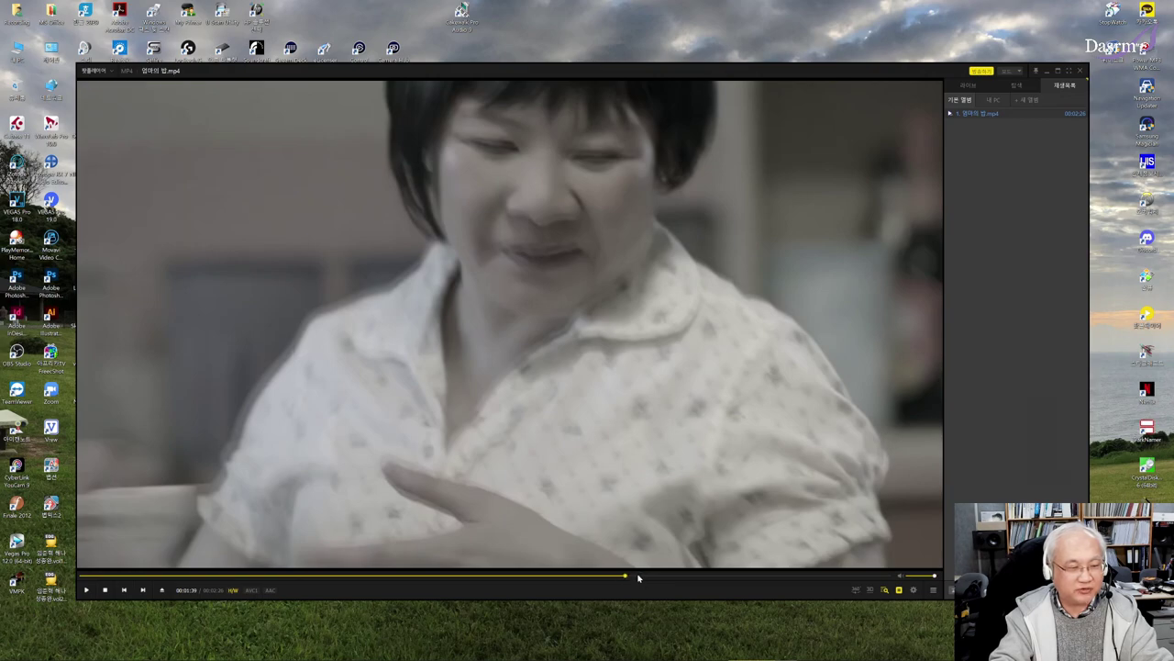
{"action": "left_click_drag", "start_coordinate": [670, 577], "coordinate": [727, 579]}
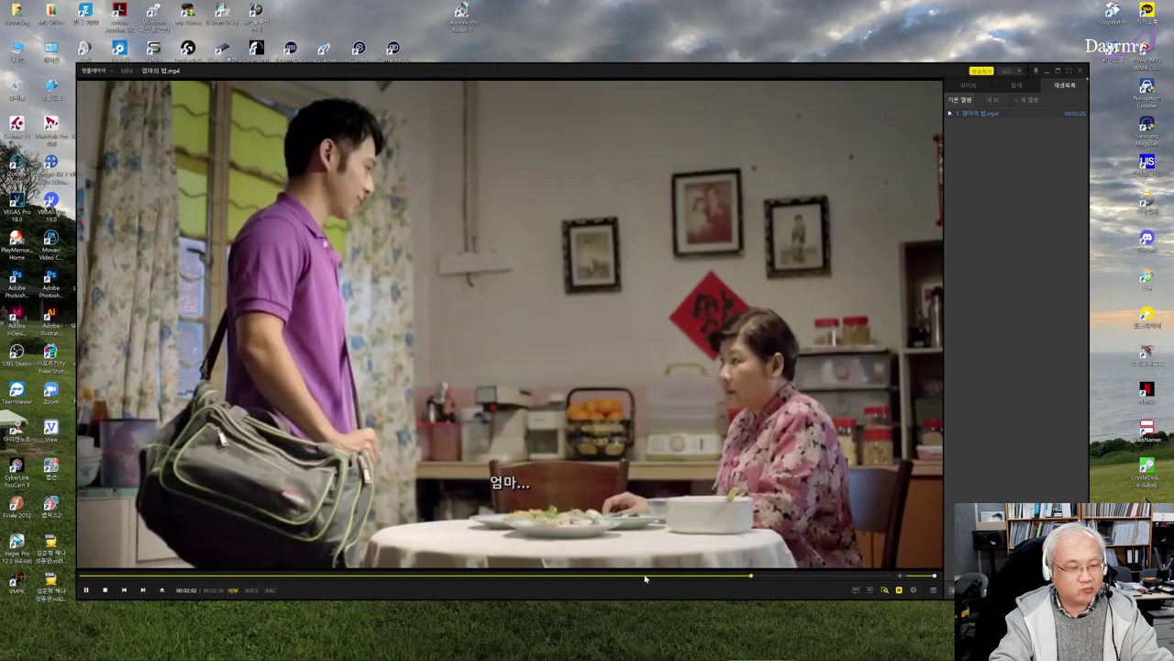
{"action": "key", "text": "space"}
Step: Go back through the scenes at 1:23, 0:47 and 0:53 to the mother's lone dinner at 0:56
{"action": "left_click_drag", "start_coordinate": [752, 578], "coordinate": [538, 574]}
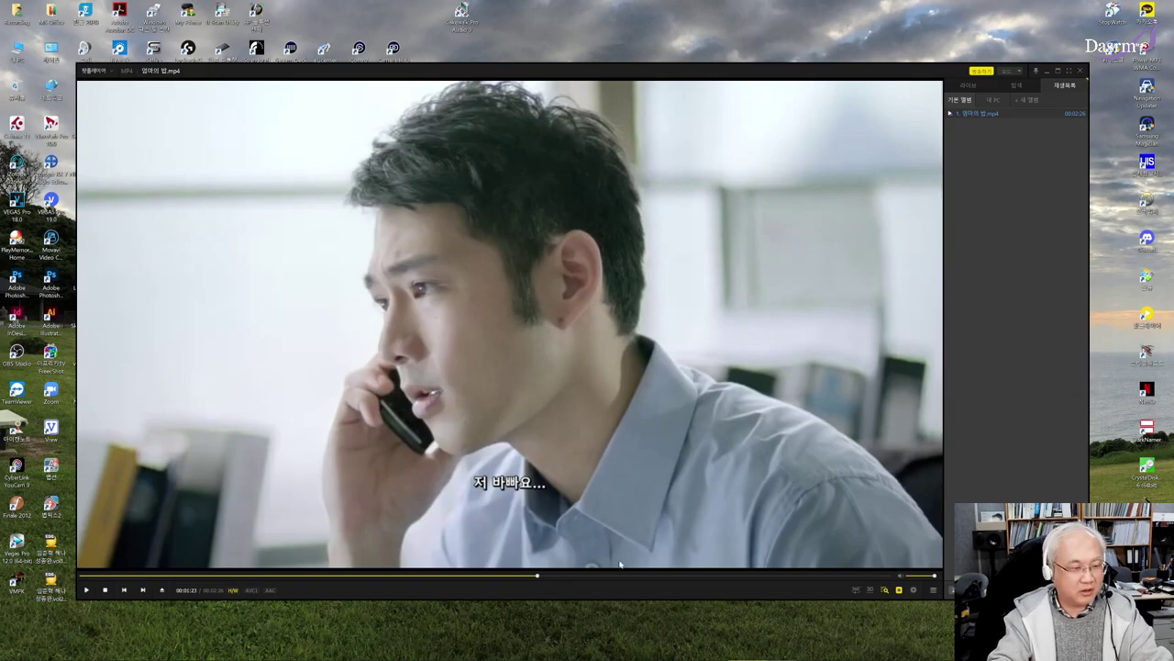
{"action": "left_click_drag", "start_coordinate": [542, 577], "coordinate": [337, 580]}
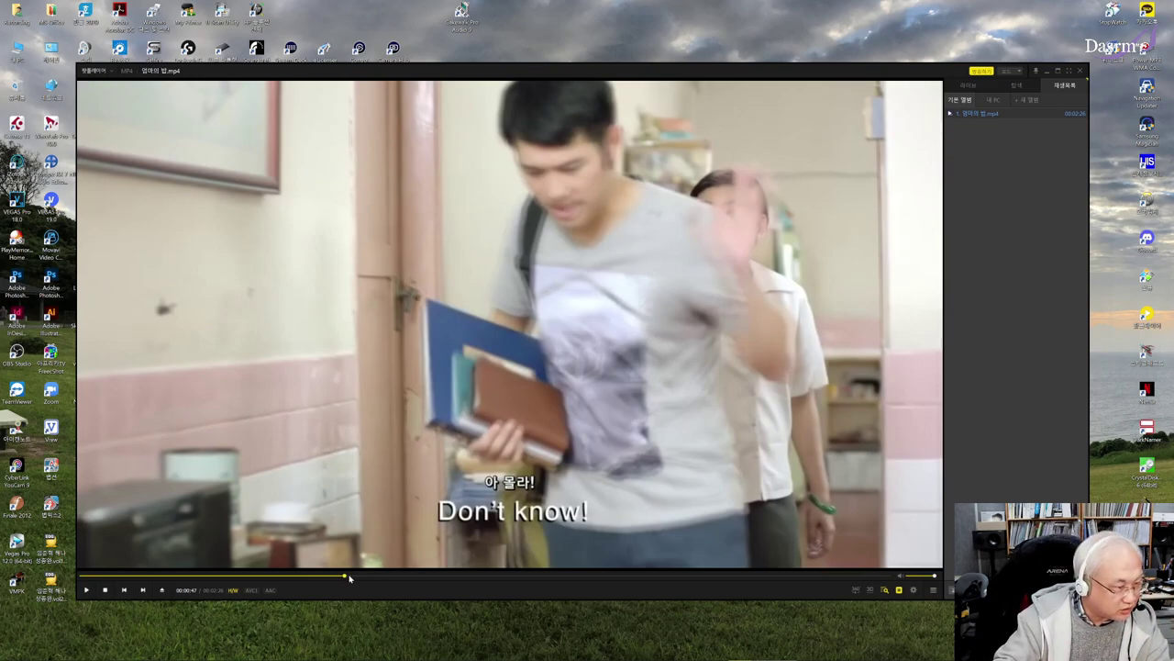
{"action": "left_click_drag", "start_coordinate": [349, 578], "coordinate": [377, 577]}
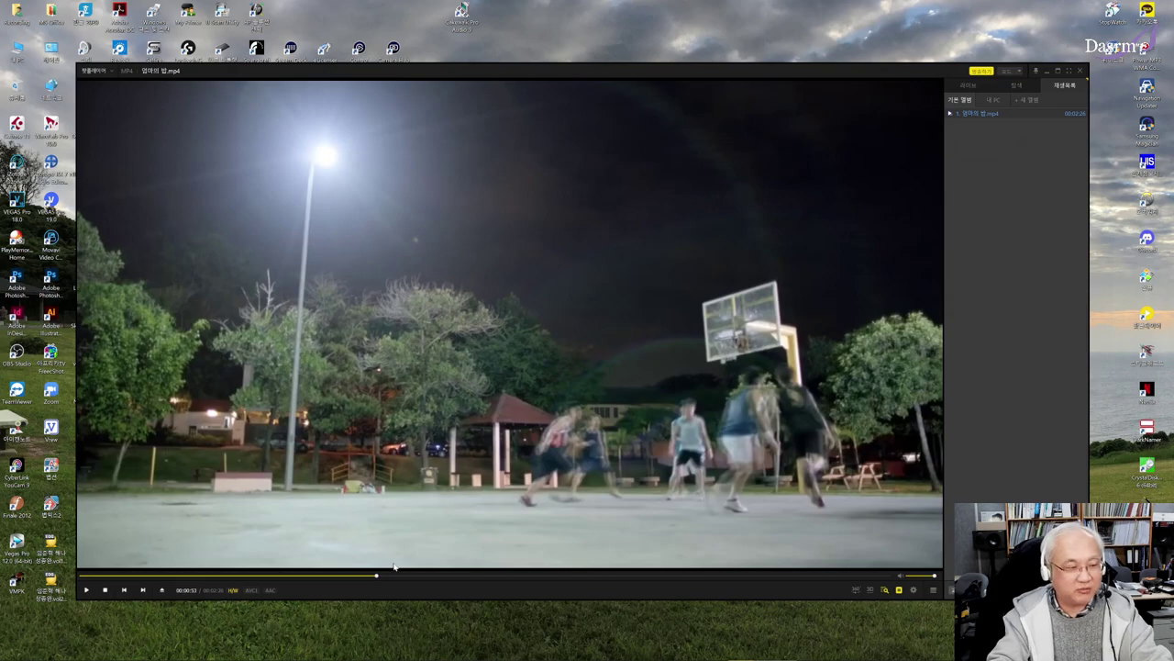
{"action": "mouse_move", "coordinate": [375, 578]}
{"action": "left_mouse_down"}
{"action": "mouse_move", "coordinate": [412, 578]}
{"action": "mouse_move", "coordinate": [382, 578]}
{"action": "mouse_move", "coordinate": [402, 581]}
{"action": "mouse_move", "coordinate": [392, 578]}
{"action": "left_mouse_up"}
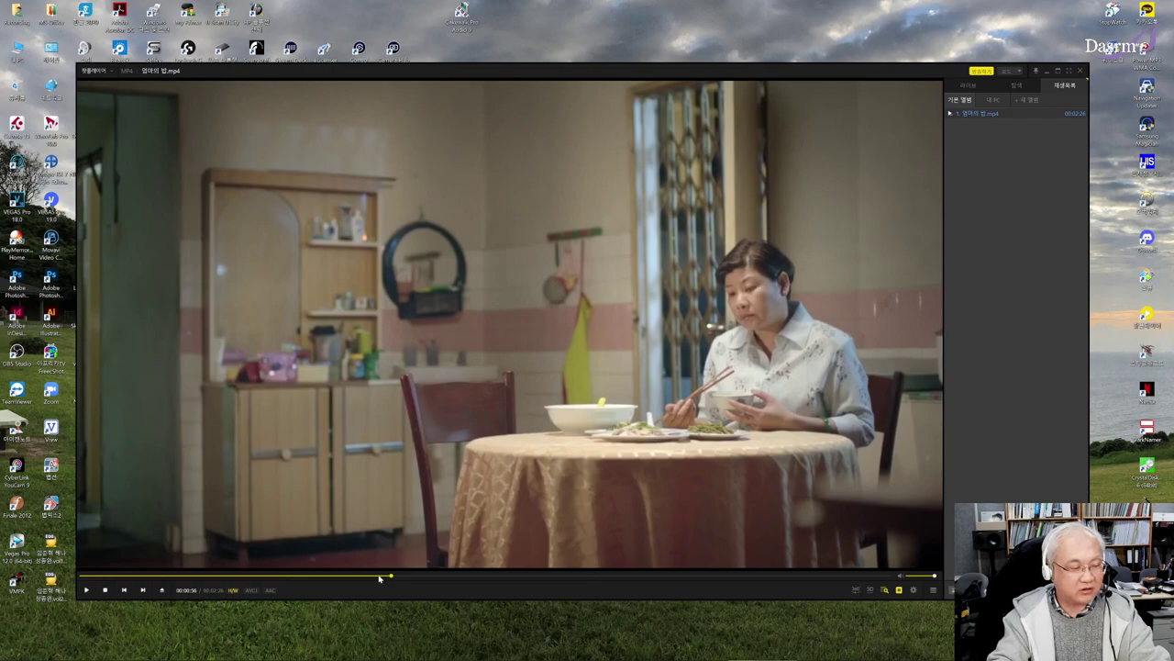
Step: Replay the transition into the office scene, pause at 0:59, and close the video player
{"action": "left_click", "coordinate": [379, 578]}
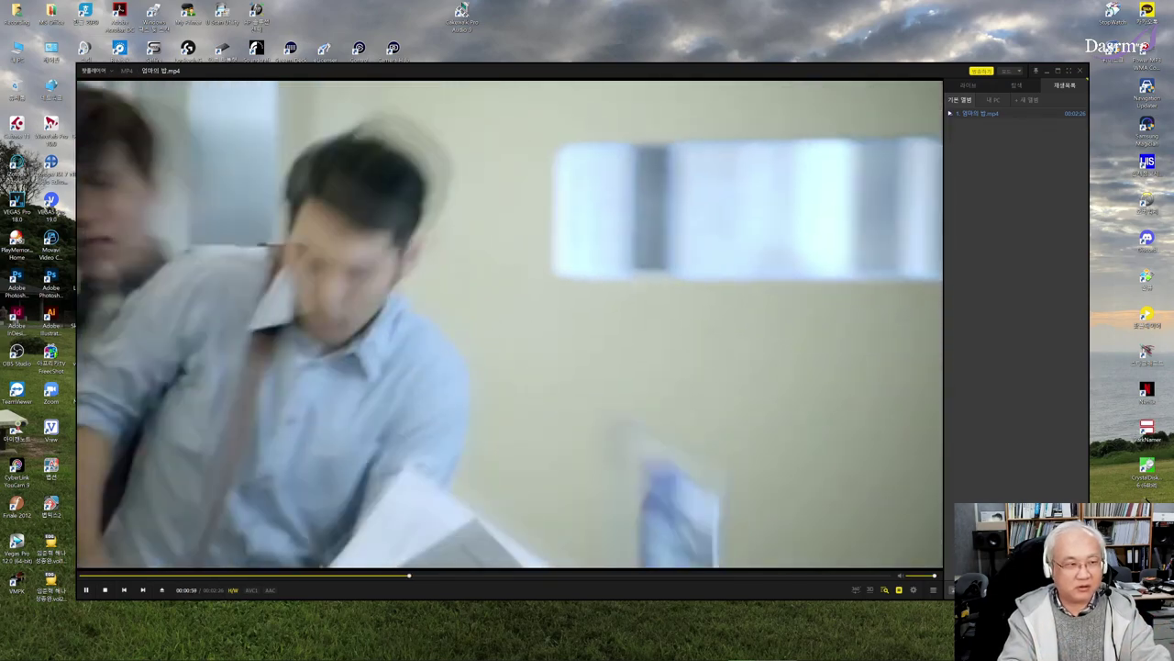
{"action": "key", "text": "space"}
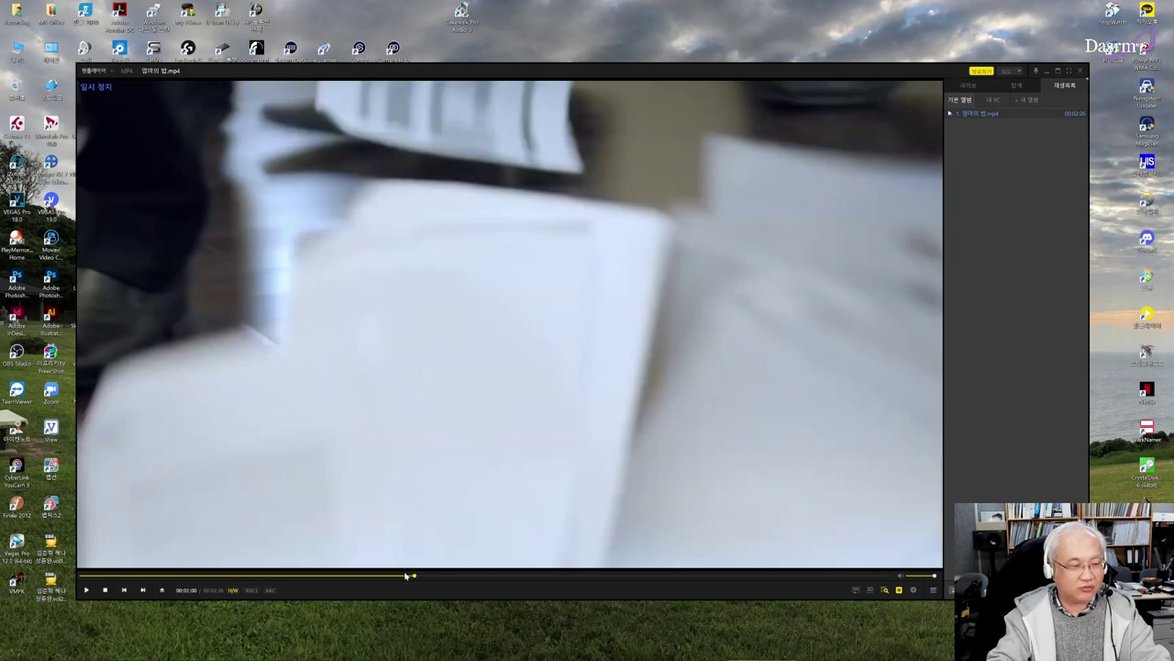
{"action": "left_click_drag", "start_coordinate": [405, 576], "coordinate": [408, 578]}
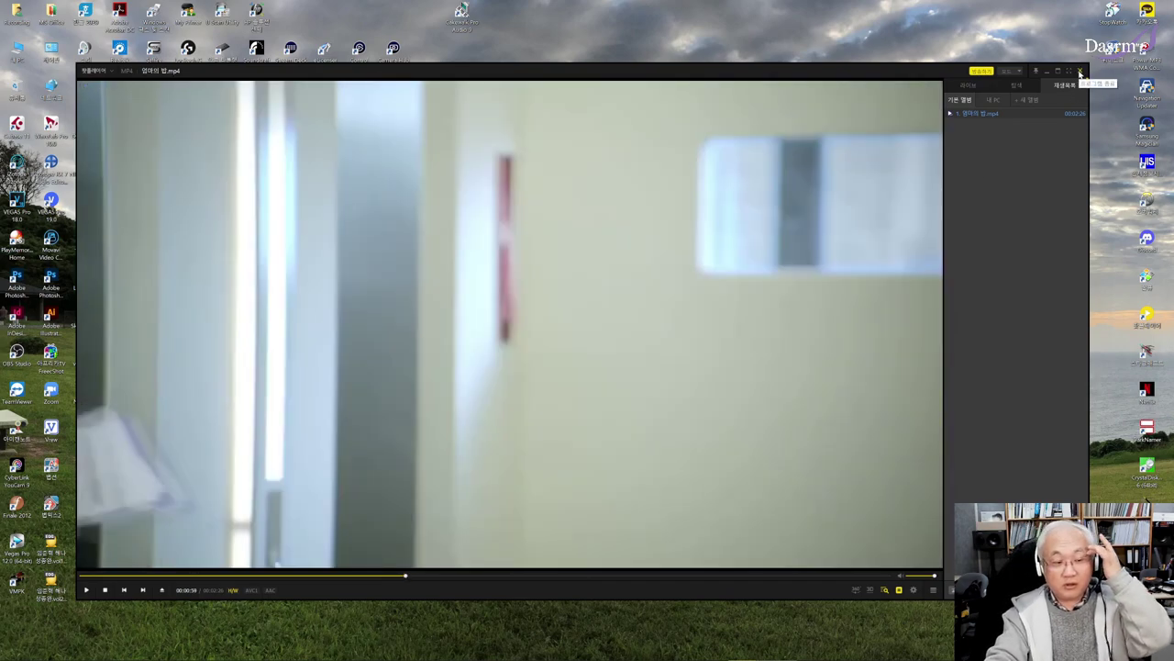
{"action": "left_click", "coordinate": [1080, 72]}
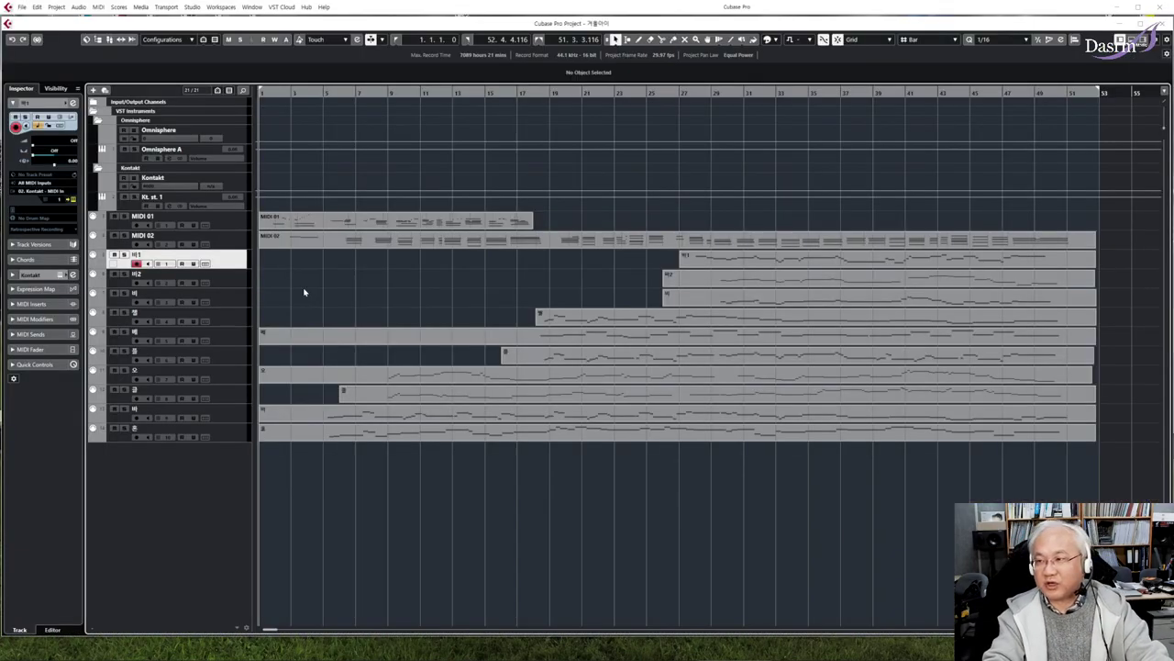
Step: Play the Cubase arrangement from bar 1 to the end and bring the whole song into view
{"action": "key", "text": "space"}
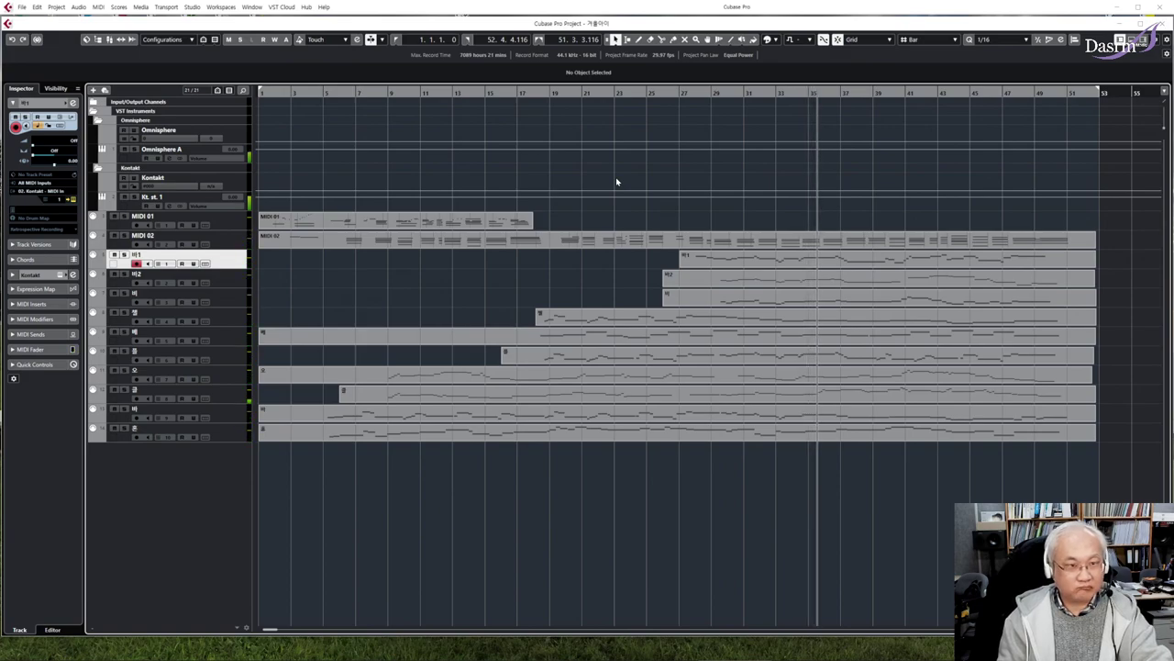
{"action": "key", "text": "h"}
{"action": "key", "text": "h"}
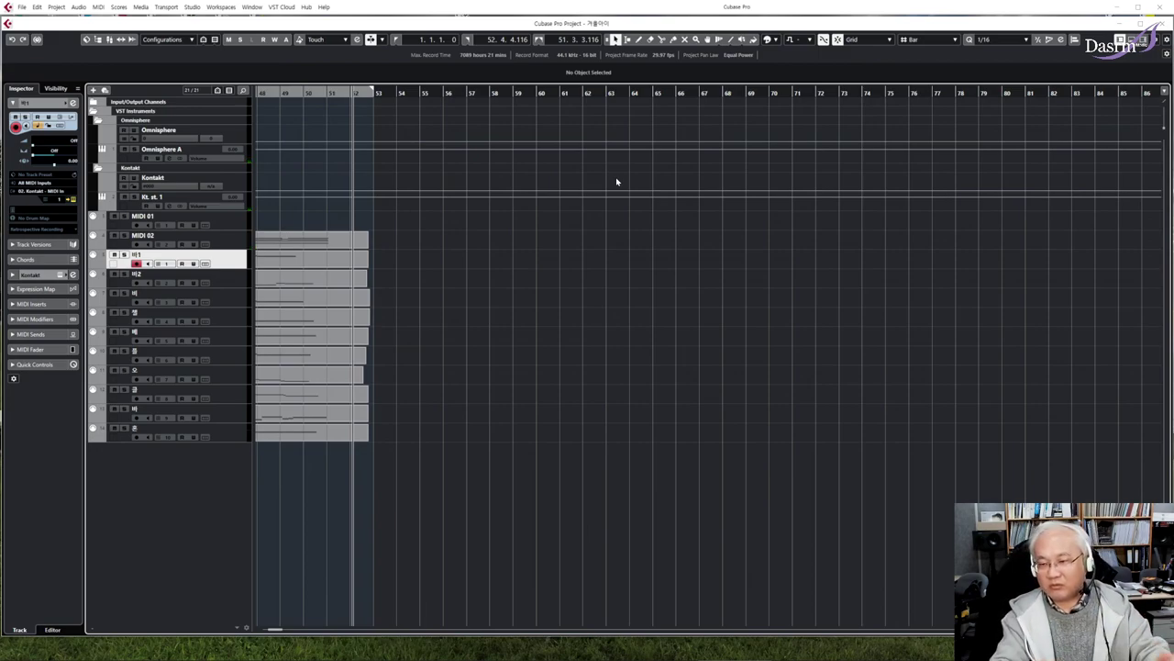
{"action": "left_click_drag", "start_coordinate": [275, 630], "coordinate": [266, 630]}
{"action": "key", "text": "g"}
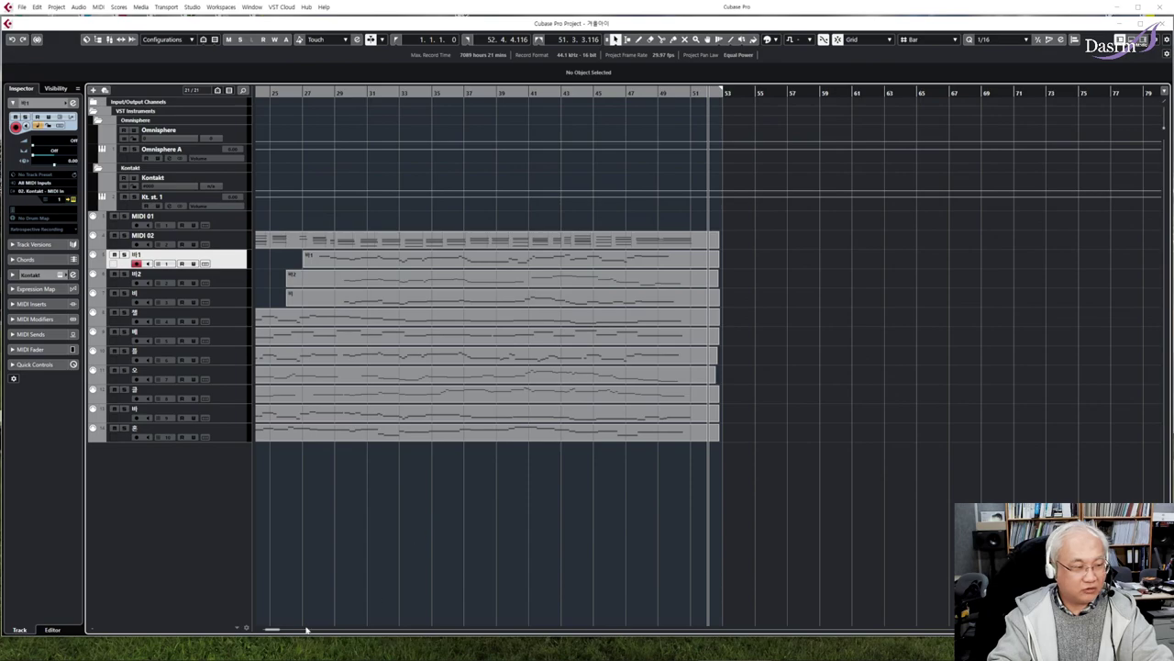
{"action": "left_click_drag", "start_coordinate": [273, 630], "coordinate": [268, 630]}
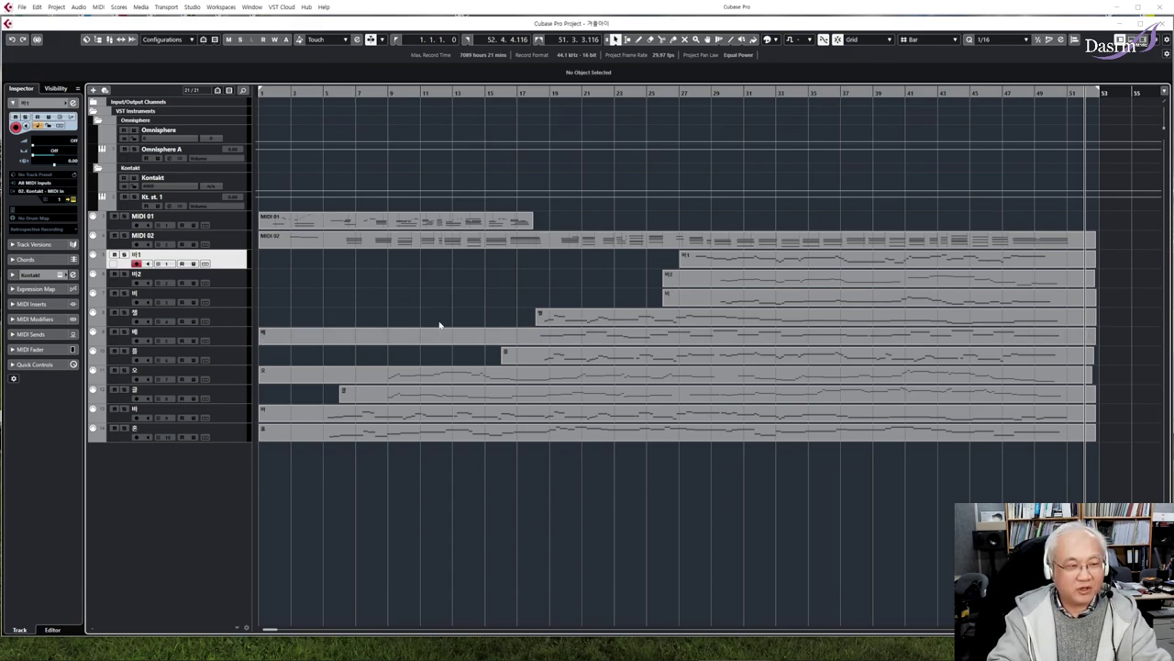
Step: Place the playback cursor at bar 5 and highlight all instrument parts below MIDI 02, clearing the selection again
{"action": "left_click_drag", "start_coordinate": [1093, 496], "coordinate": [491, 267]}
{"action": "left_click", "coordinate": [491, 271]}
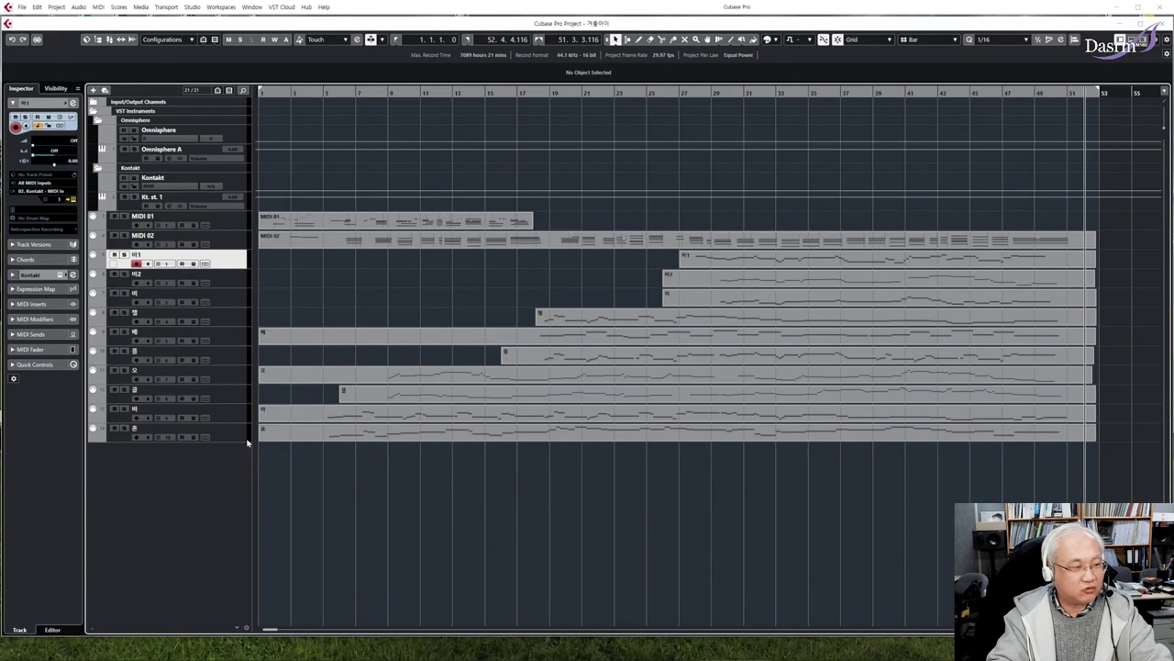
{"action": "left_click", "coordinate": [242, 433]}
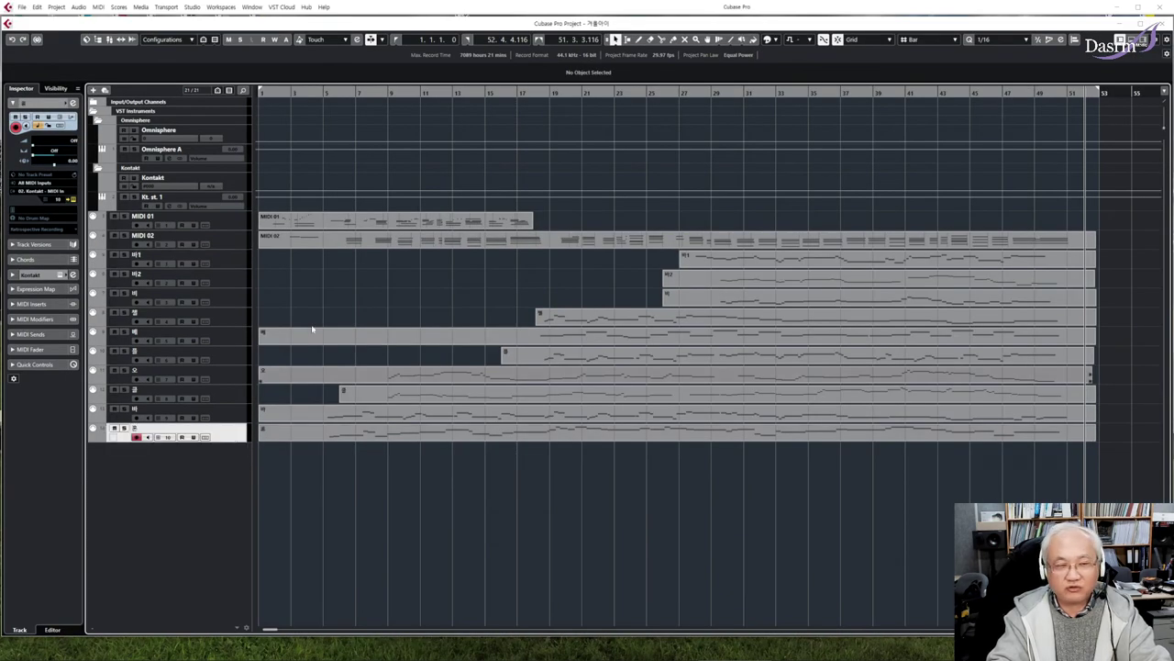
{"action": "left_click", "coordinate": [322, 93]}
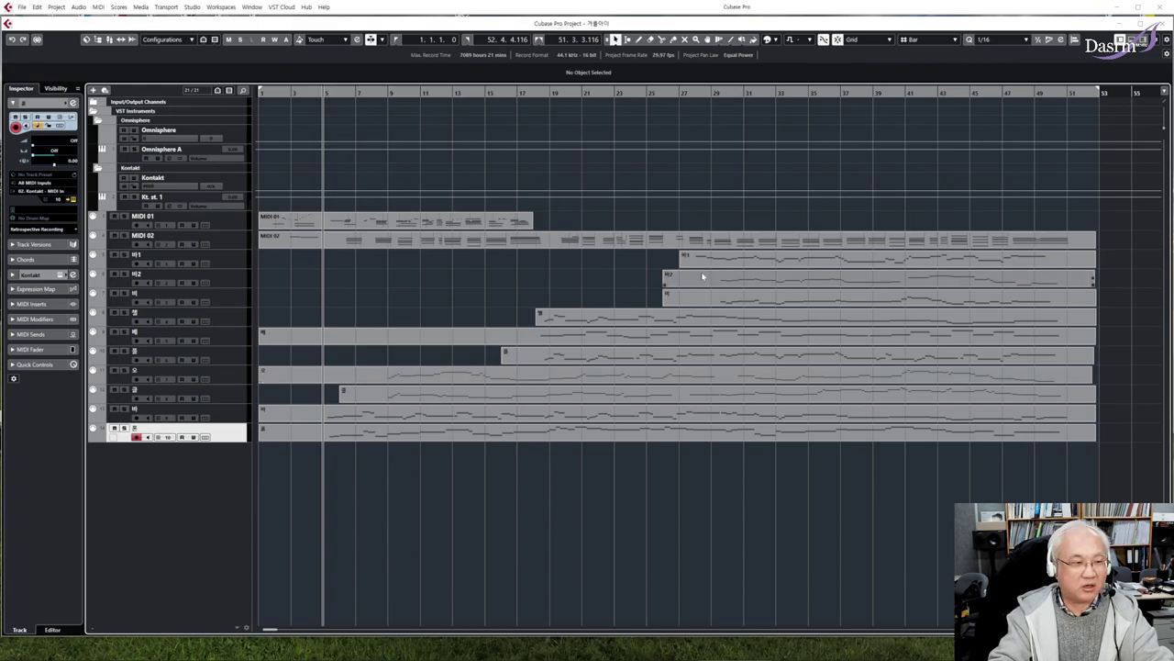
{"action": "left_click_drag", "start_coordinate": [1097, 470], "coordinate": [749, 285]}
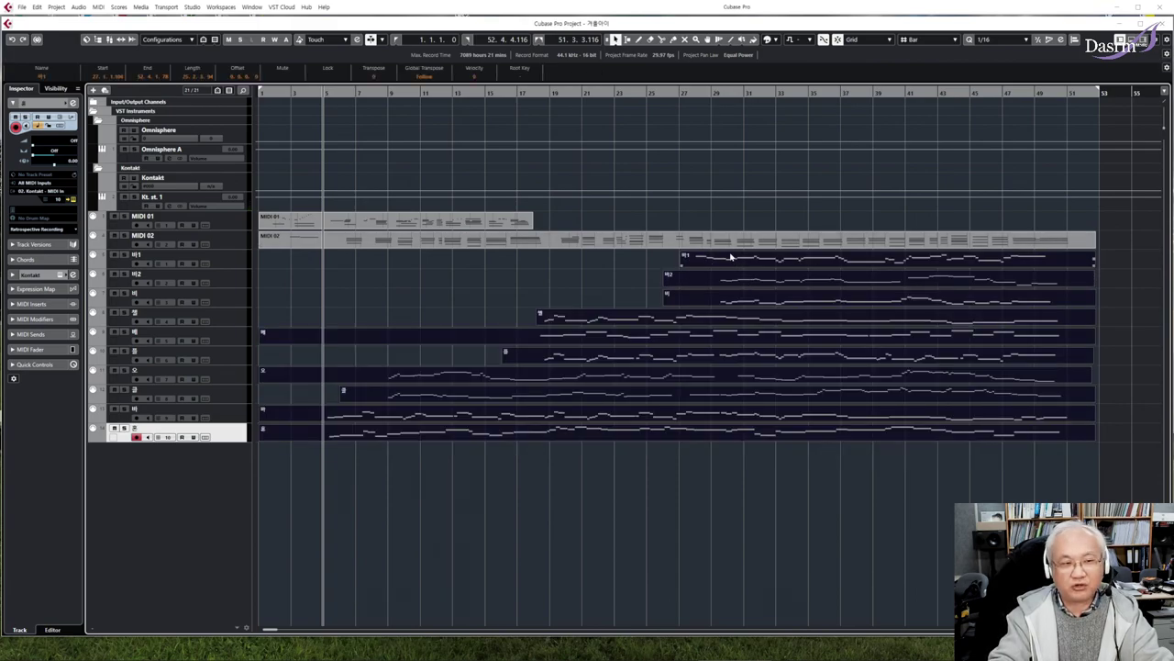
{"action": "left_click", "coordinate": [516, 282]}
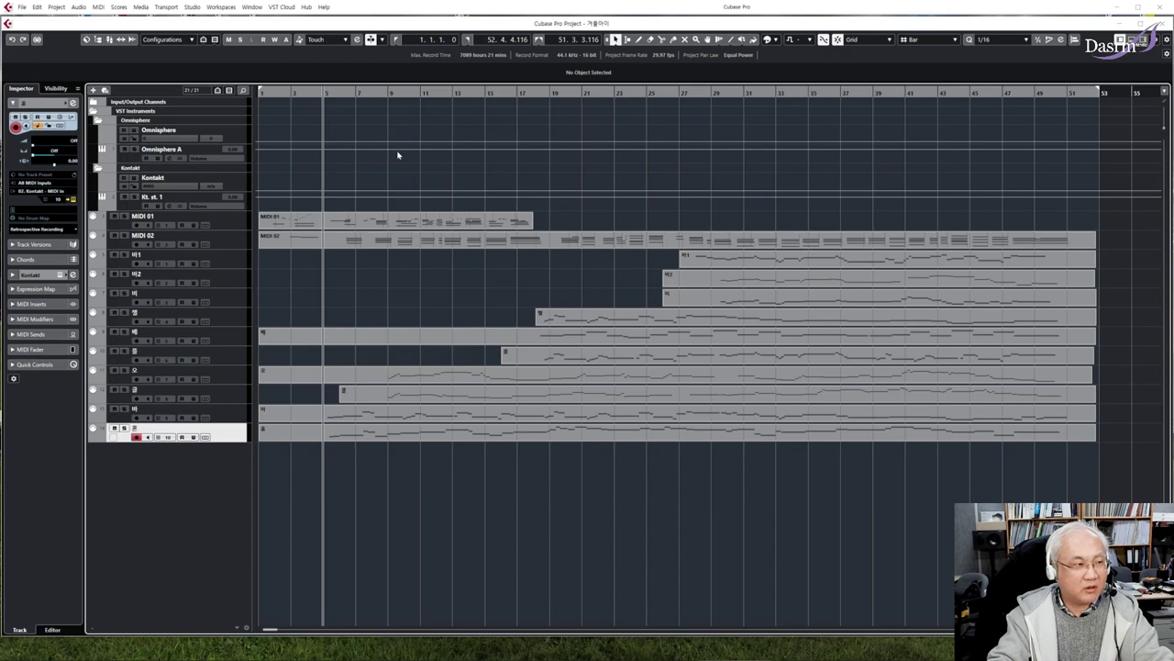
Step: Step the playback cursor through the opening bars up to bar 8 and select the parts on the seven lowest tracks
{"action": "left_click", "coordinate": [290, 93]}
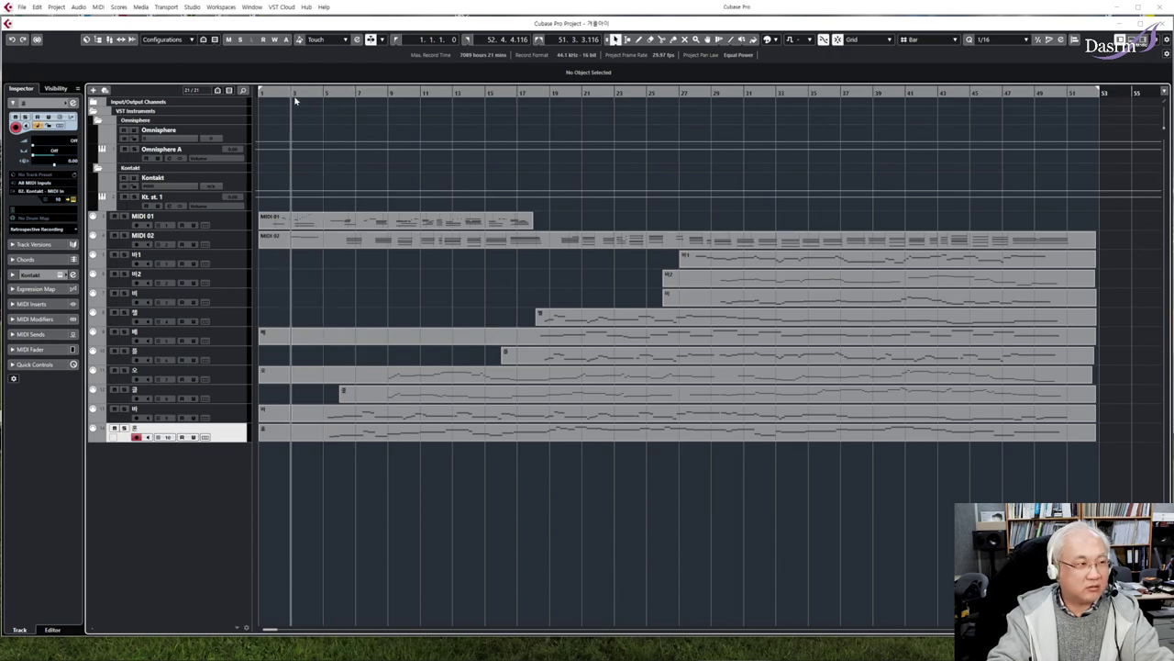
{"action": "key", "text": "h"}
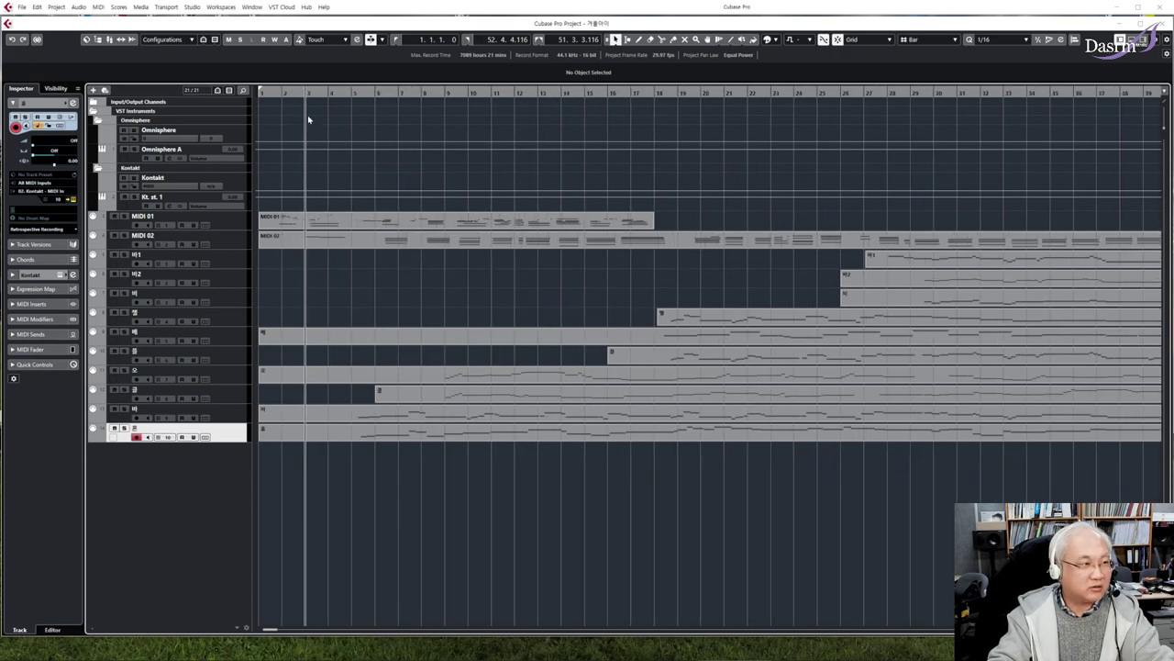
{"action": "left_click", "coordinate": [282, 93]}
{"action": "left_click", "coordinate": [306, 95]}
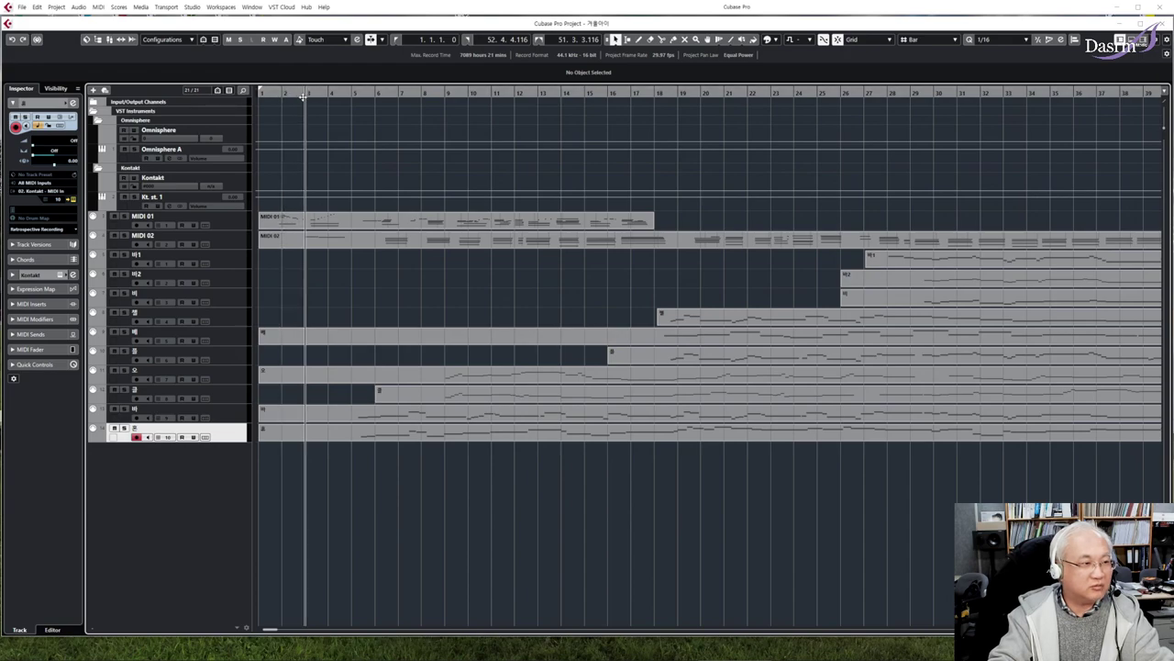
{"action": "left_click", "coordinate": [376, 101]}
{"action": "left_click", "coordinate": [400, 95]}
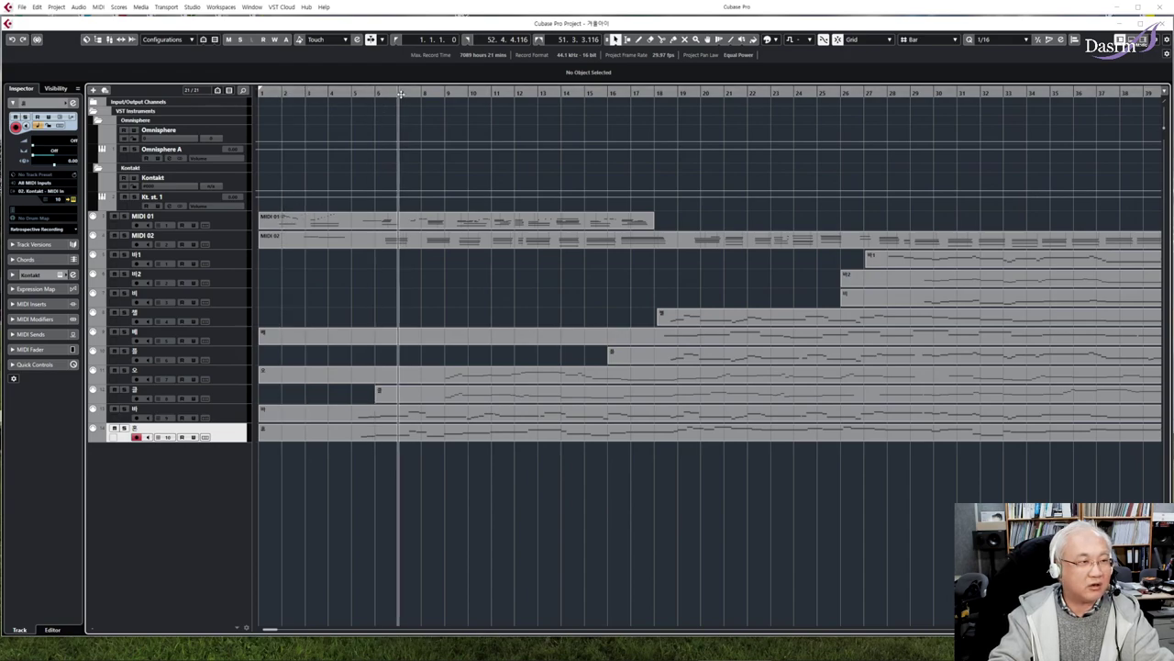
{"action": "left_click", "coordinate": [424, 101]}
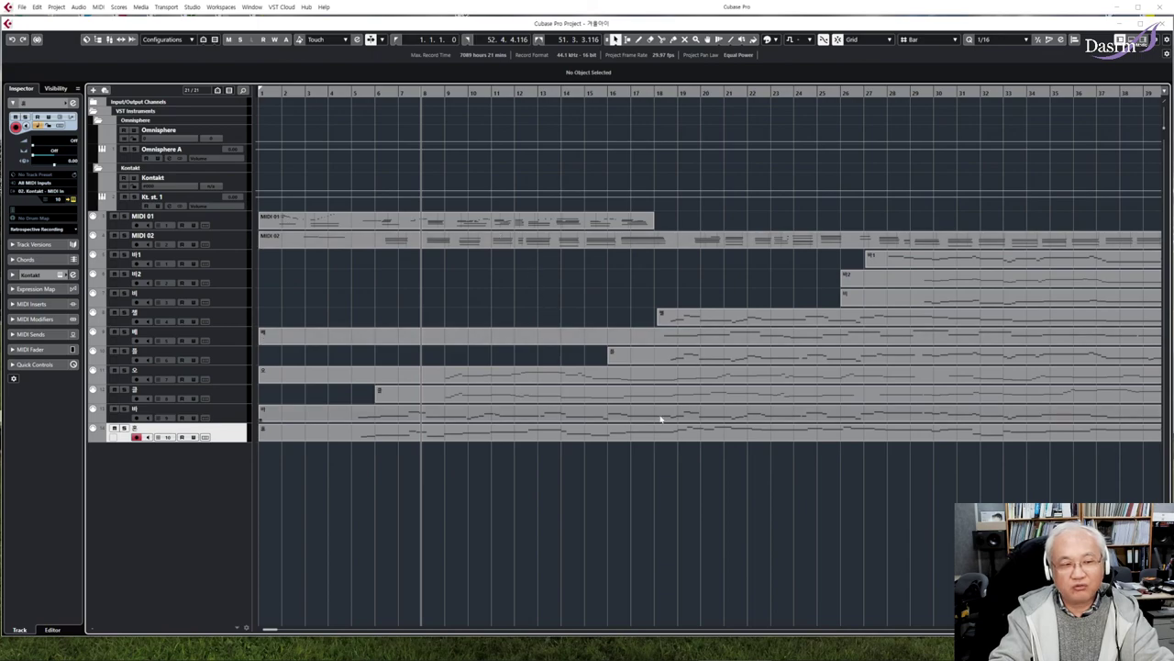
{"action": "left_click_drag", "start_coordinate": [808, 500], "coordinate": [661, 292]}
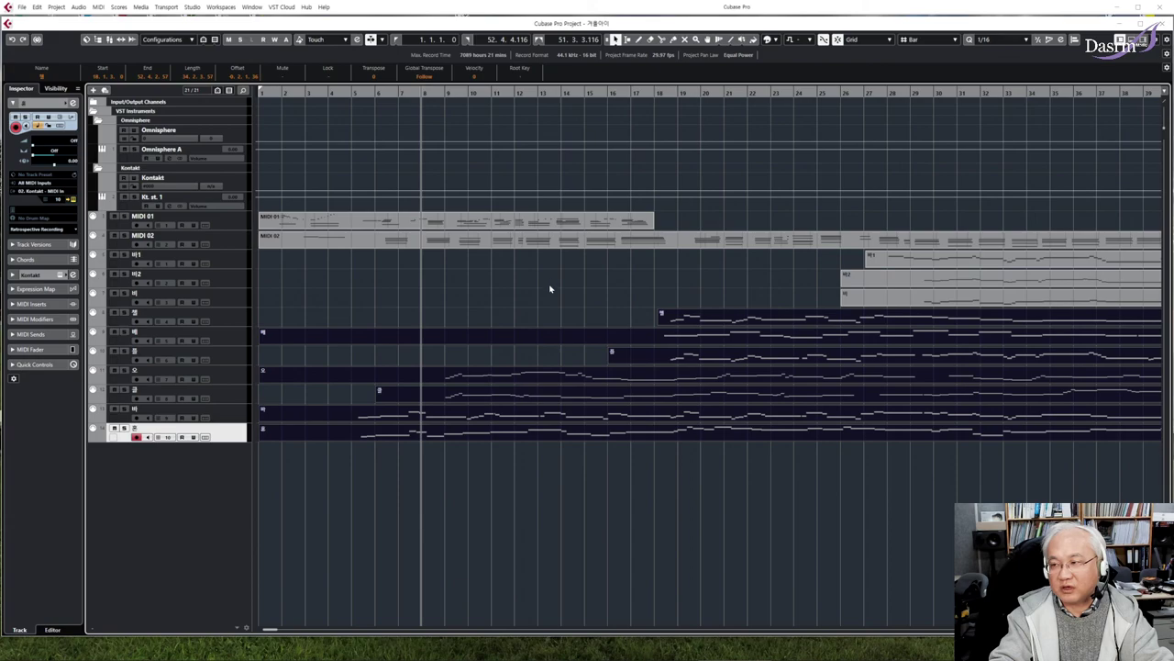
Step: Clear the part selection, play the arrangement on from bar 8, and place the playback cursor at bar 11
{"action": "left_click", "coordinate": [500, 295]}
{"action": "key", "text": "space"}
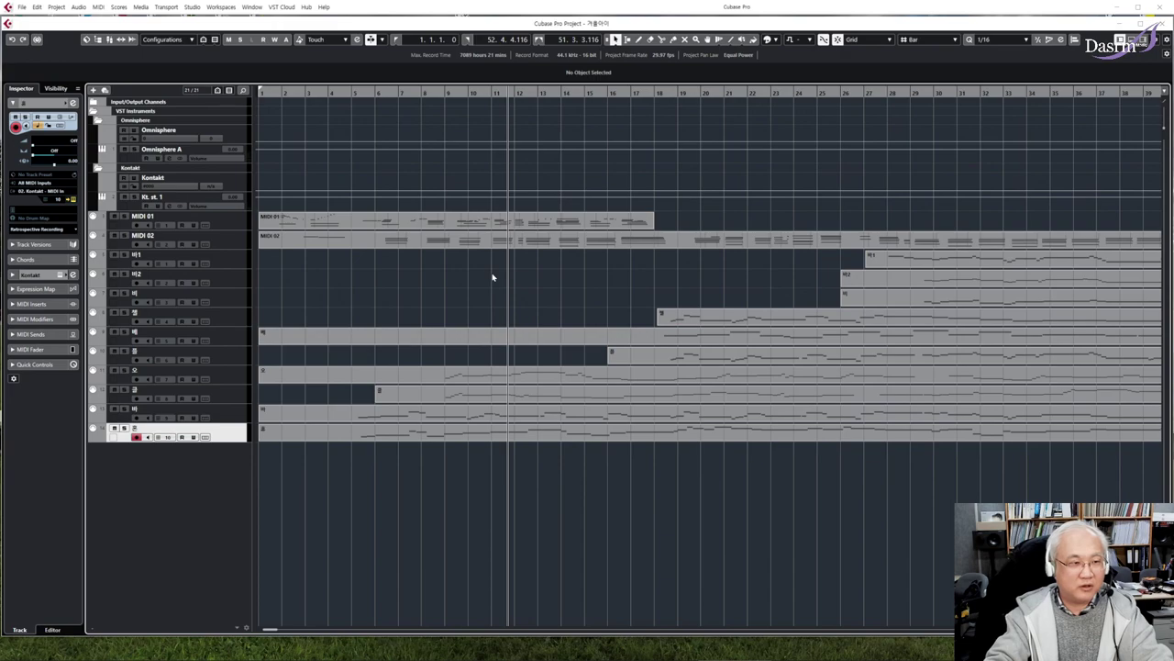
{"action": "left_click", "coordinate": [493, 100]}
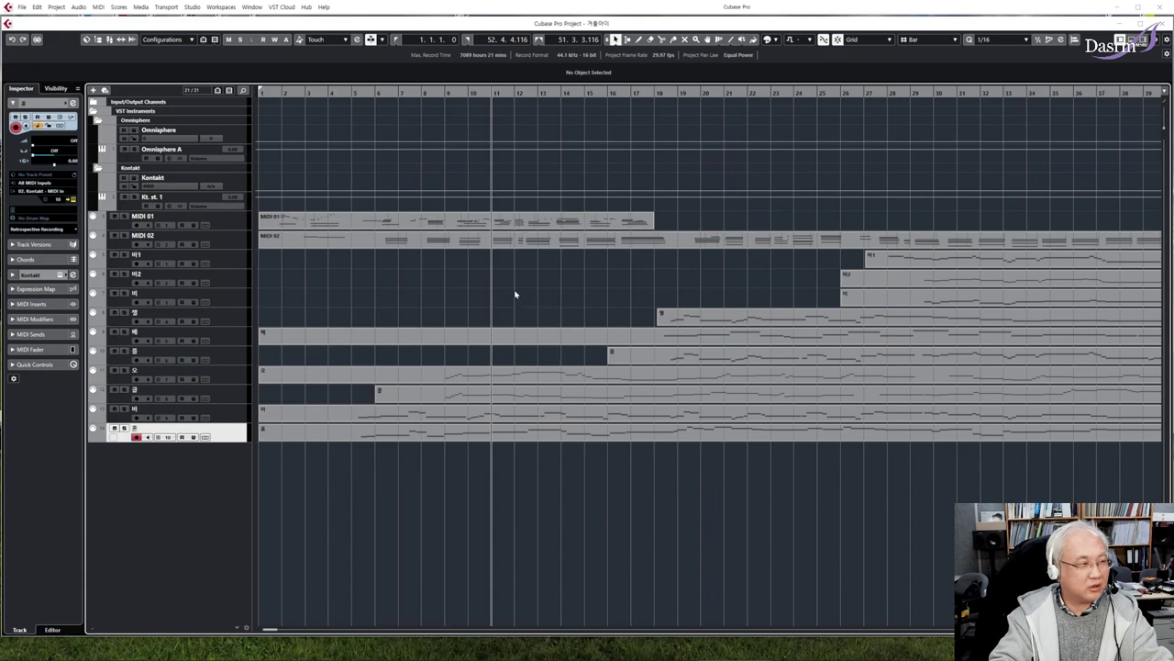
Step: Bring the whole song into view, select the track whose part enters at bar 18, then MIDI 02, and return the playback cursor to bar 1
{"action": "key", "text": "g"}
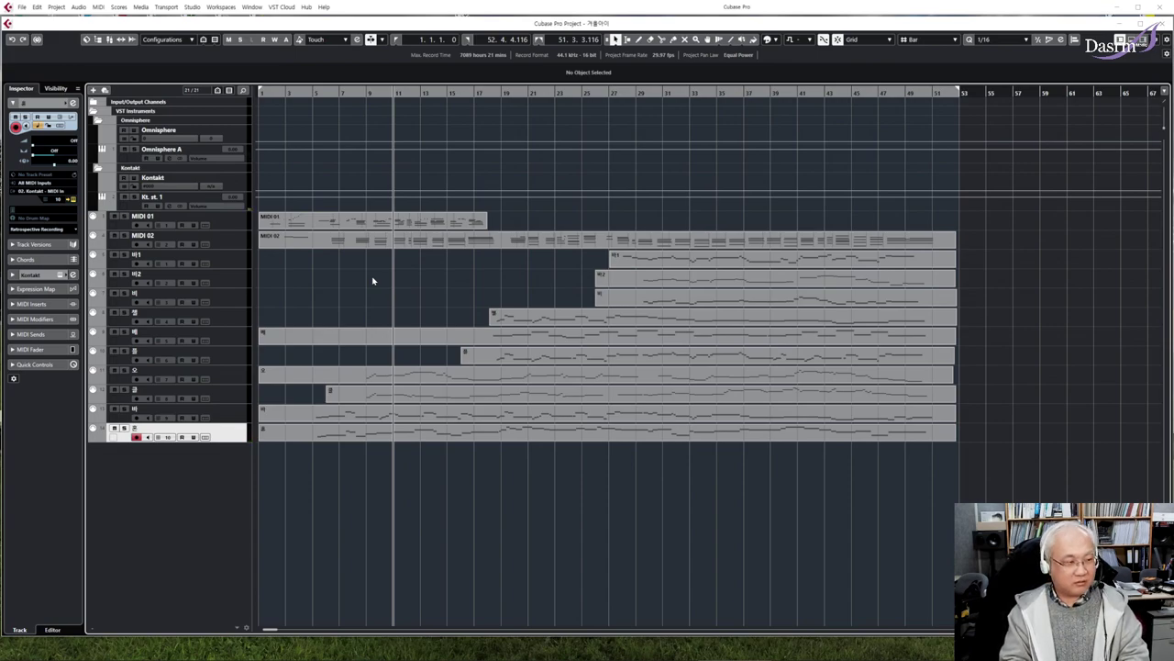
{"action": "left_click", "coordinate": [220, 321]}
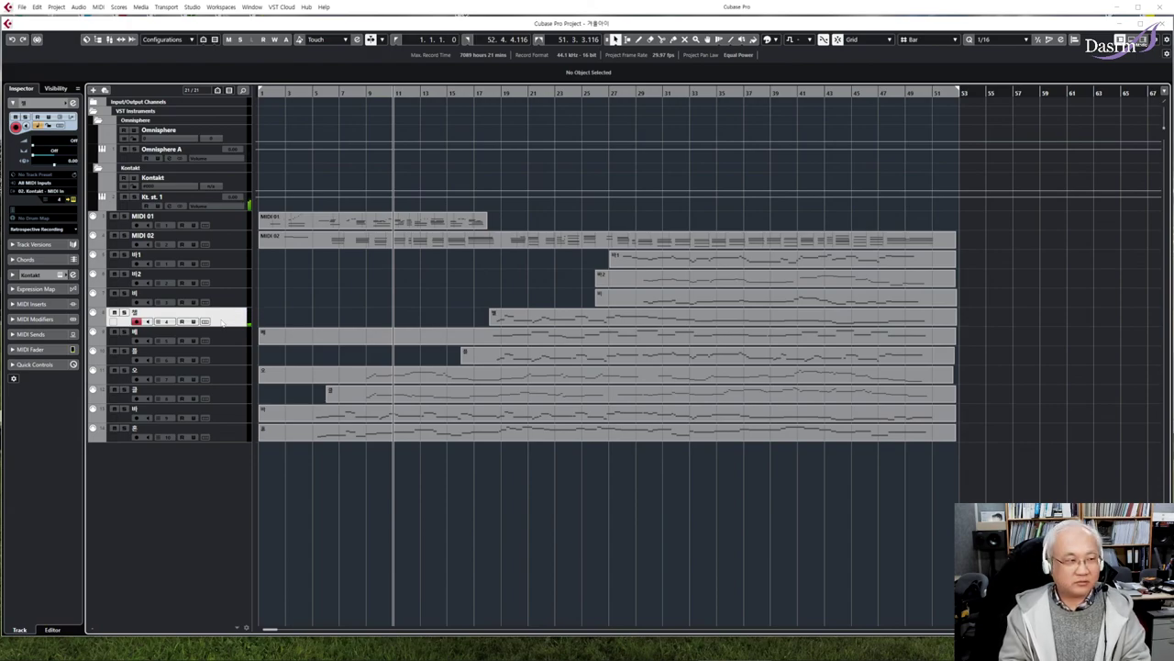
{"action": "left_click", "coordinate": [231, 241]}
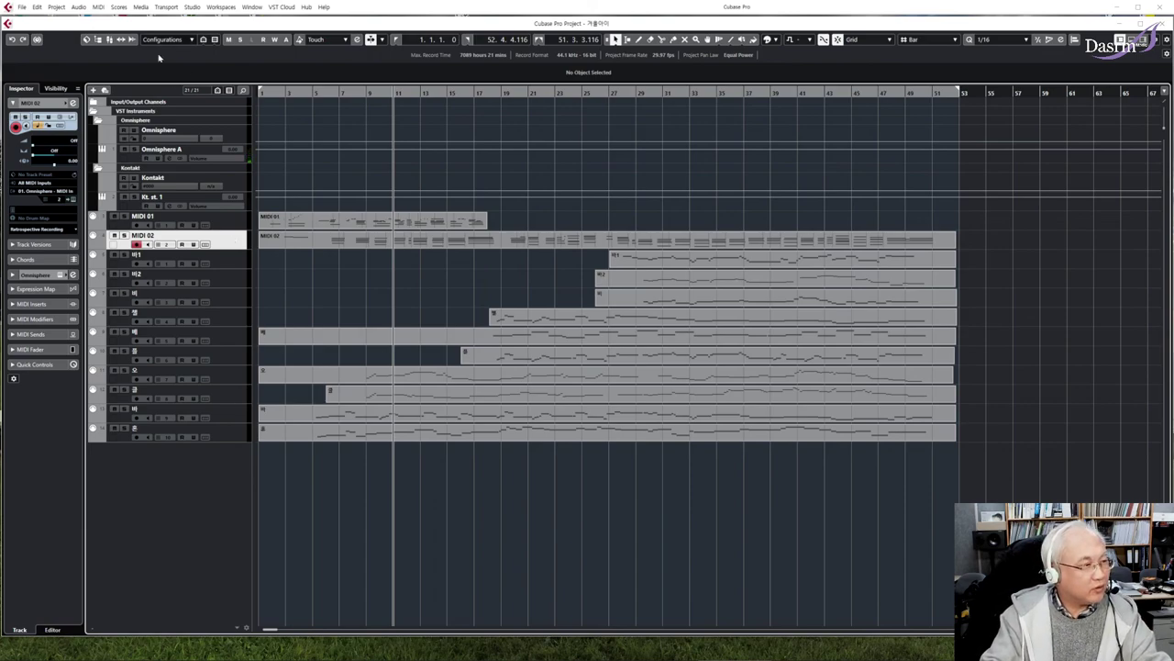
{"action": "left_click", "coordinate": [263, 91]}
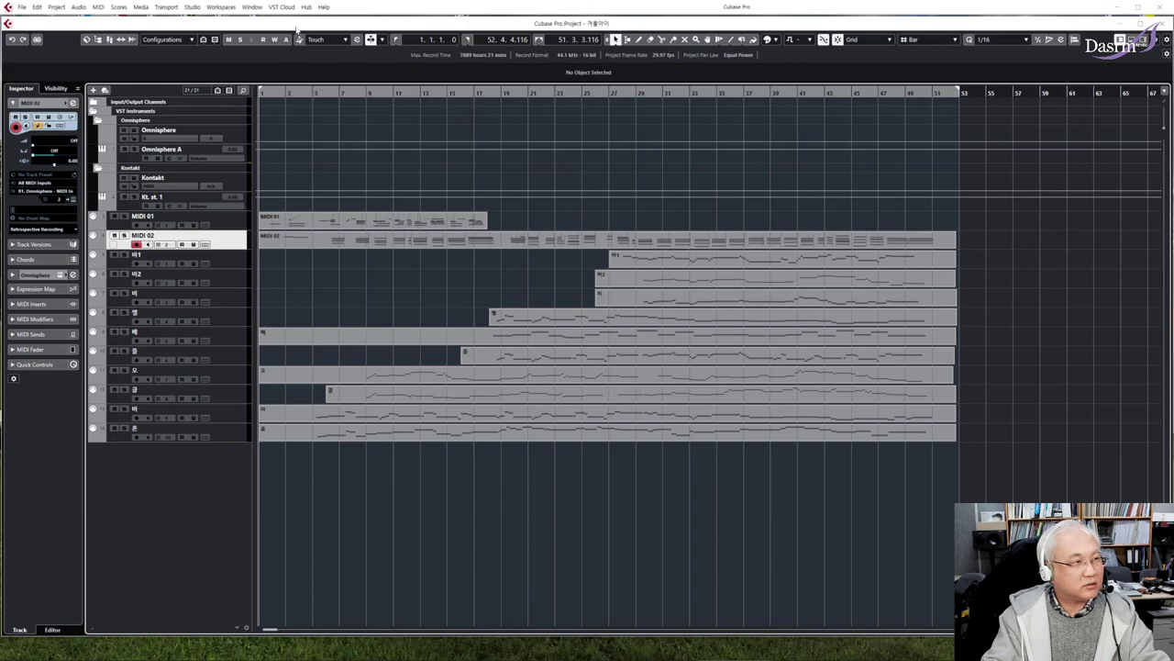